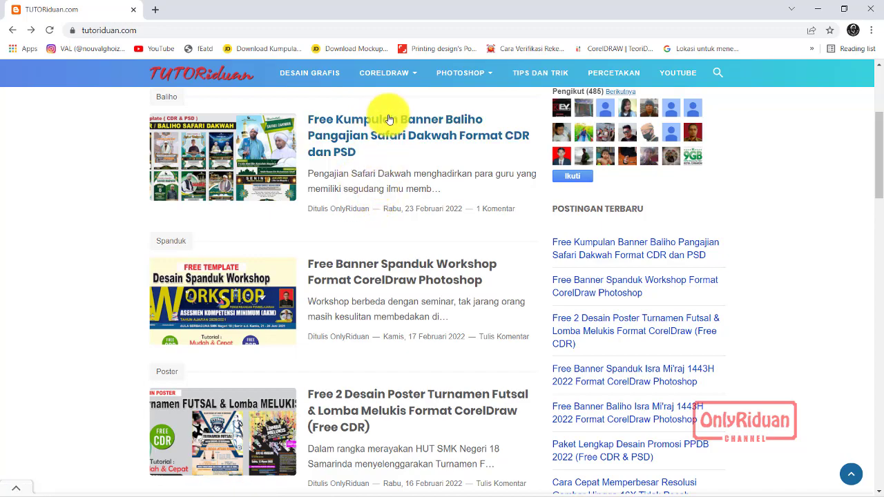
Open the Safari Dakwah banner collection post on TUTORiduan
left_click(388, 119)
scroll(395, 149, "down", 1)
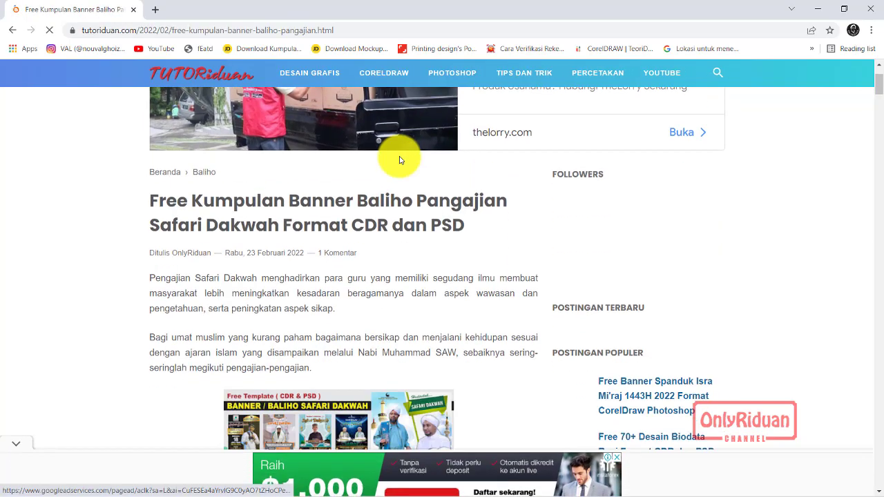
scroll(399, 160, "down", 2)
scroll(399, 161, "up", 1)
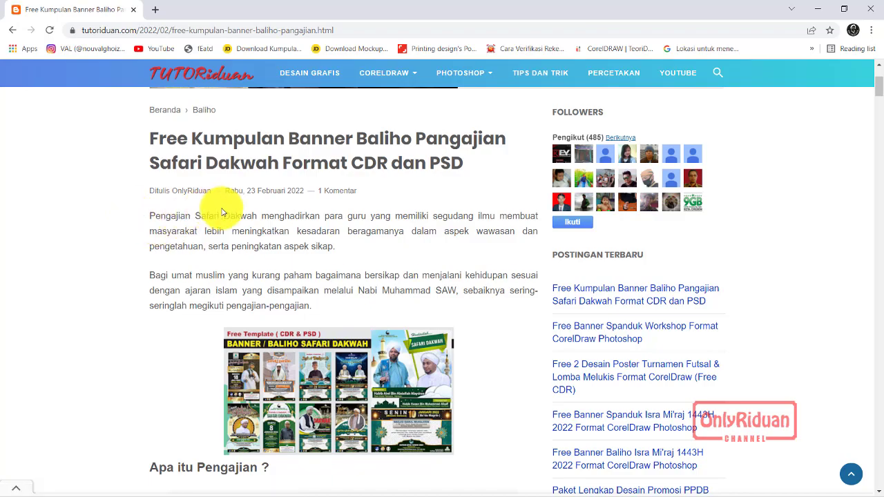
Scroll to template 01's Format CDR section and highlight its download password
scroll(223, 207, "down", 3)
scroll(227, 203, "down", 2)
scroll(227, 207, "down", 3)
scroll(227, 214, "down", 3)
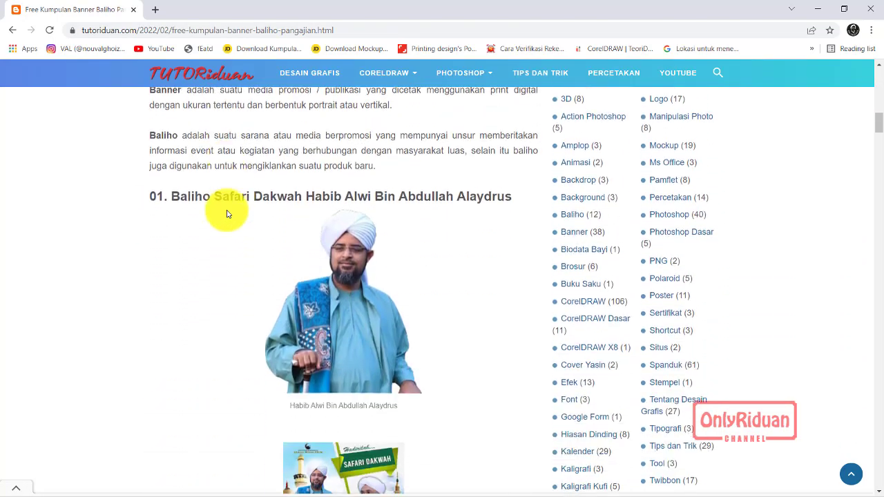
scroll(227, 212, "down", 1)
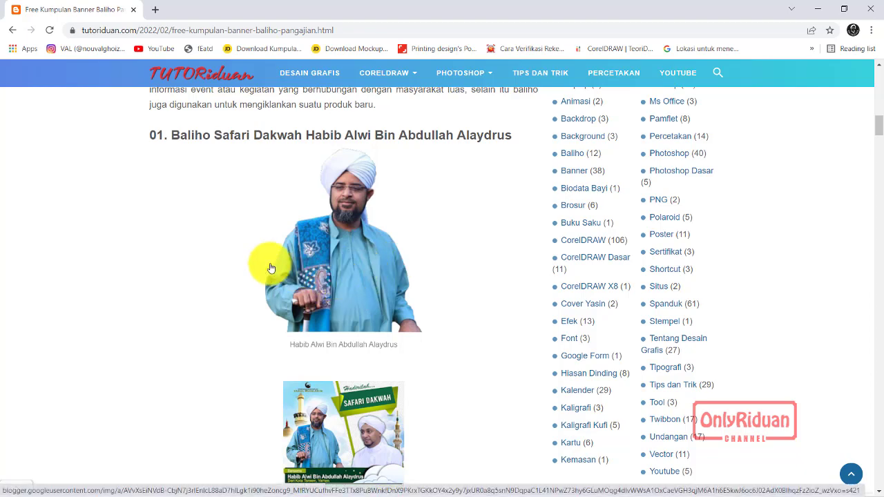
scroll(281, 255, "down", 2)
scroll(281, 255, "down", 2)
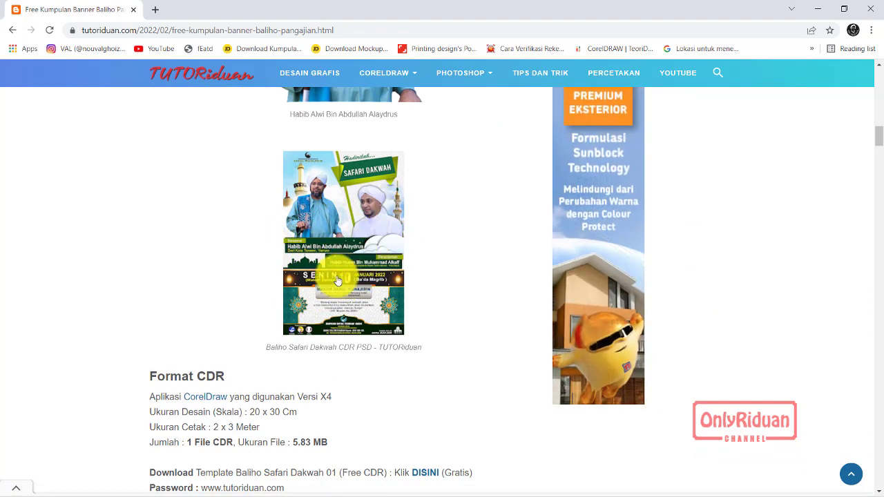
scroll(342, 261, "down", 2)
scroll(342, 261, "down", 2)
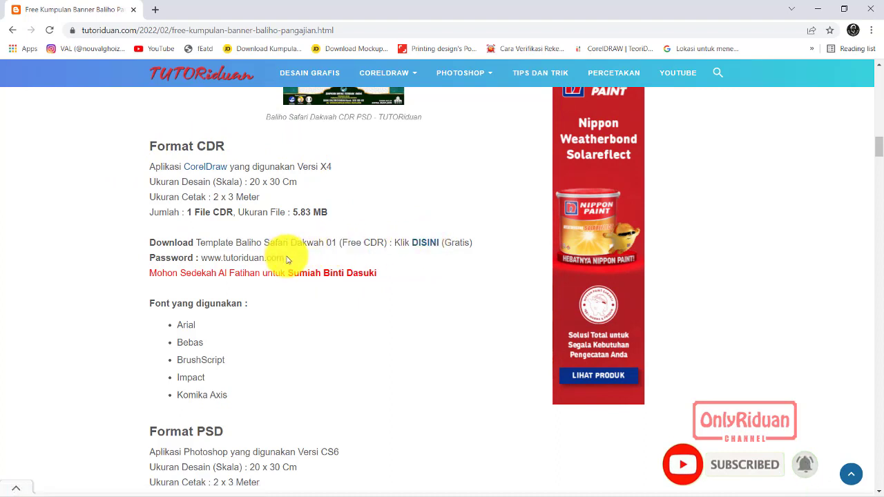
left_click_drag(286, 258, 197, 256)
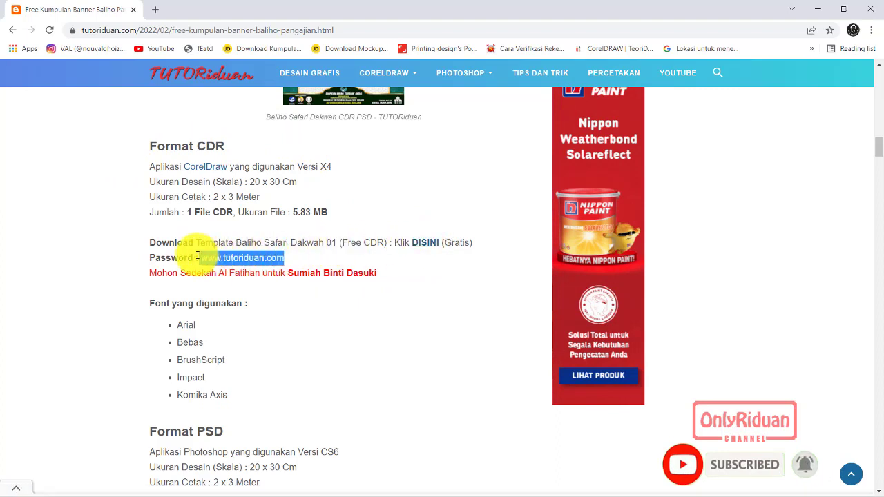
left_click(315, 258)
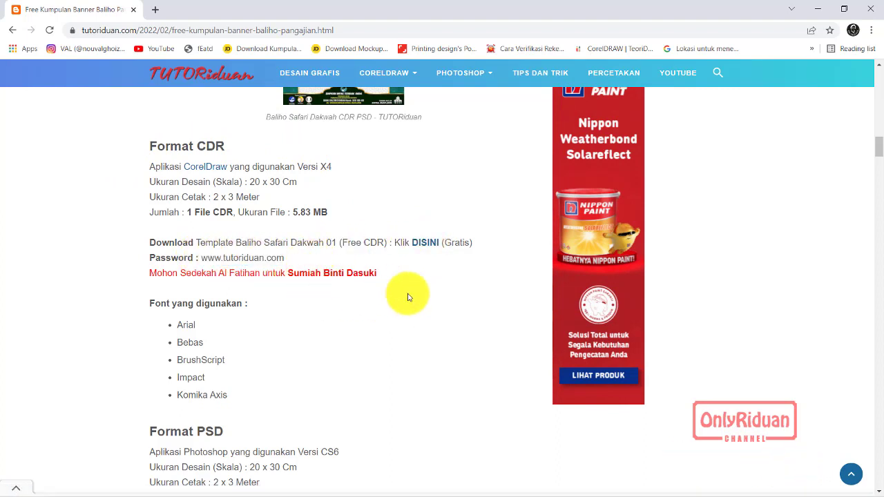
Open the DISINI MEGA link for the template 01 CDR zip, then return to the article
left_click(425, 247)
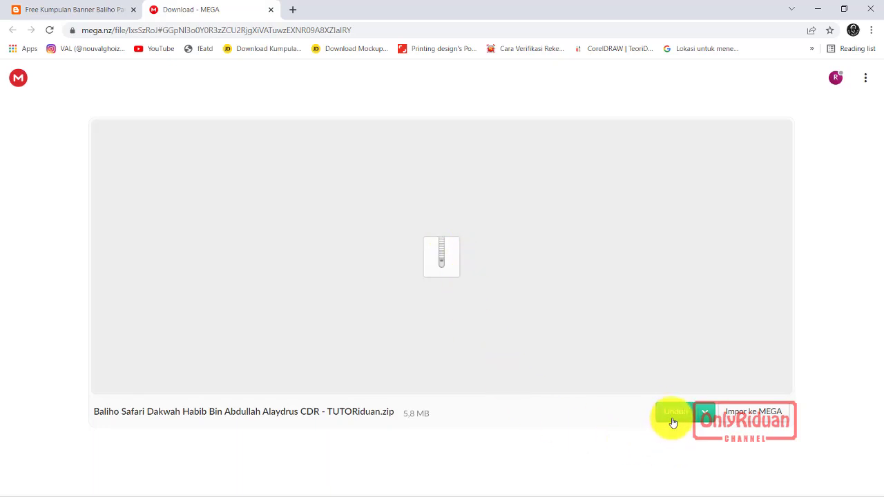
left_click(61, 9)
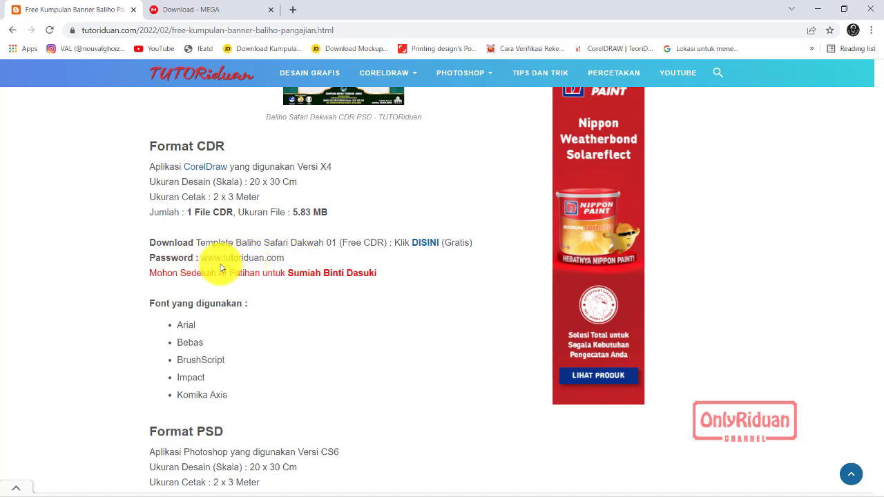
Scroll past Format PSD to the Habib Husen AlKaff template 02 banner and its 2.75 MB CDR details
scroll(276, 286, "down", 2)
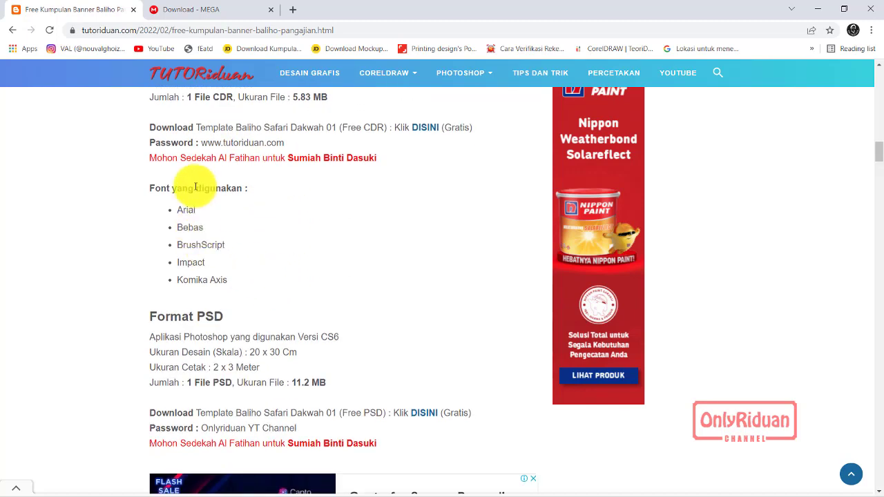
scroll(258, 251, "up", 2)
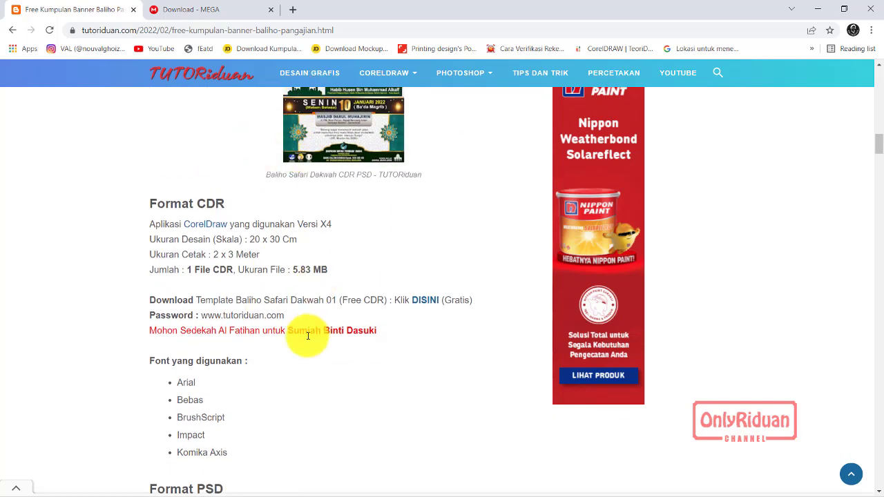
scroll(262, 372, "down", 2)
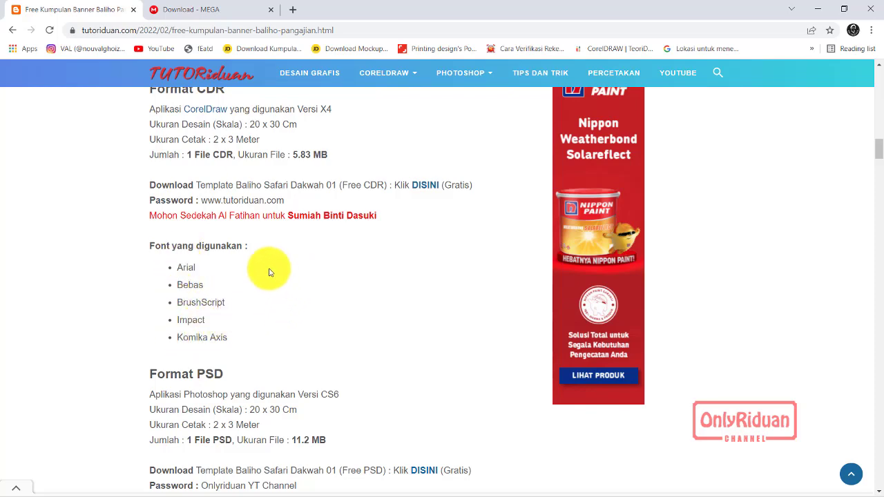
scroll(273, 256, "down", 4)
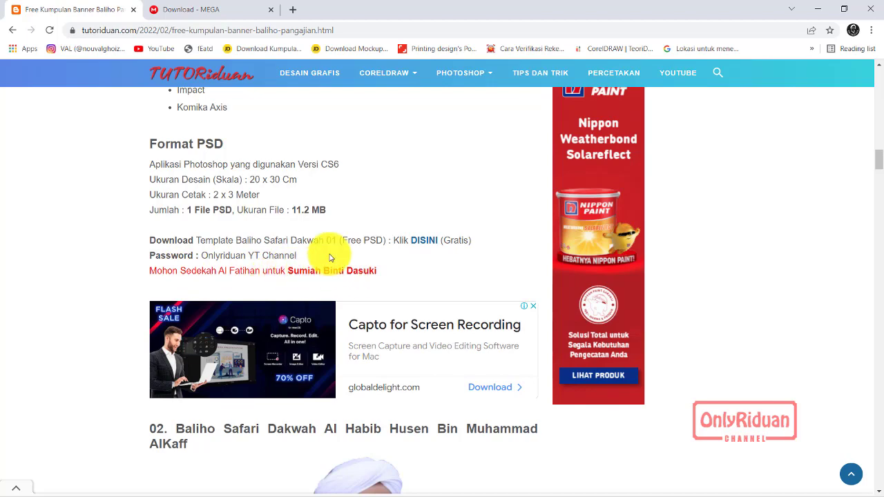
scroll(354, 211, "down", 4)
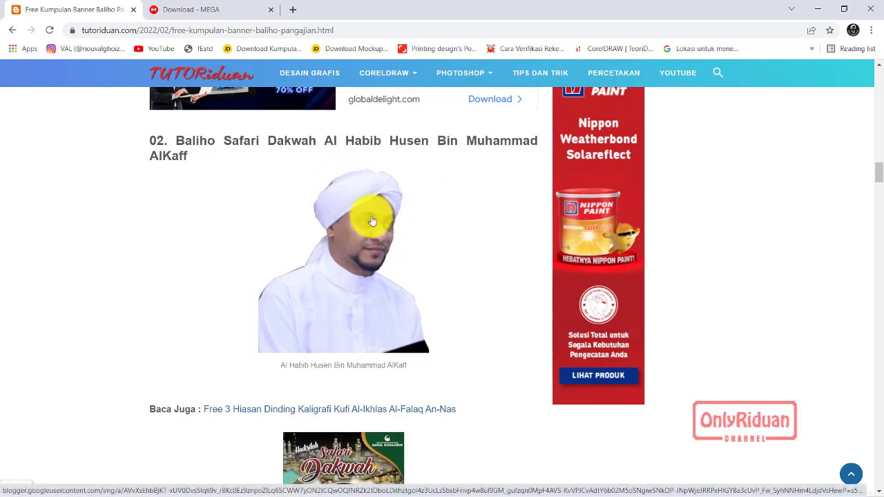
scroll(372, 222, "down", 2)
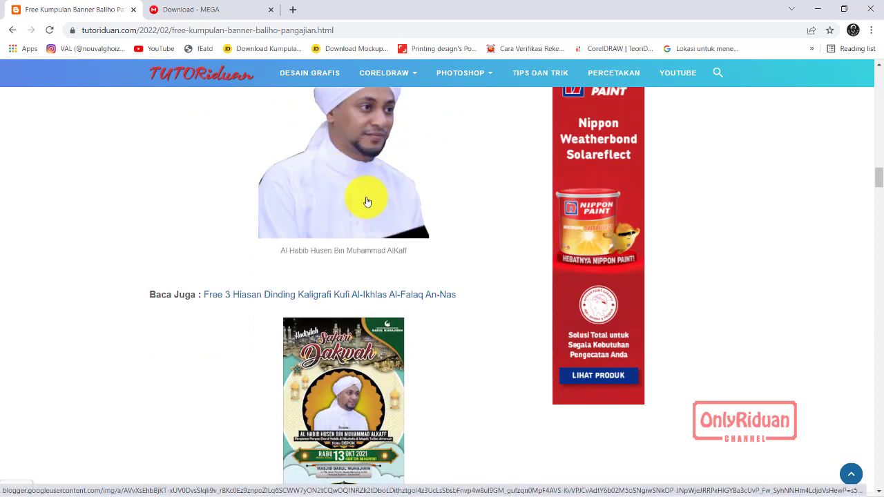
scroll(456, 184, "up", 1)
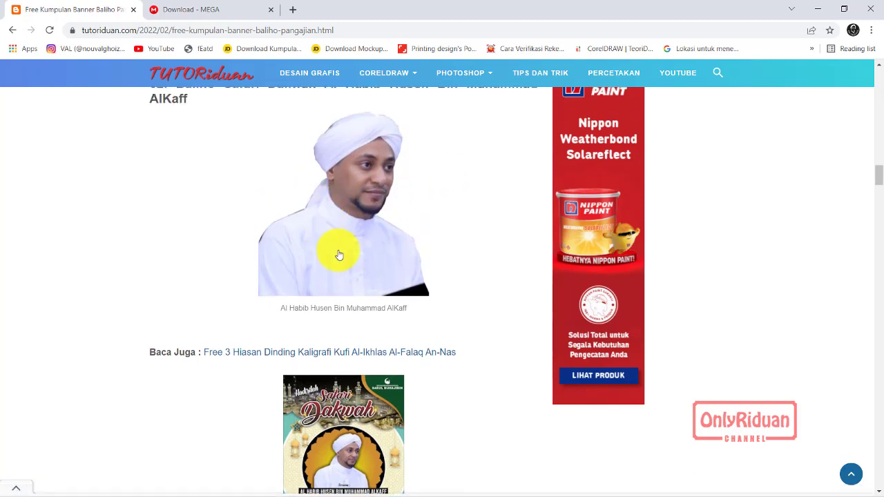
scroll(438, 221, "down", 2)
scroll(438, 221, "down", 2)
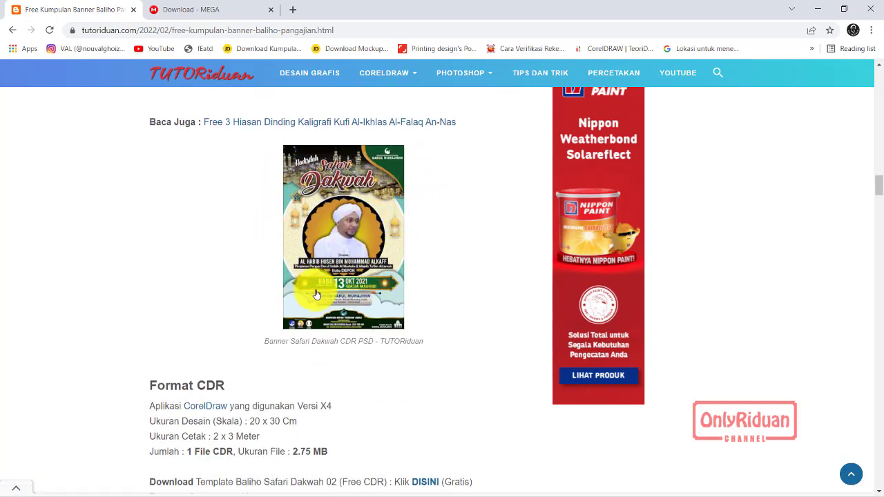
Scroll through template 02's banner and download details
scroll(389, 238, "down", 3)
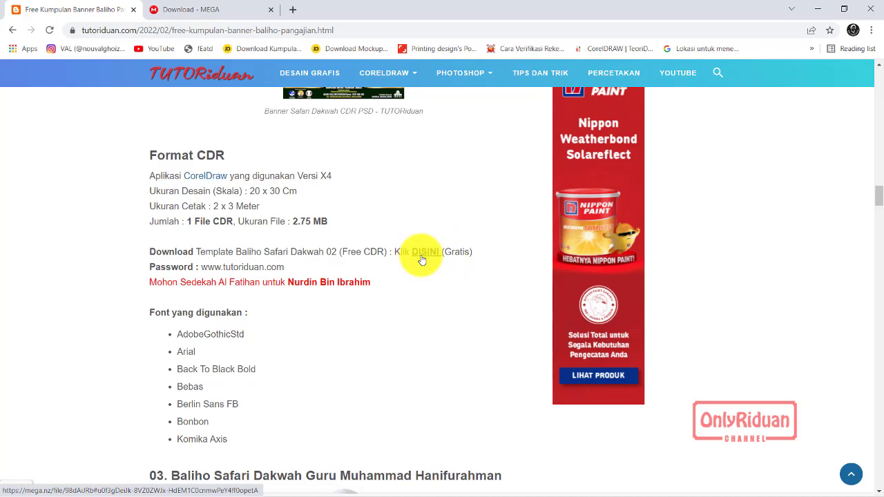
scroll(318, 228, "up", 3)
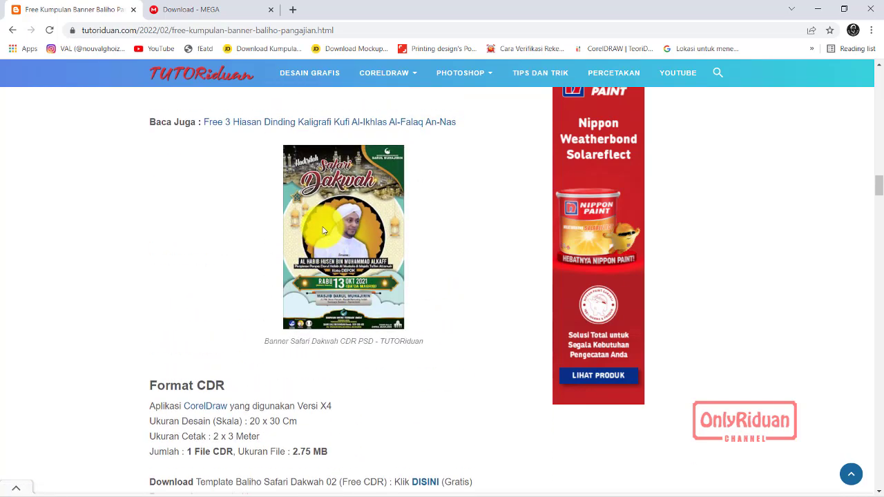
scroll(385, 202, "down", 3)
scroll(343, 268, "down", 4)
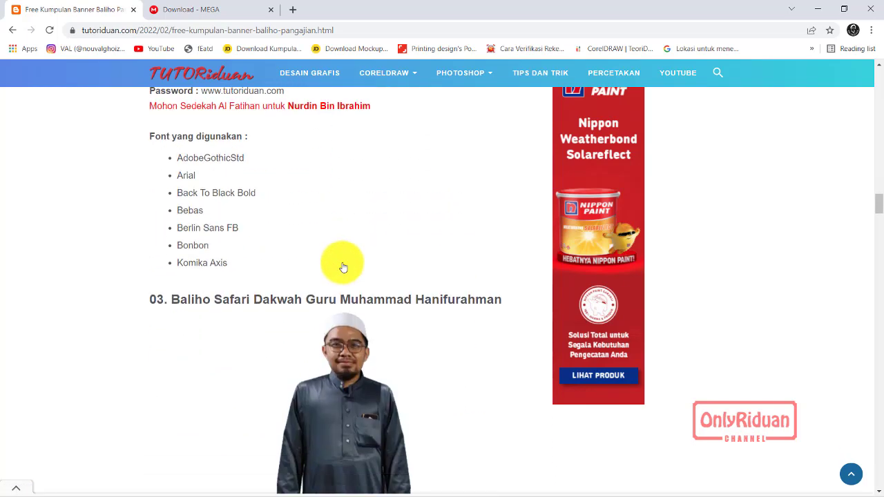
scroll(349, 195, "up", 2)
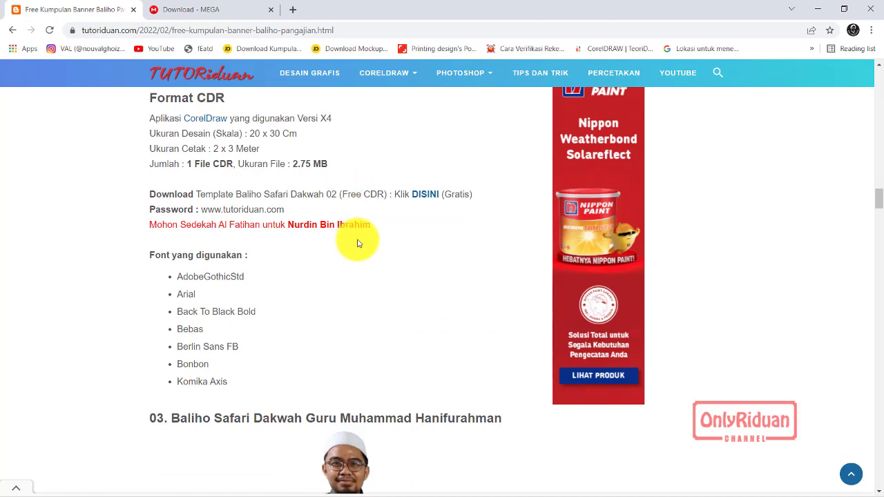
scroll(356, 234, "down", 2)
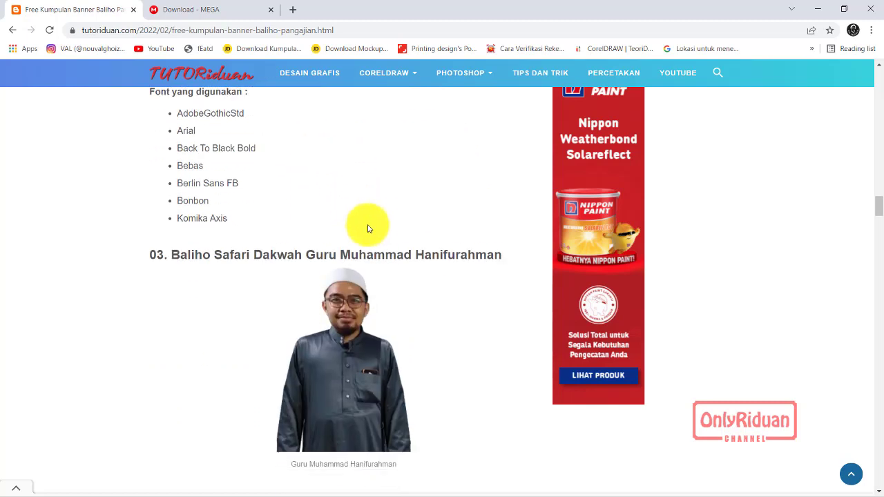
scroll(369, 225, "down", 2)
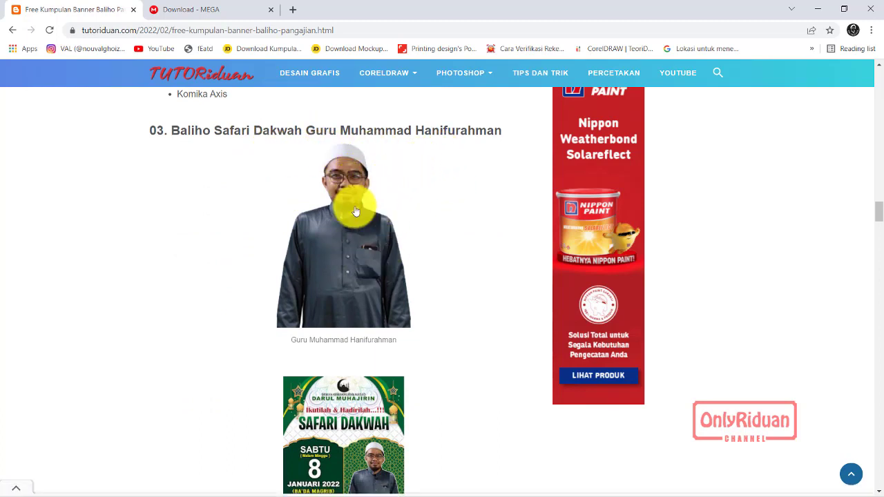
scroll(355, 247, "down", 1)
scroll(353, 228, "down", 1)
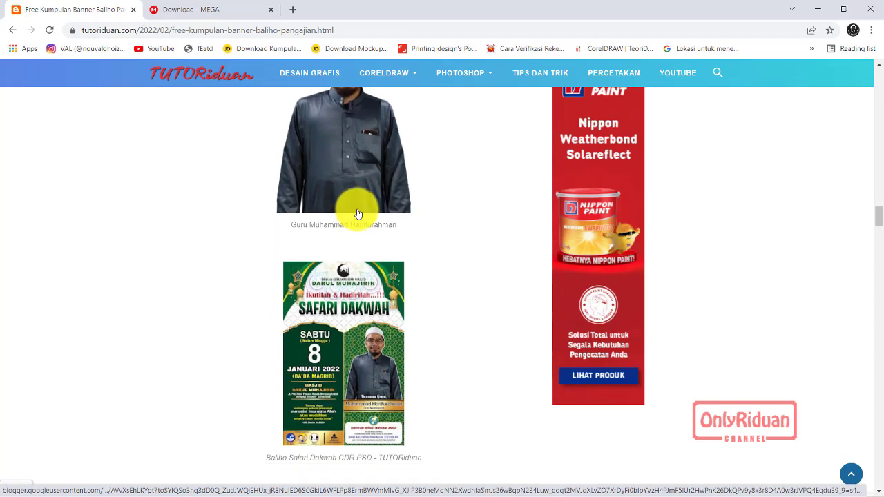
scroll(405, 200, "down", 2)
scroll(404, 179, "down", 1)
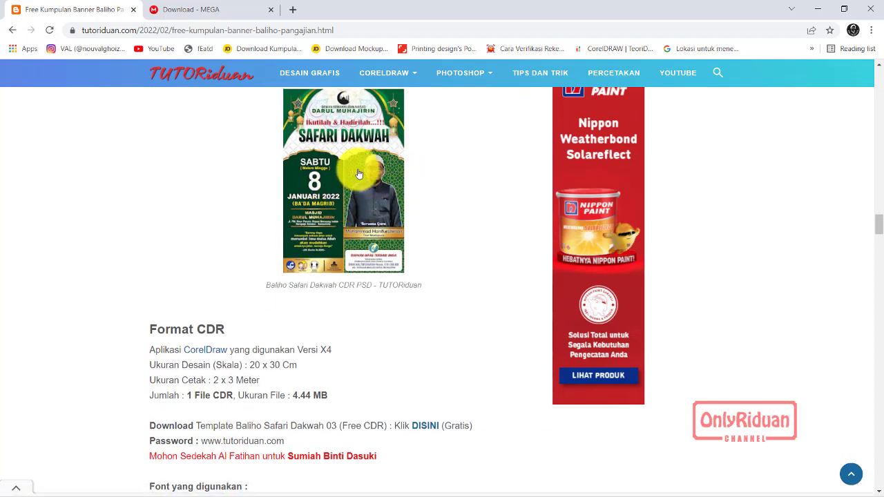
scroll(339, 195, "down", 3)
scroll(405, 204, "down", 1)
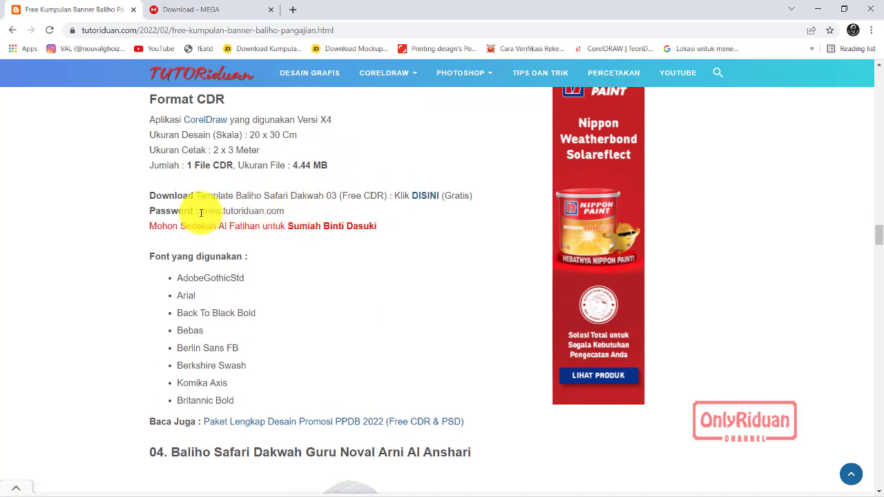
scroll(351, 247, "down", 2)
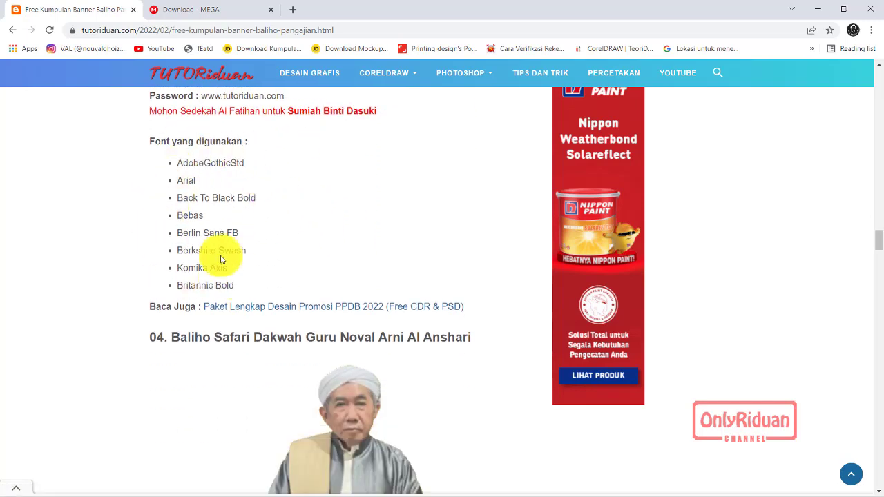
scroll(273, 240, "up", 5)
scroll(246, 339, "down", 1)
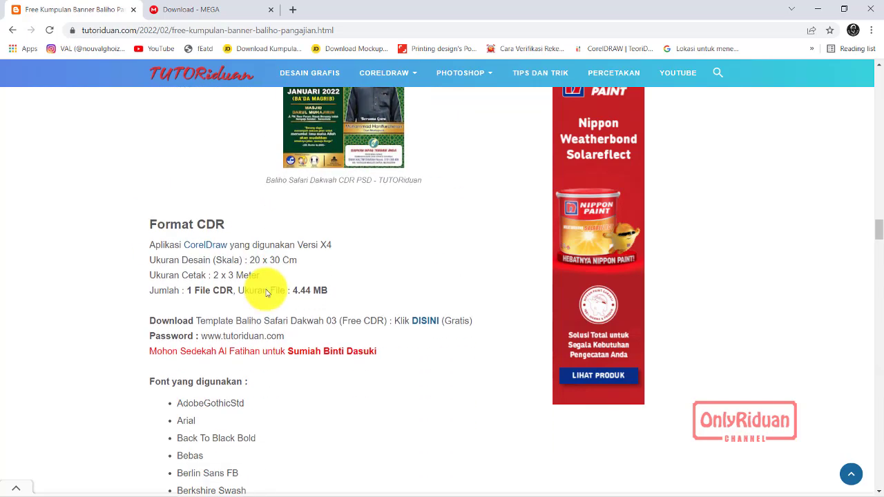
scroll(238, 290, "down", 3)
scroll(390, 283, "down", 4)
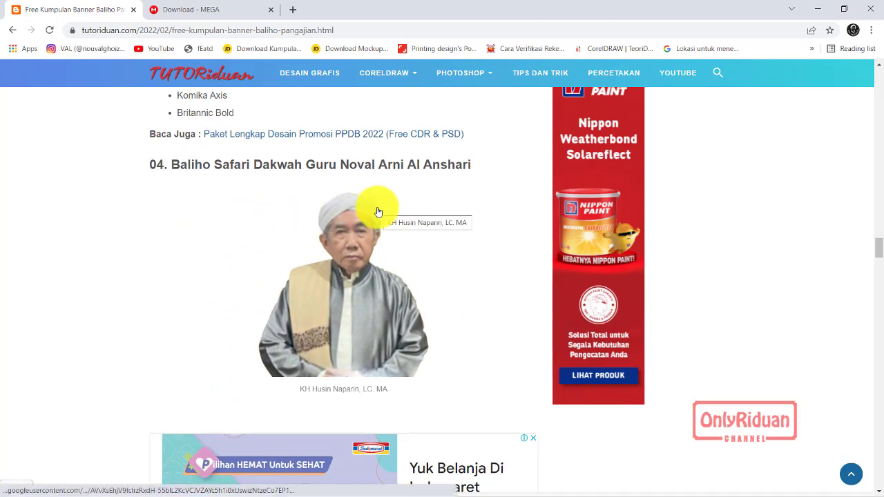
Scroll through the template 04 and 05 banners and their details
scroll(378, 212, "down", 3)
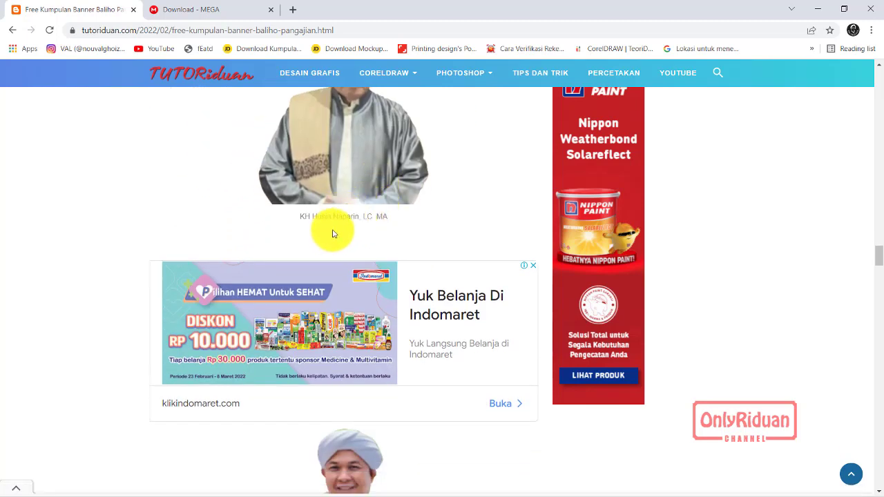
scroll(355, 200, "up", 2)
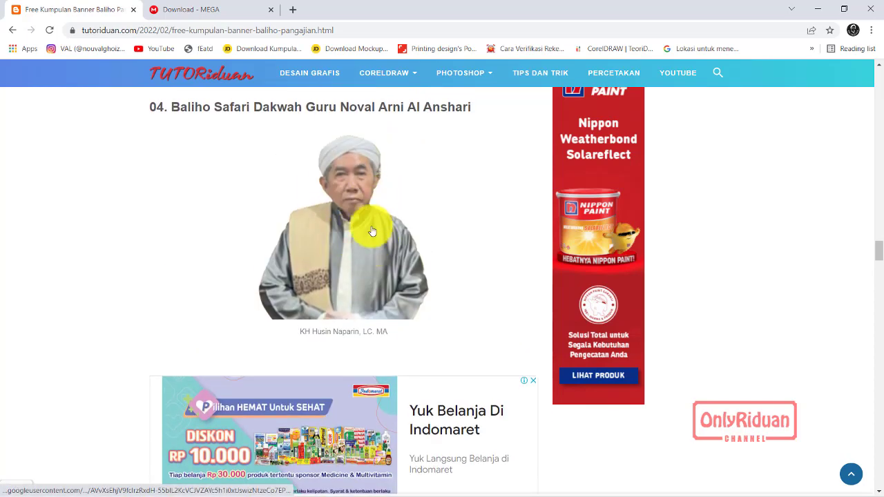
scroll(372, 240, "down", 1)
scroll(374, 235, "down", 4)
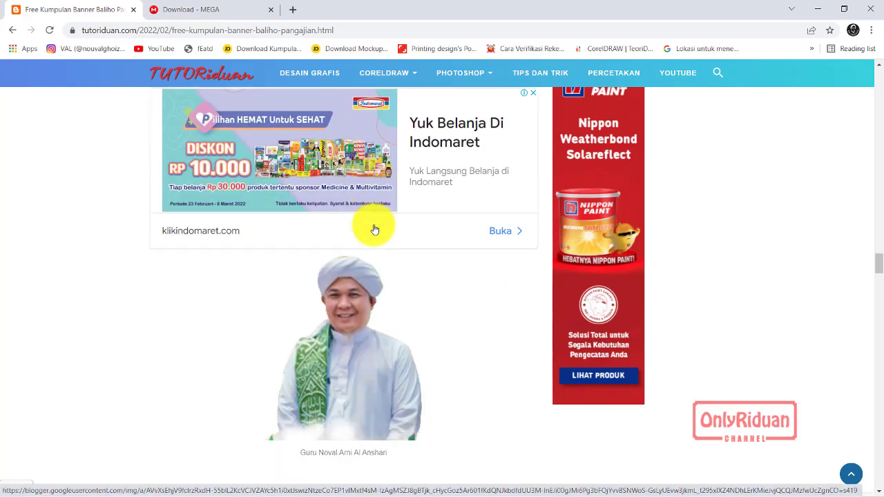
scroll(376, 229, "down", 3)
scroll(375, 228, "down", 3)
scroll(363, 207, "down", 1)
scroll(346, 200, "down", 1)
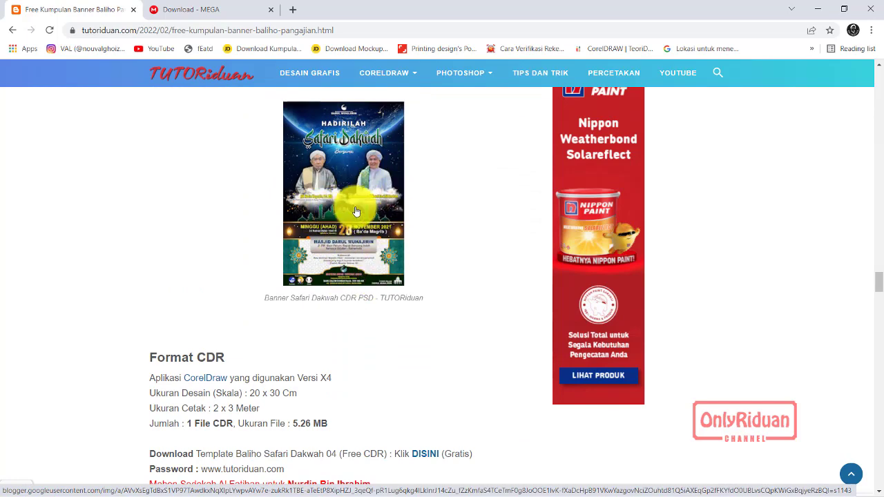
scroll(356, 209, "down", 3)
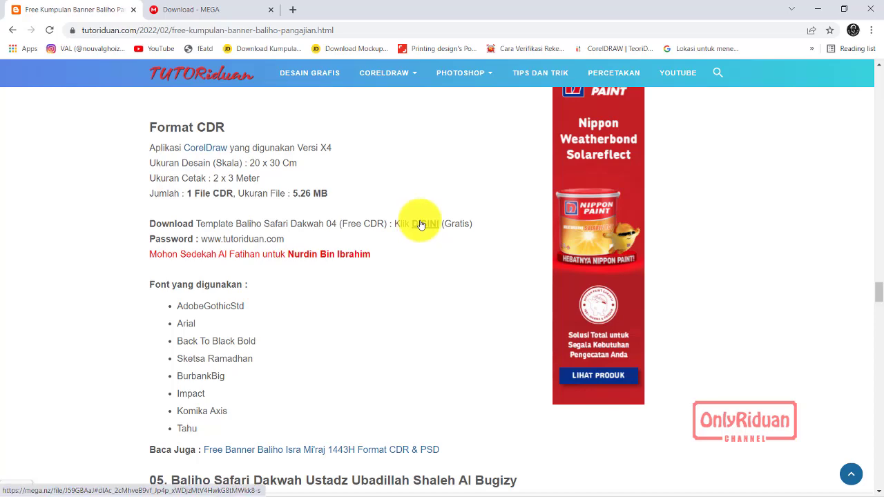
scroll(387, 225, "down", 2)
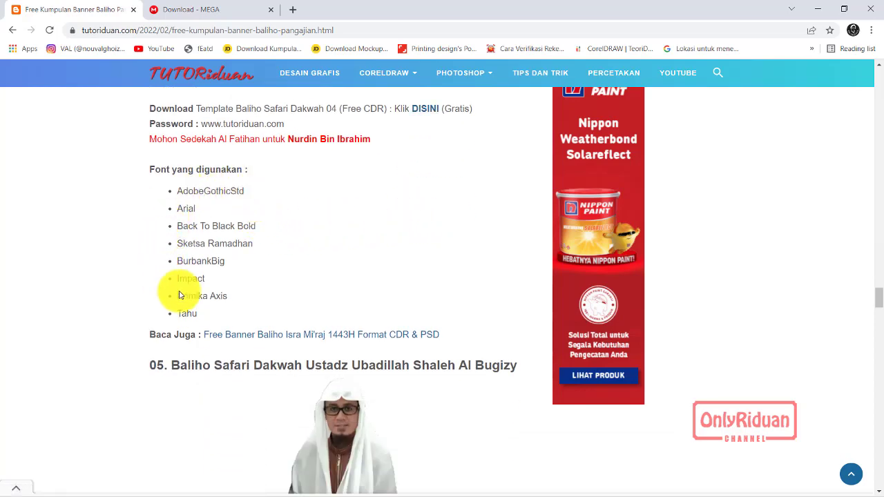
scroll(344, 240, "up", 3)
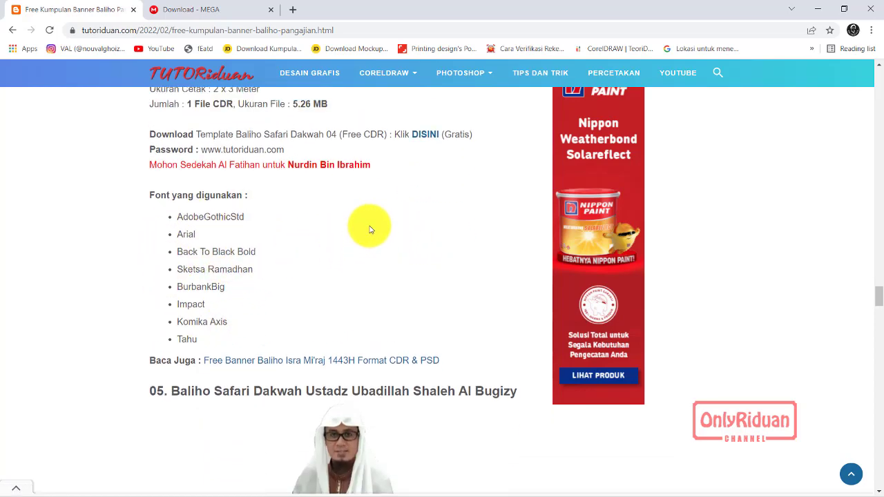
scroll(351, 263, "up", 2)
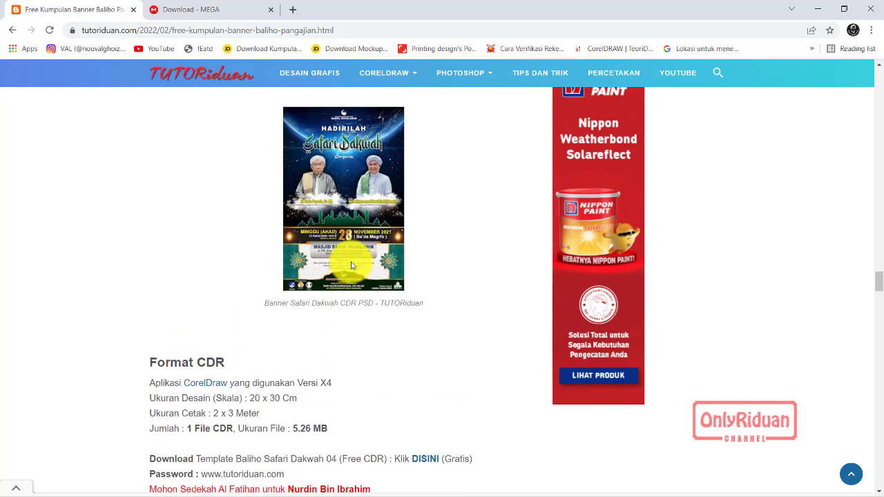
scroll(351, 262, "down", 2)
scroll(351, 262, "down", 2)
scroll(344, 242, "down", 2)
scroll(325, 214, "down", 1)
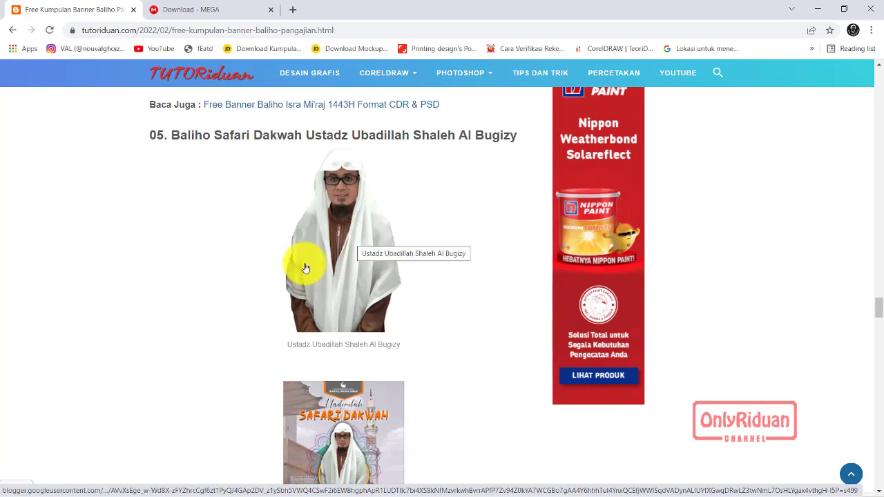
Scroll down to the template 06 Safari Dakwah banner
scroll(315, 243, "down", 1)
scroll(315, 241, "down", 1)
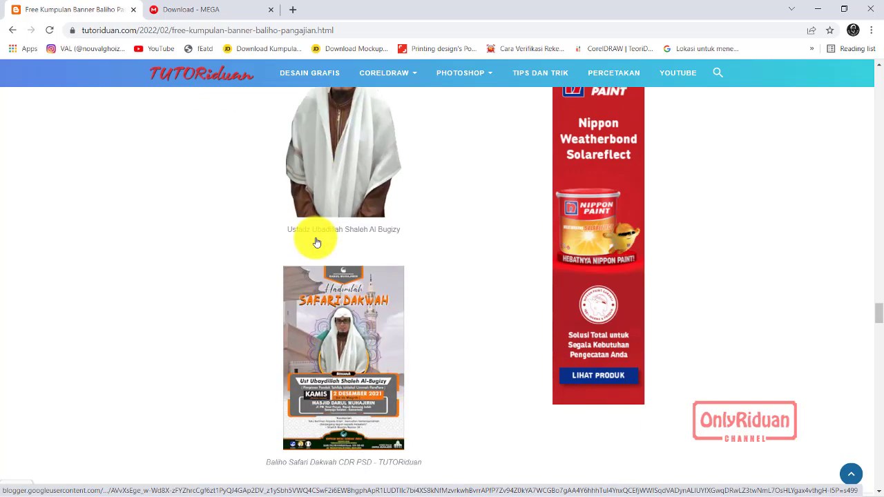
scroll(340, 181, "up", 2)
scroll(361, 232, "down", 4)
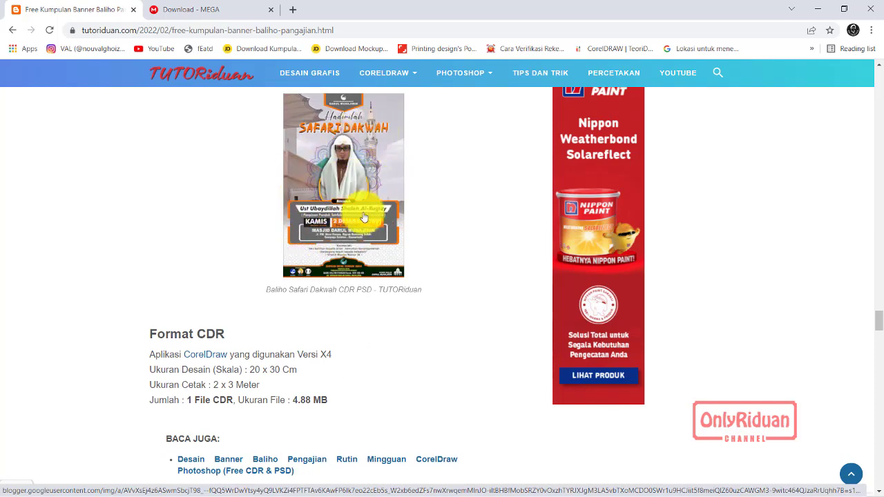
scroll(360, 211, "down", 3)
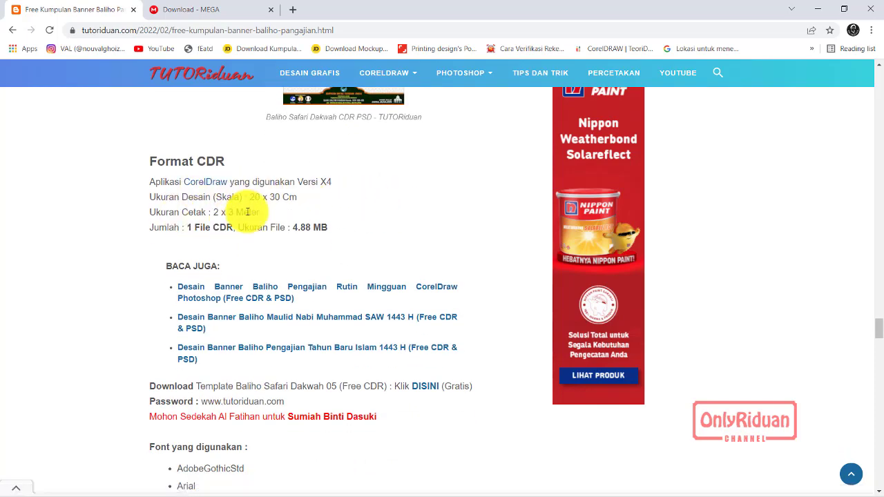
scroll(237, 207, "down", 2)
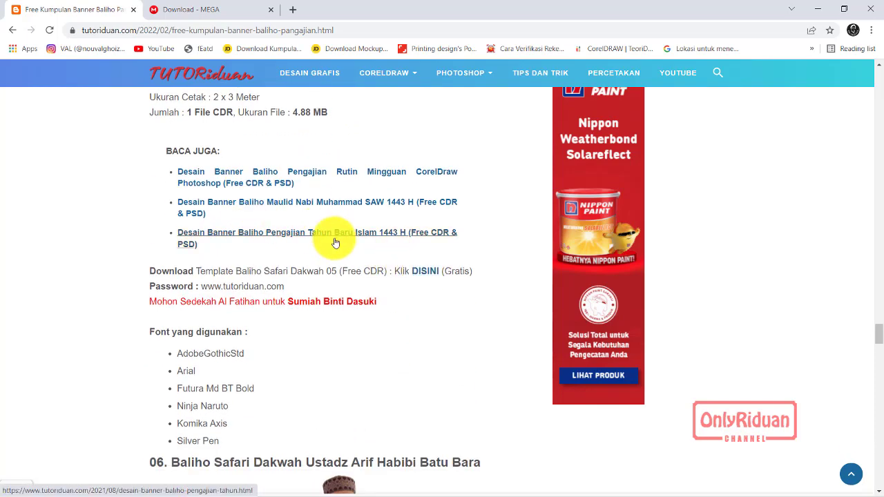
scroll(332, 237, "up", 3)
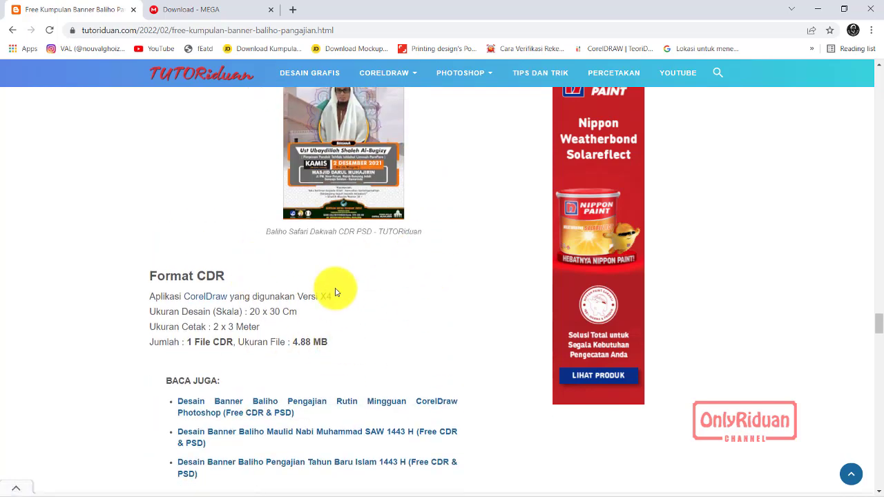
scroll(334, 292, "down", 5)
scroll(338, 287, "down", 2)
scroll(346, 280, "up", 2)
scroll(343, 276, "up", 1)
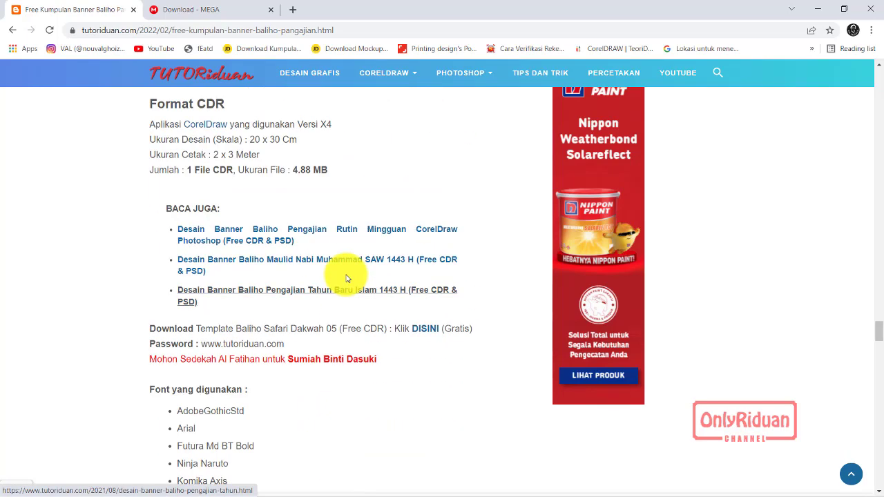
scroll(347, 276, "down", 1)
scroll(311, 293, "down", 2)
scroll(174, 357, "down", 1)
scroll(173, 358, "down", 2)
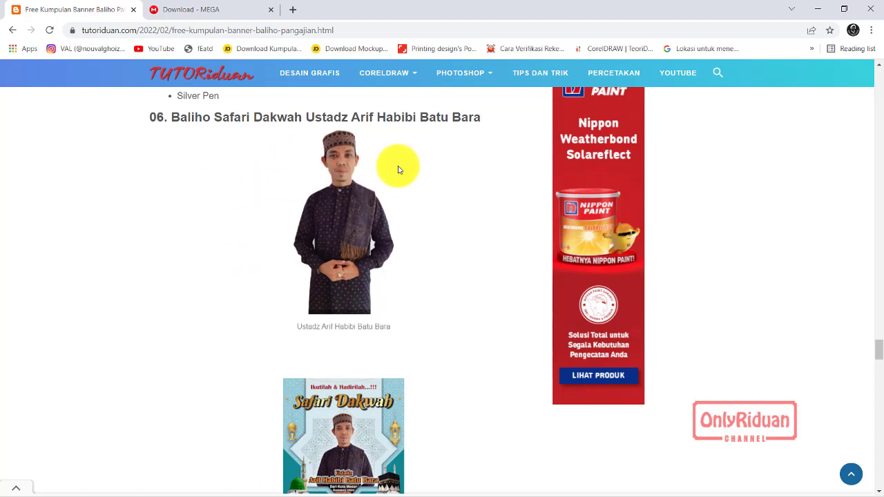
scroll(339, 207, "down", 1)
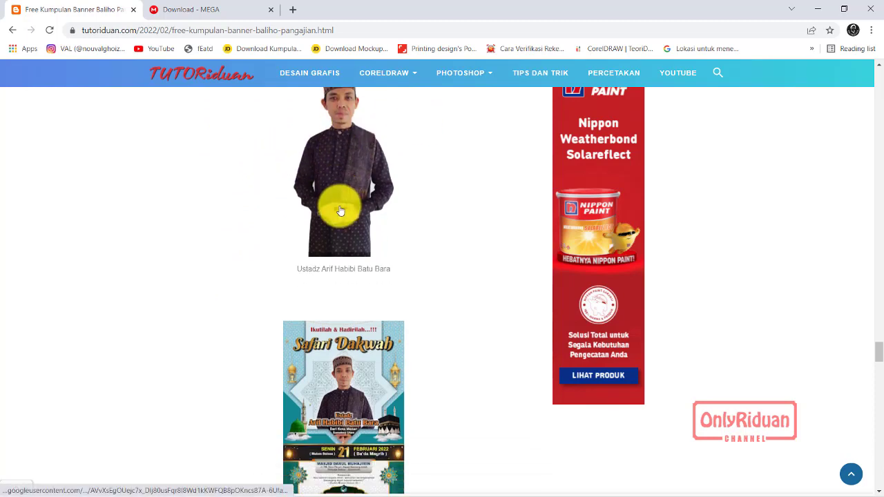
scroll(346, 199, "down", 2)
scroll(347, 195, "up", 3)
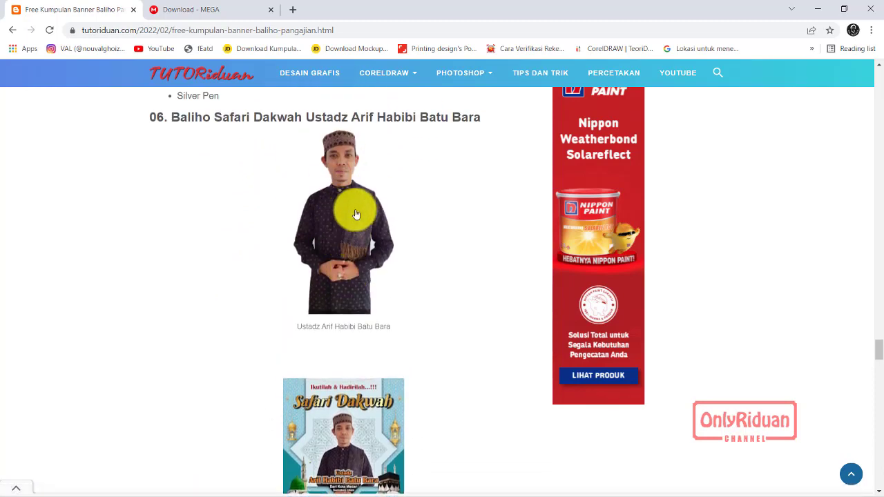
scroll(341, 233, "down", 4)
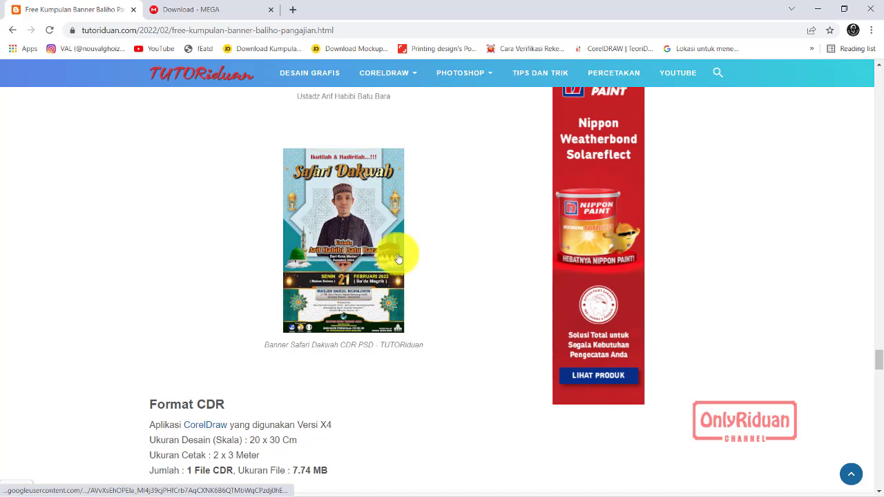
Preview the template 06 banner enlarged, then reach its 7.74 MB CDR download details and font list
left_click(367, 258)
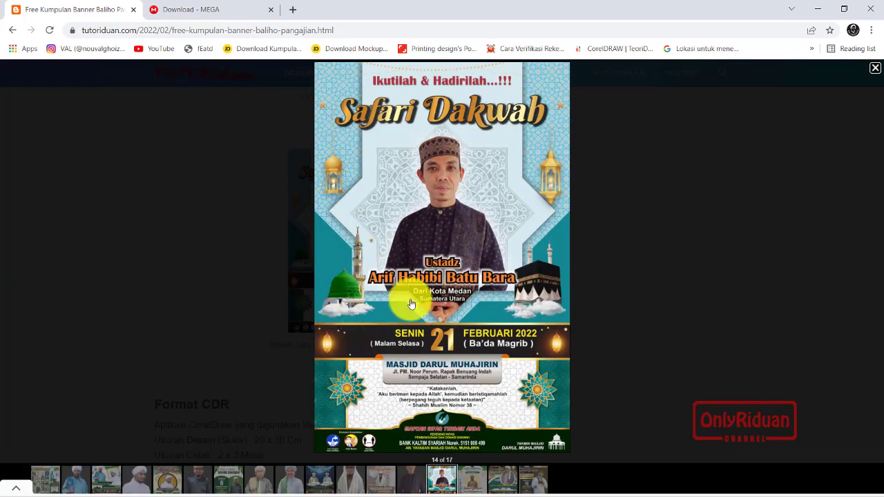
left_click(434, 343)
scroll(325, 251, "down", 2)
scroll(326, 251, "down", 3)
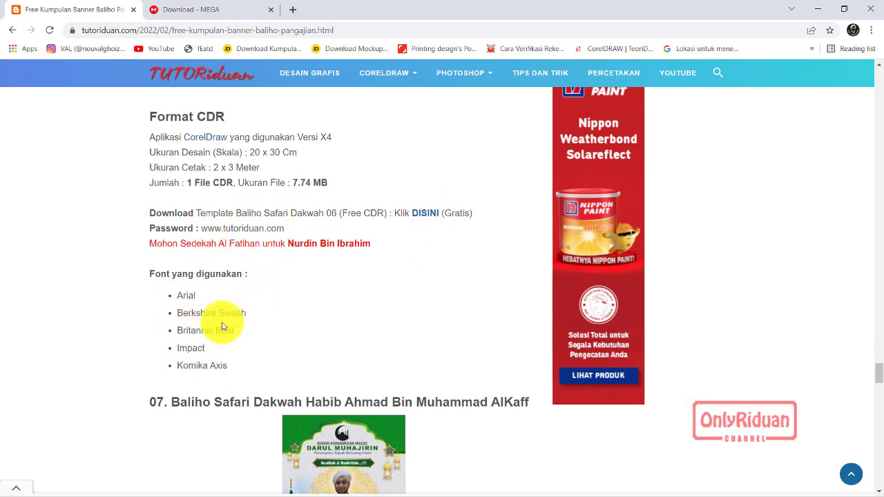
Scroll further through the Safari Dakwah banner article
scroll(450, 262, "down", 1)
scroll(414, 262, "down", 2)
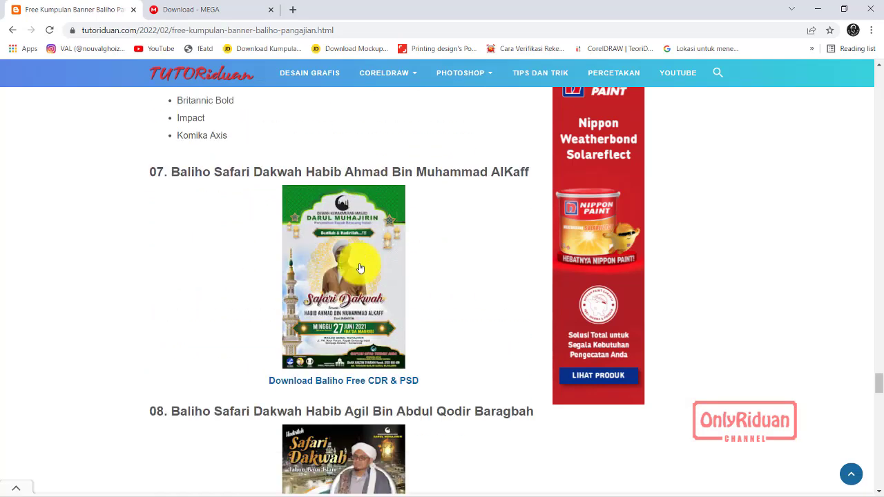
scroll(242, 276, "down", 2)
scroll(246, 276, "down", 2)
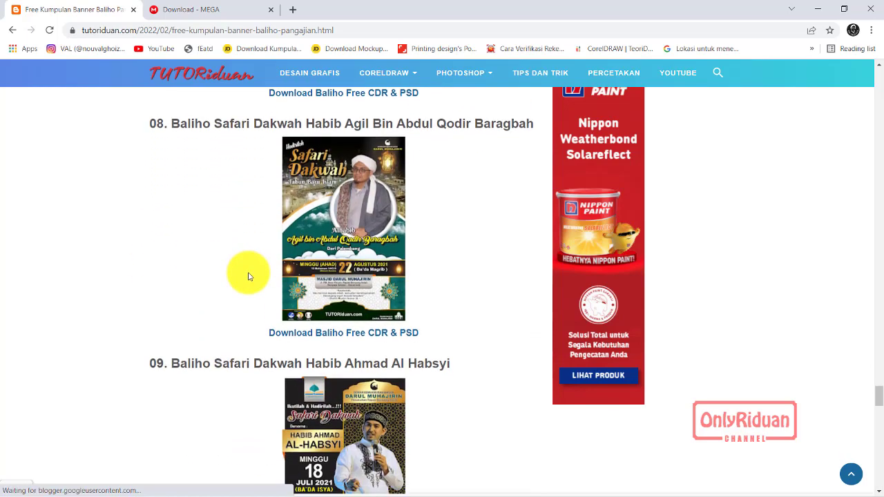
scroll(207, 290, "down", 2)
scroll(339, 297, "up", 5)
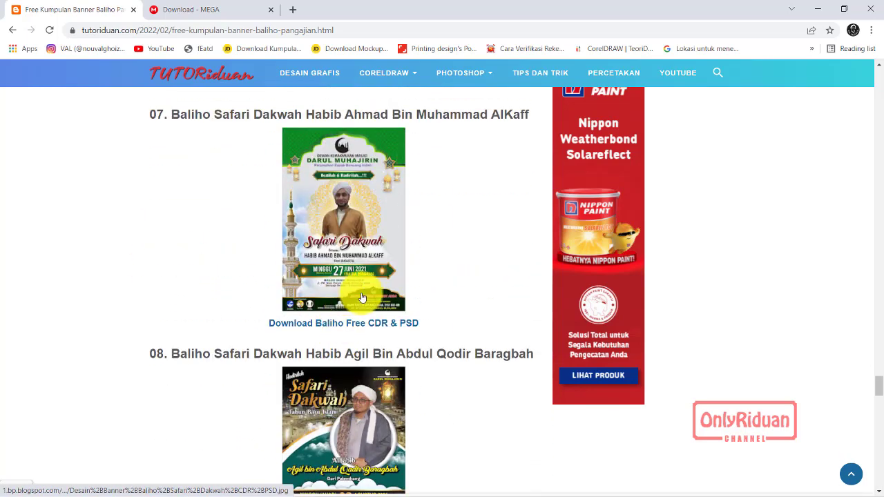
scroll(352, 205, "down", 2)
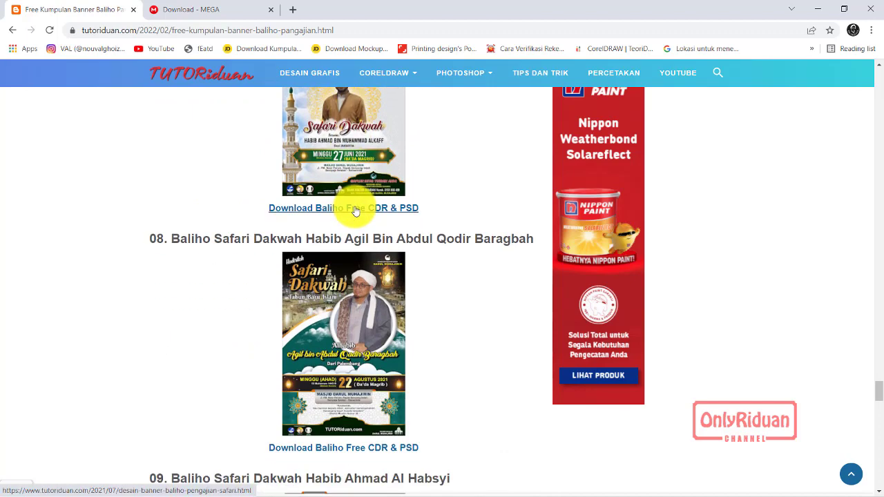
scroll(352, 253, "up", 1)
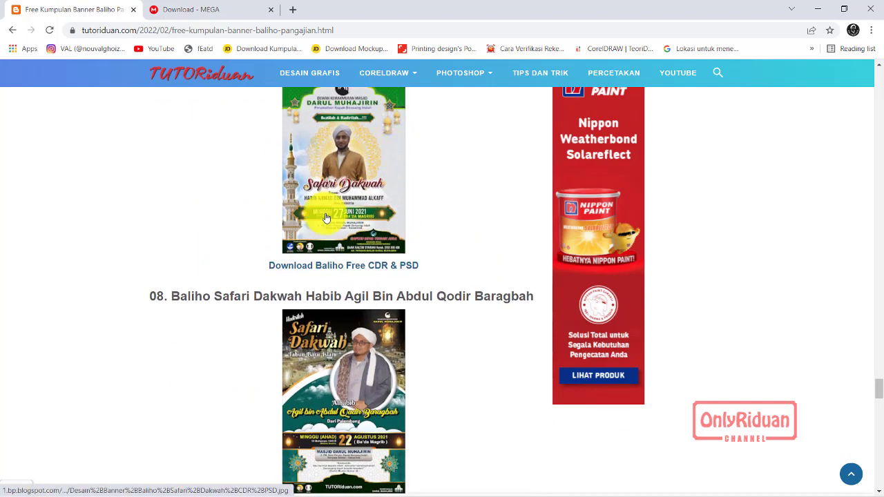
Open the AlKaff banner download article and scroll through it
left_click(359, 270)
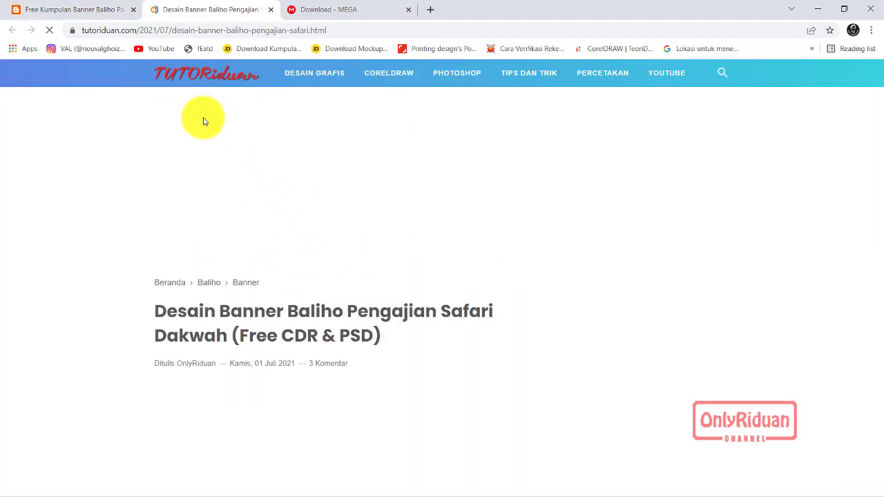
scroll(355, 213, "down", 5)
scroll(359, 216, "down", 5)
scroll(357, 214, "down", 5)
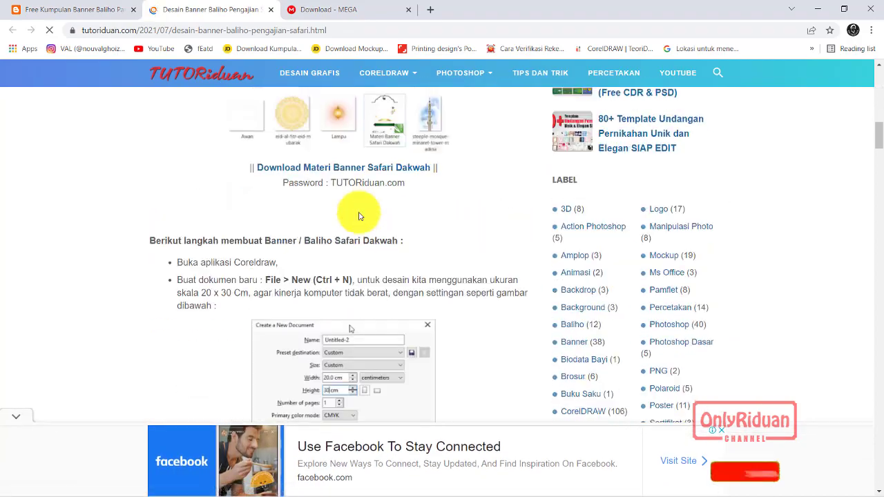
scroll(359, 214, "down", 5)
scroll(362, 214, "down", 3)
scroll(364, 215, "up", 3)
scroll(364, 215, "up", 2)
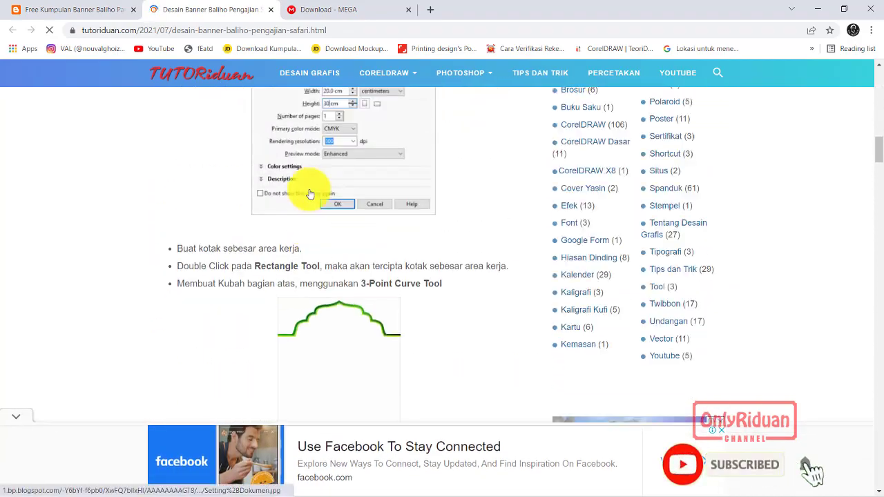
scroll(360, 215, "down", 5)
scroll(356, 217, "down", 5)
scroll(353, 218, "down", 5)
scroll(354, 218, "down", 5)
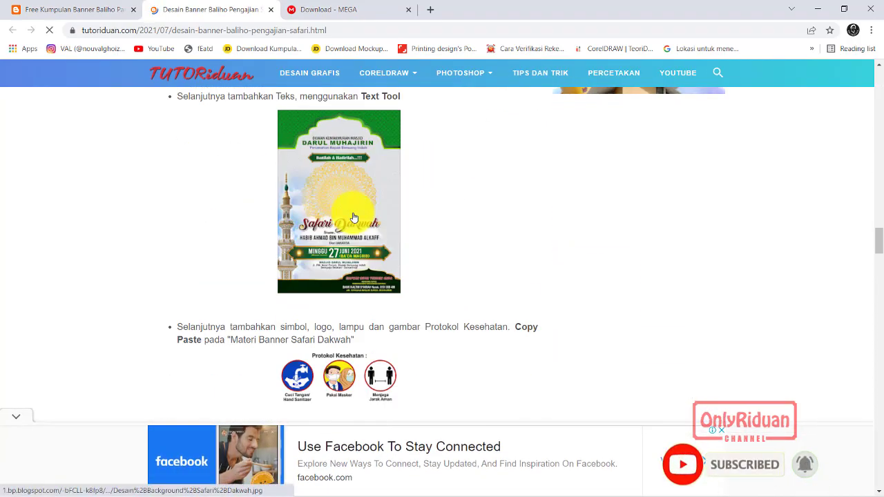
scroll(353, 217, "down", 5)
scroll(354, 216, "down", 5)
scroll(355, 216, "down", 5)
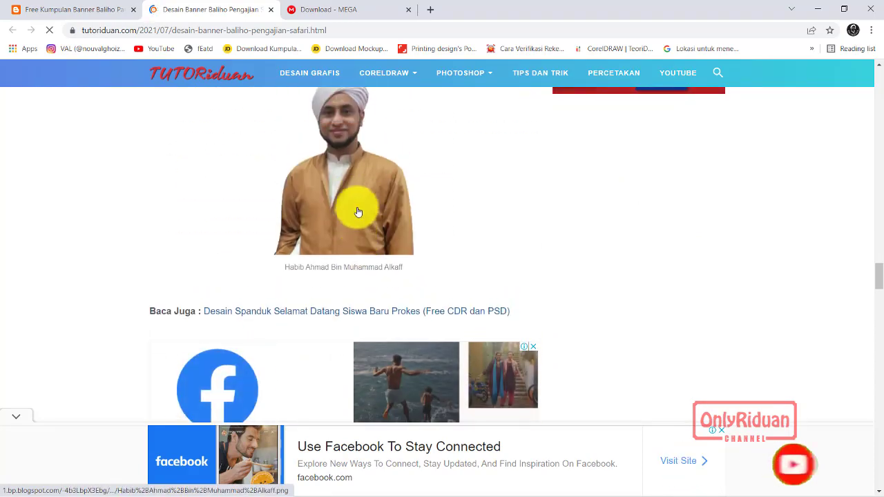
scroll(356, 214, "down", 5)
scroll(357, 212, "down", 5)
scroll(359, 210, "down", 5)
scroll(358, 208, "up", 2)
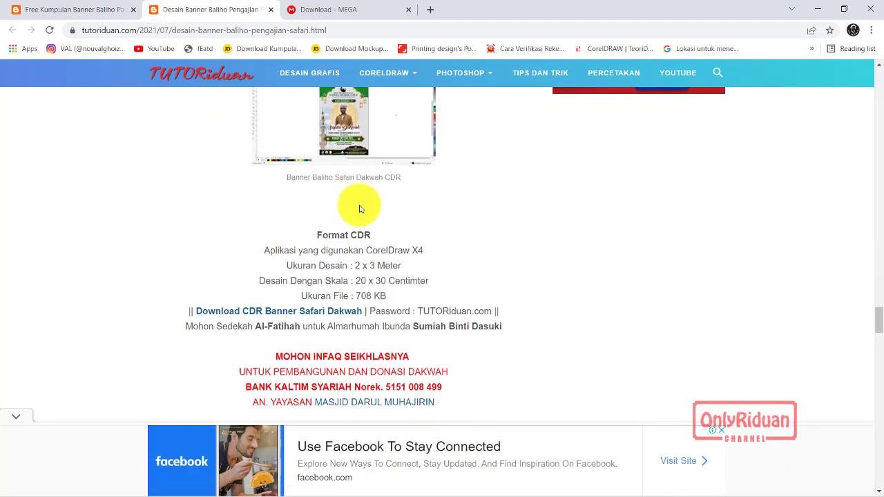
scroll(377, 169, "down", 1)
scroll(339, 208, "down", 2)
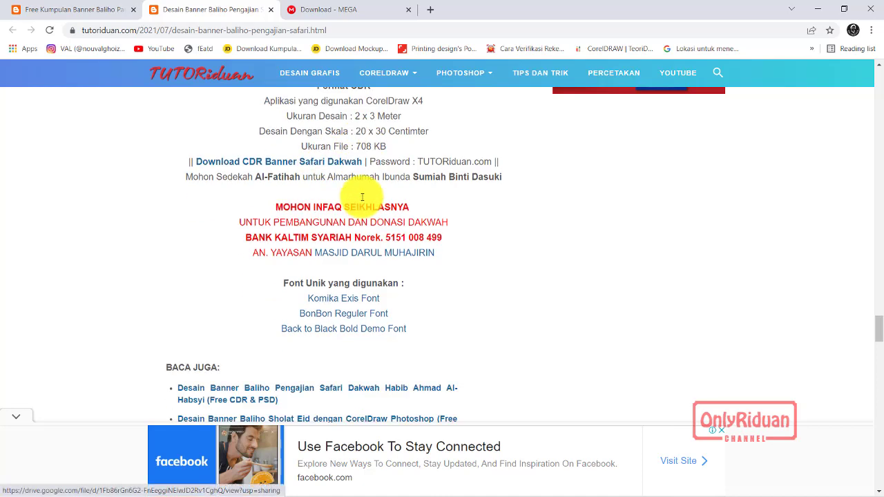
scroll(361, 197, "down", 4)
scroll(365, 191, "down", 2)
scroll(366, 193, "down", 3)
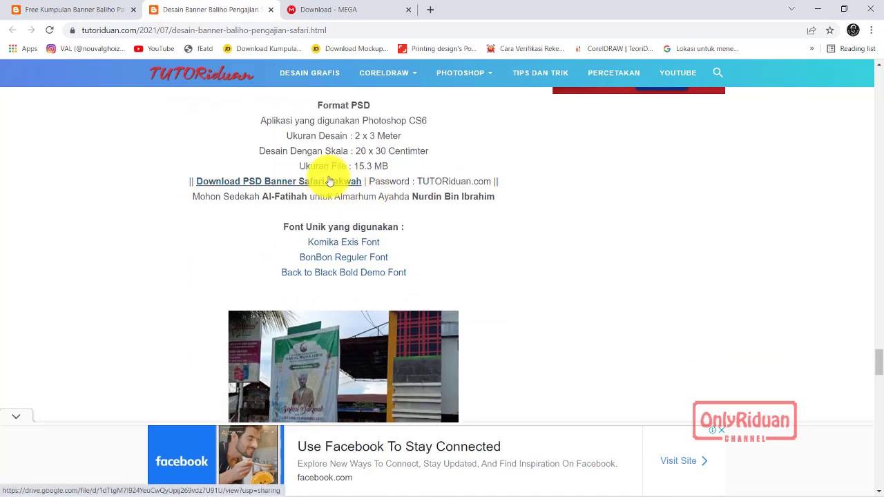
scroll(380, 210, "down", 3)
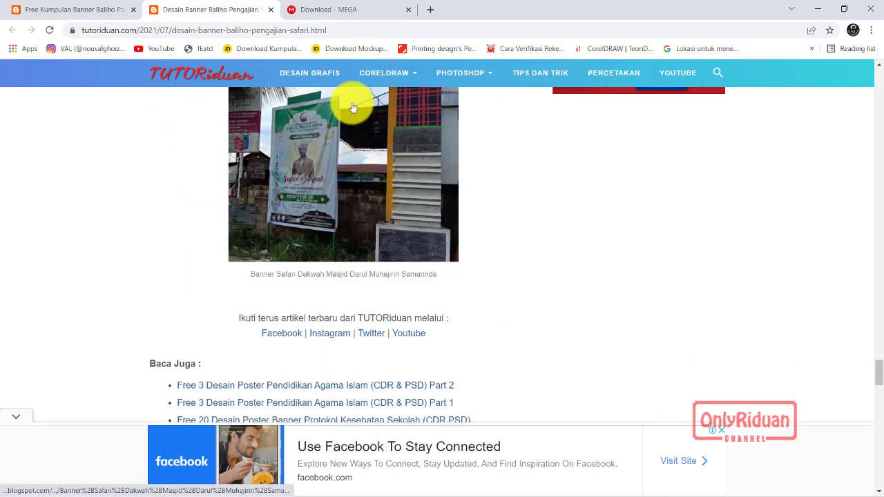
Scroll back up and close the 'Desain Banner Baliho Pengajian' article tab
scroll(308, 207, "up", 2)
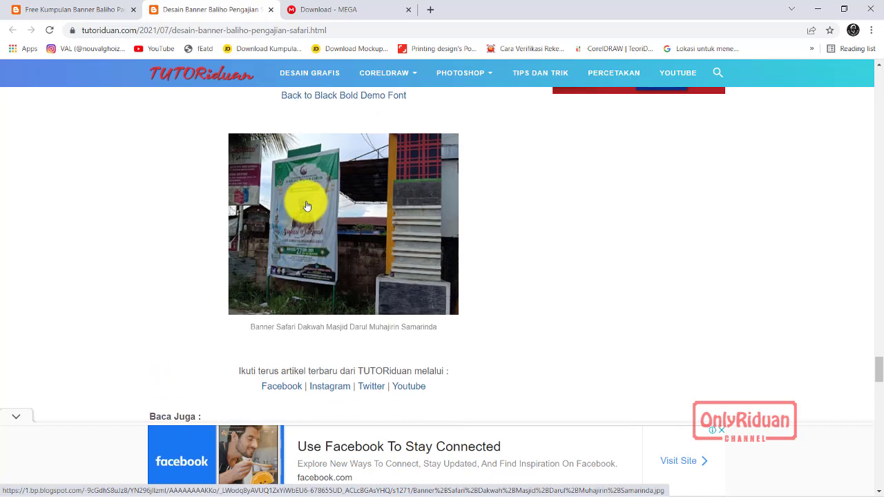
scroll(304, 206, "up", 2)
scroll(304, 205, "up", 3)
scroll(307, 209, "up", 3)
scroll(308, 213, "up", 4)
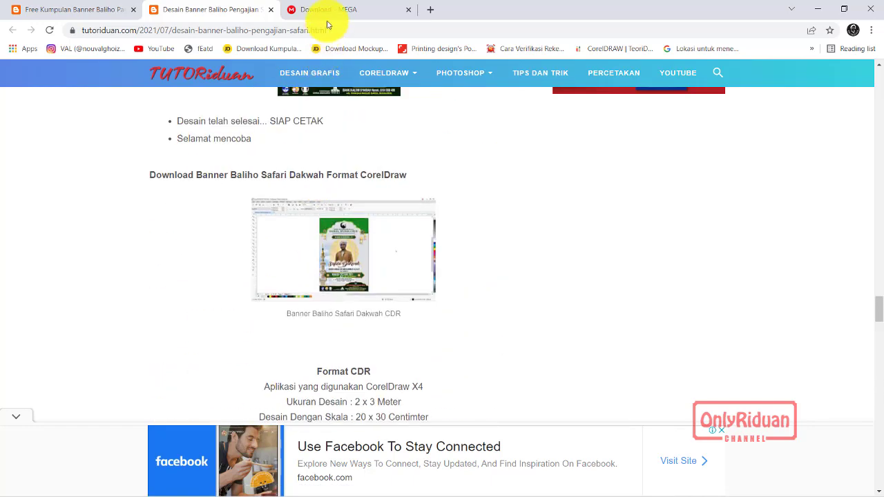
left_click(271, 10)
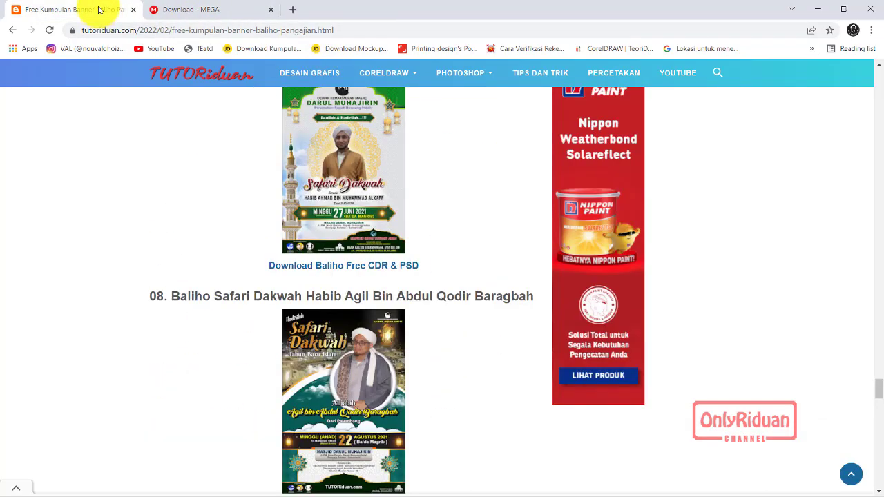
Browse the nine-design Free Template (CDR & PSD) Safari Dakwah collage in the image viewer
scroll(401, 343, "down", 3)
scroll(396, 335, "up", 2)
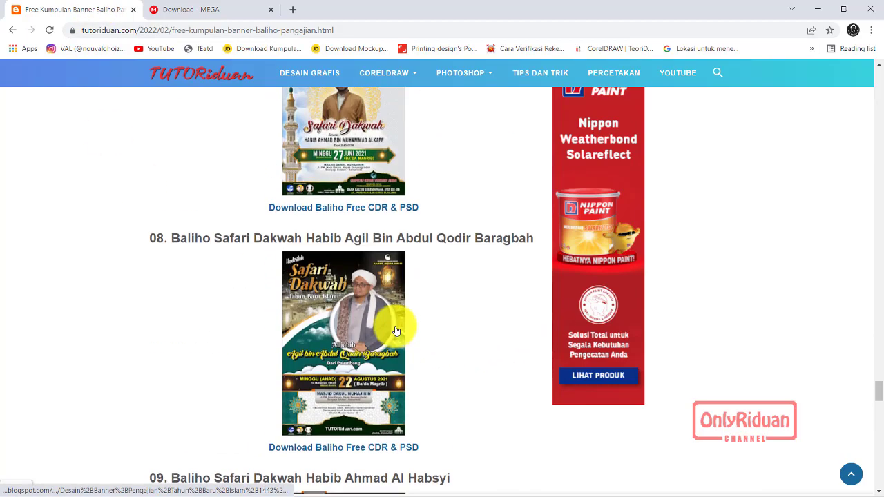
scroll(395, 329, "down", 3)
scroll(395, 332, "down", 2)
scroll(380, 328, "down", 1)
scroll(368, 328, "up", 3)
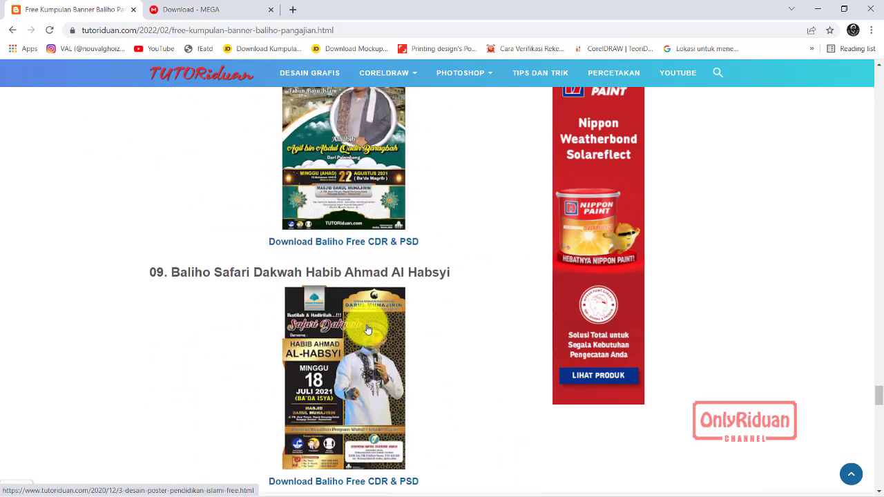
scroll(168, 306, "up", 1)
scroll(450, 373, "up", 1)
Look over the template collage and Foto Guru photo folder, then bring Chrome's baliho page forward
scroll(450, 375, "up", 1)
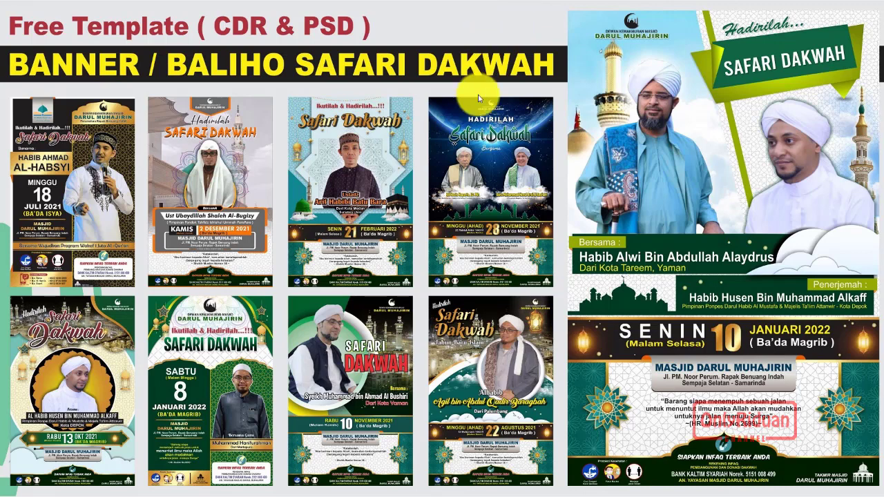
left_click(418, 486)
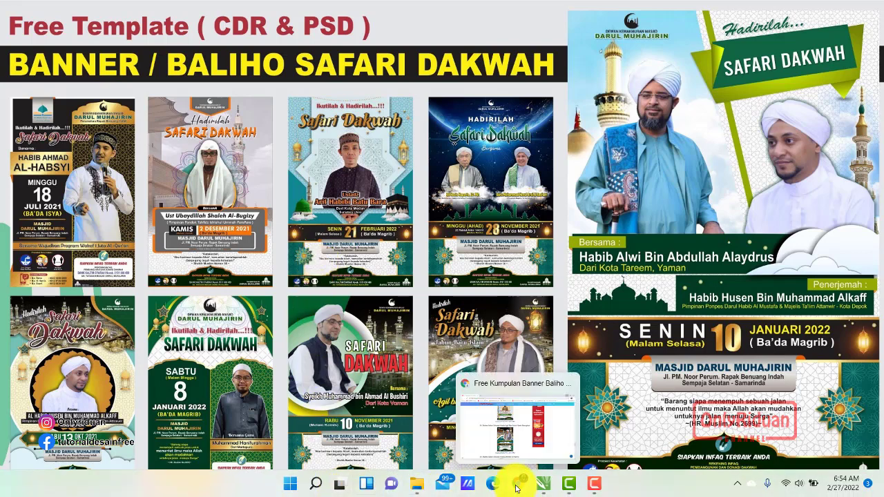
left_click(514, 484)
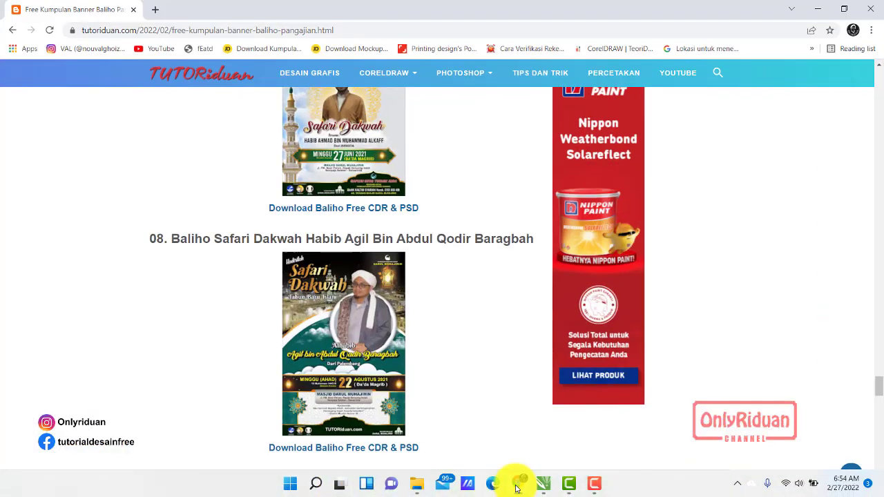
Load bigjpg.com in a new Chrome tab, then return to the TUTORiduan baliho post tab
left_click(155, 10)
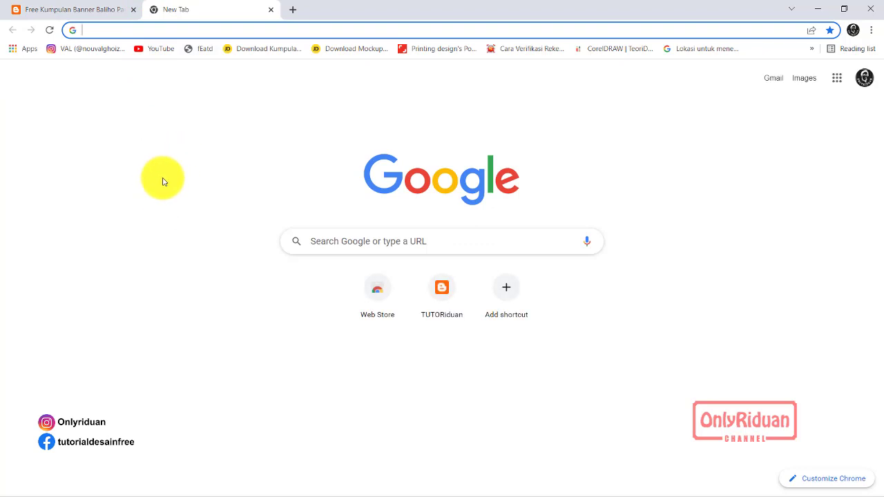
type("big")
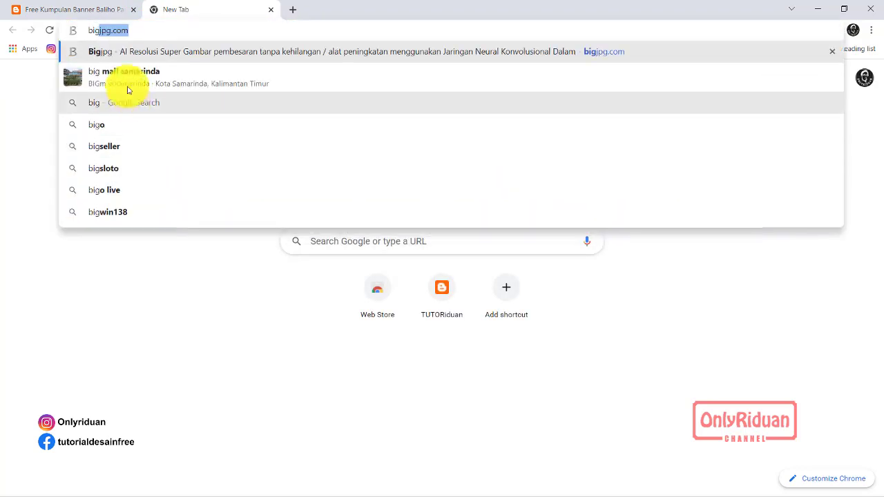
left_click(144, 30)
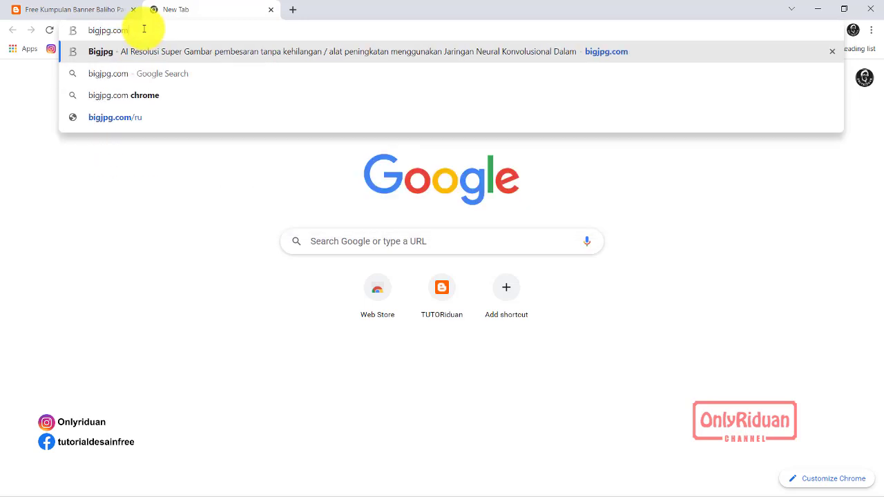
key("Return")
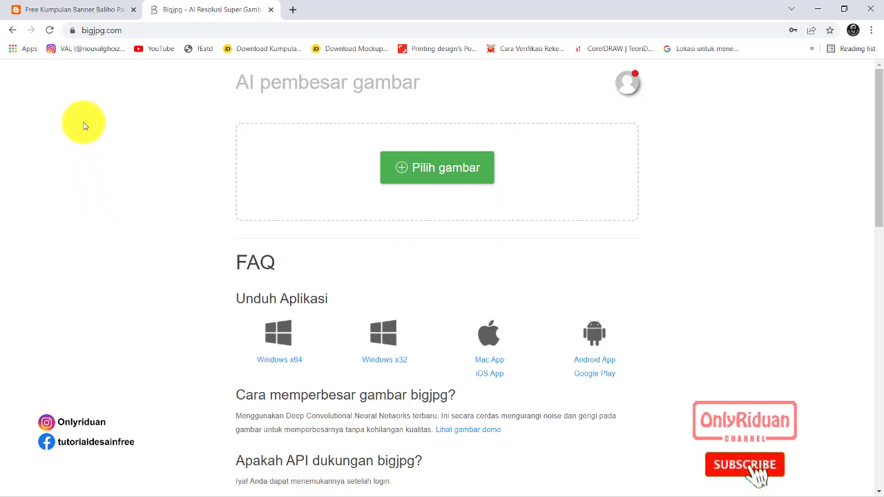
left_click(76, 10)
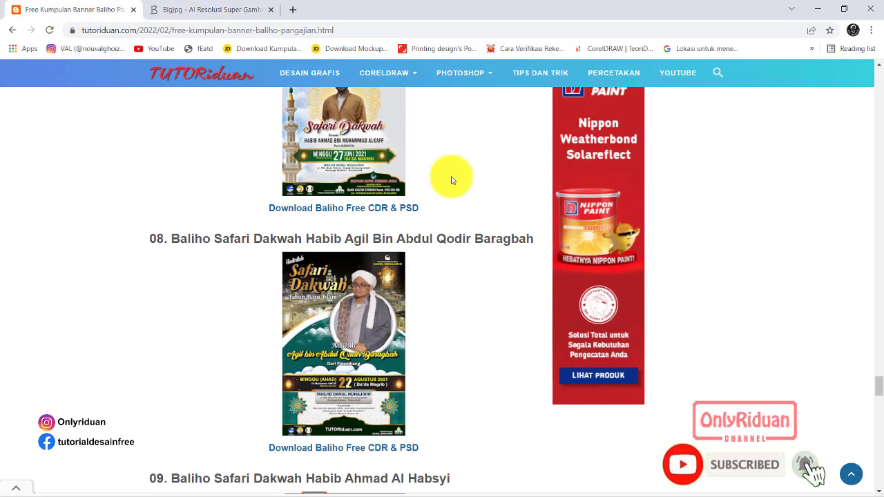
Search the TUTORiduan blog for 'memperbesar gambar' and scroll through the results
left_click(719, 77)
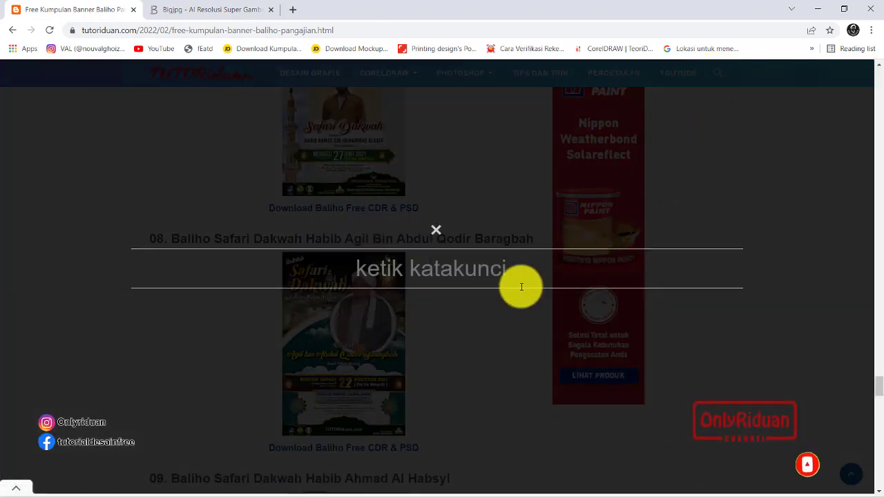
type("me")
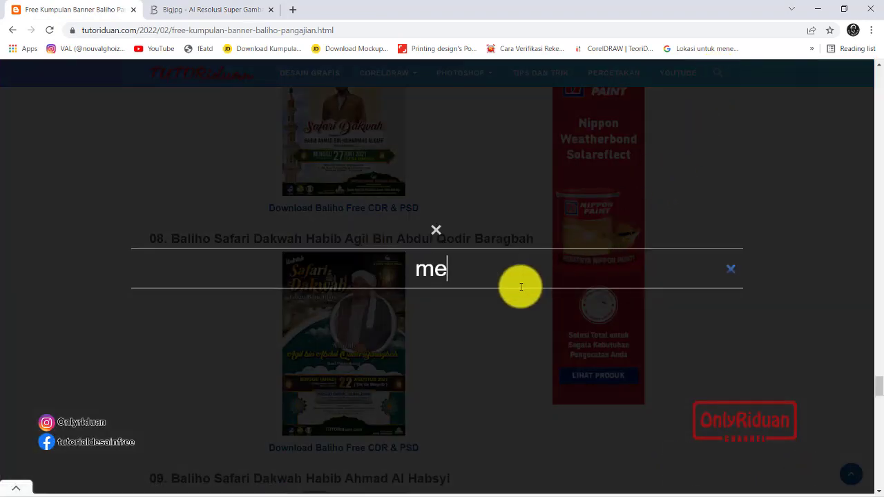
type("mperbesar")
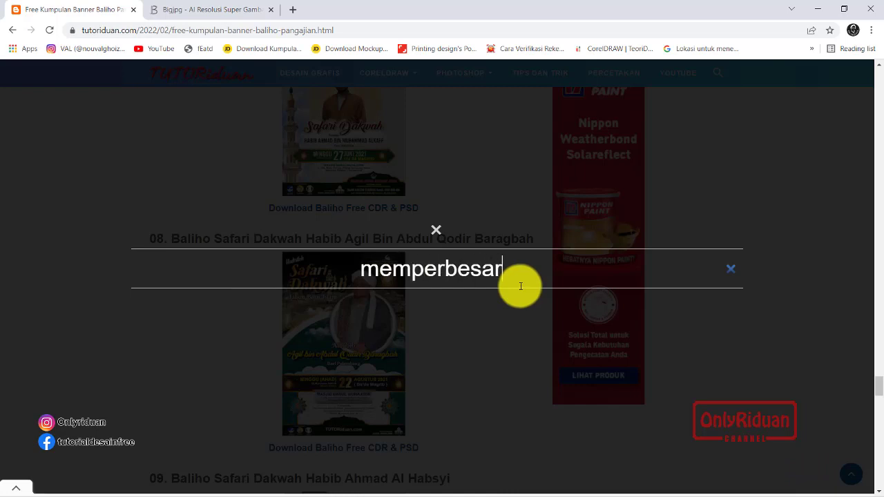
type(" gambar")
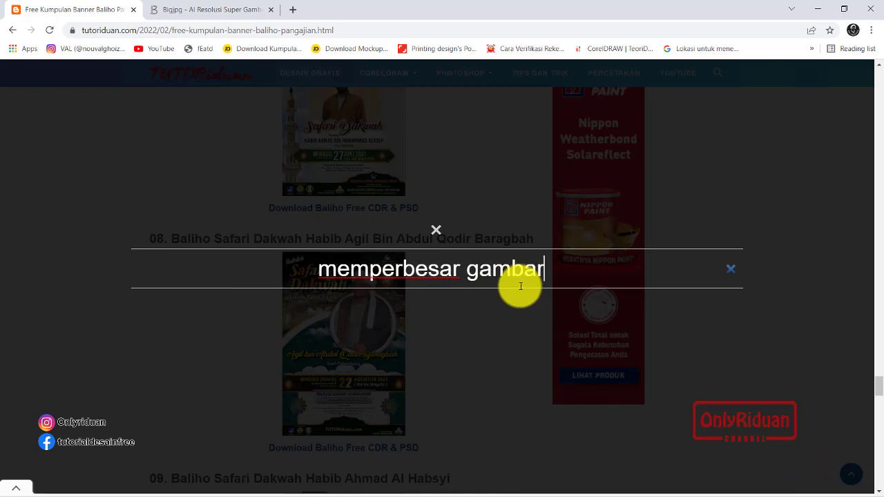
key("Return")
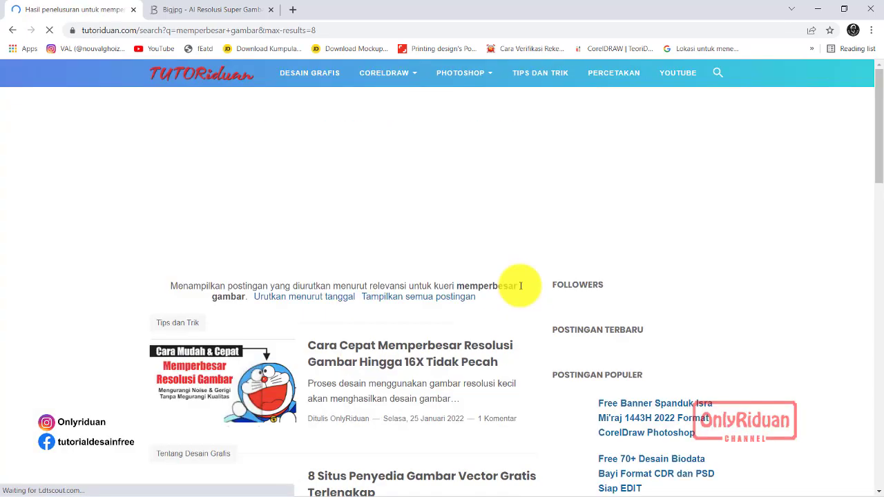
scroll(451, 261, "down", 2)
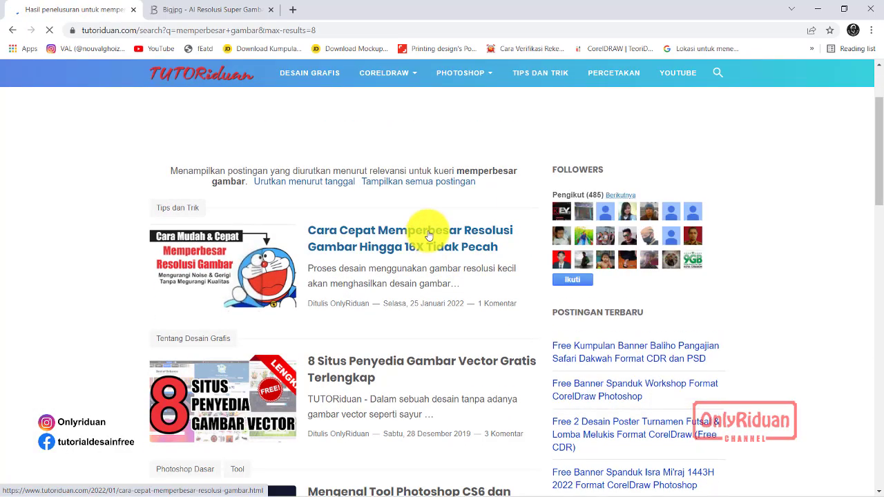
Read through the 'Cara Cepat Memperbesar Resolusi' article, then switch to the bigjpg.com tab
left_click(212, 10)
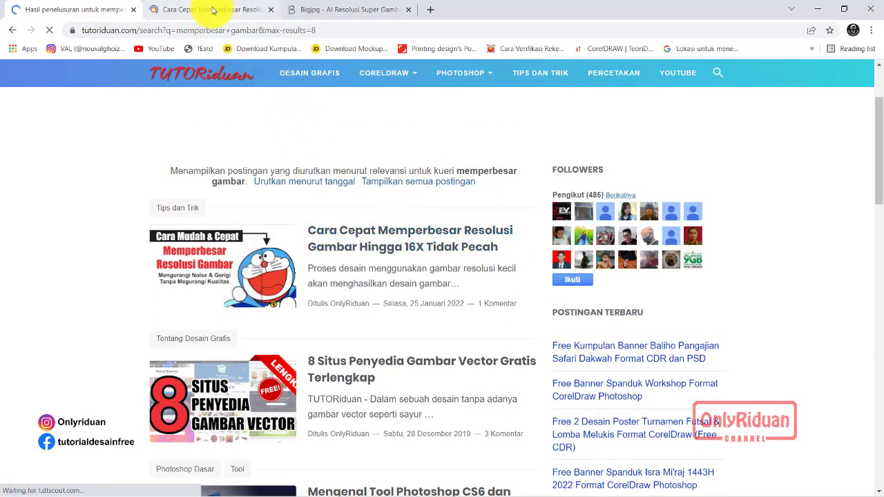
scroll(373, 221, "down", 3)
scroll(404, 236, "down", 2)
scroll(421, 234, "down", 5)
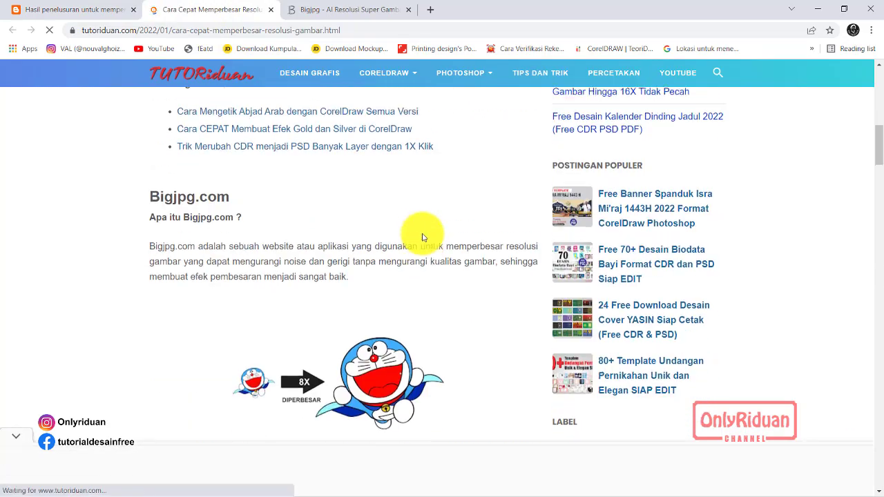
scroll(421, 234, "down", 3)
scroll(426, 239, "down", 2)
scroll(415, 235, "down", 4)
scroll(355, 227, "down", 2)
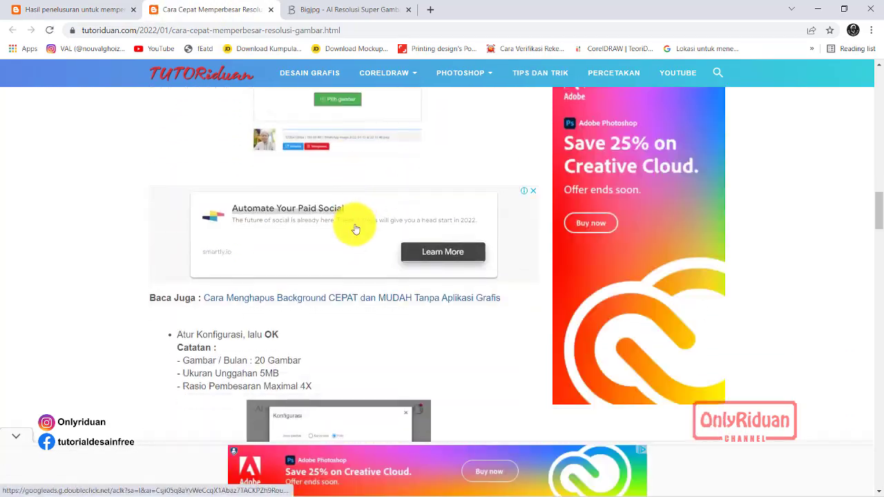
scroll(355, 230, "down", 2)
scroll(356, 230, "down", 3)
scroll(355, 229, "down", 3)
scroll(355, 229, "down", 2)
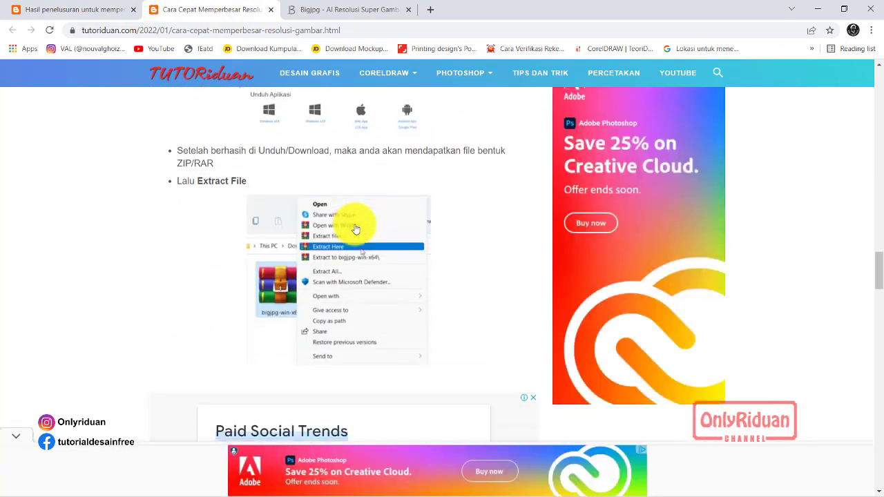
scroll(355, 229, "down", 2)
scroll(355, 230, "down", 3)
scroll(355, 229, "down", 2)
scroll(356, 229, "down", 3)
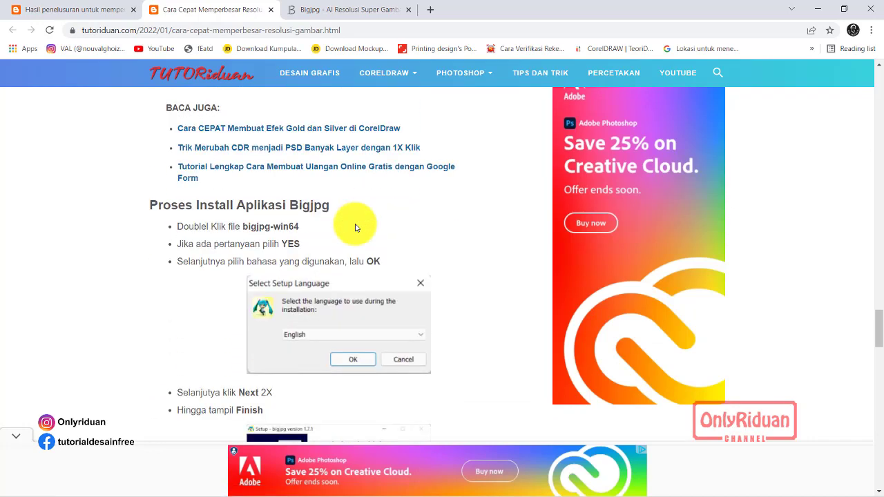
scroll(356, 228, "down", 1)
scroll(357, 228, "down", 3)
scroll(356, 228, "down", 2)
scroll(355, 227, "down", 3)
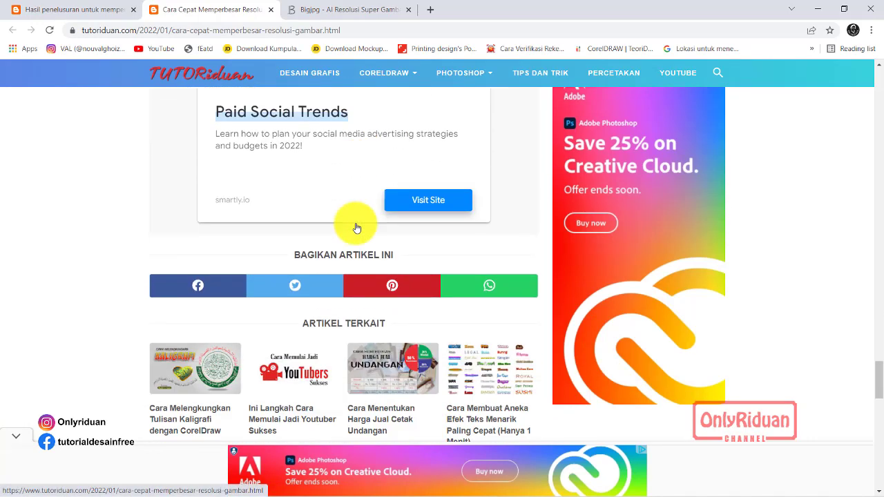
scroll(357, 224, "up", 4)
scroll(354, 242, "up", 3)
scroll(343, 200, "up", 3)
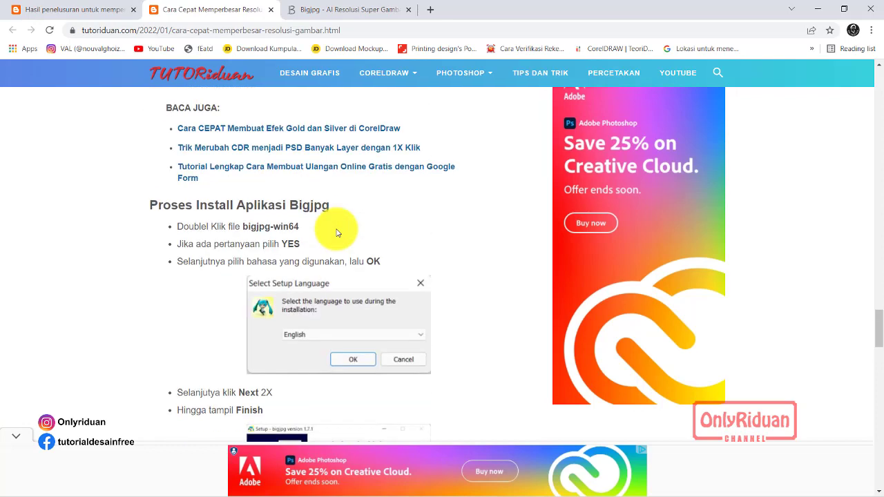
scroll(339, 223, "down", 1)
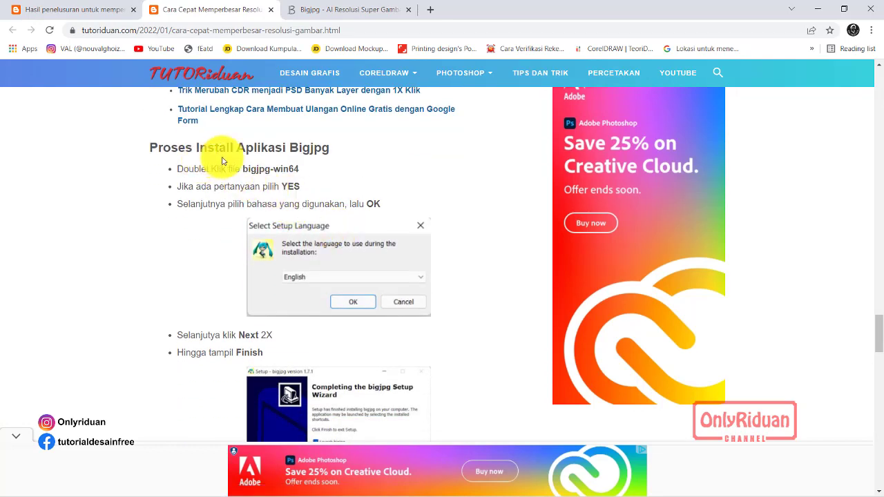
left_click(347, 10)
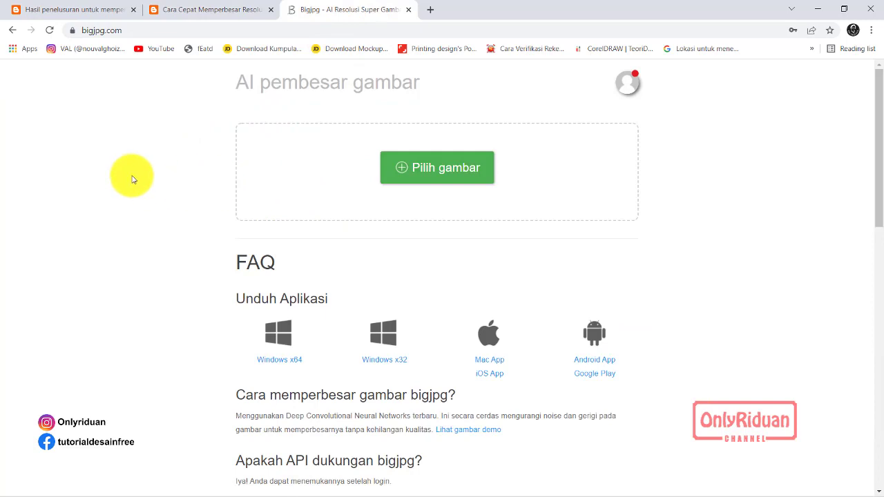
Upload WhatsApp Image 2022-02-17 at 22.31.31 from Foto Guru to Bigjpg and open its Konfigurasi settings
left_click(453, 170)
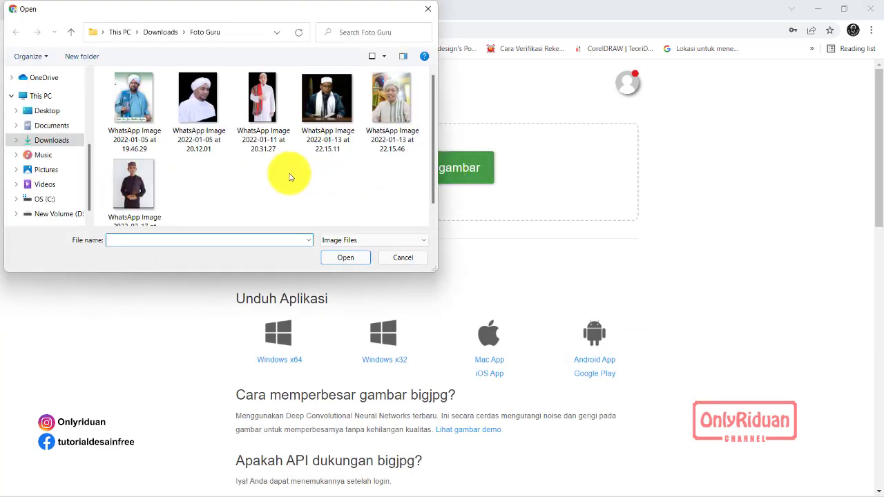
scroll(286, 176, "down", 1)
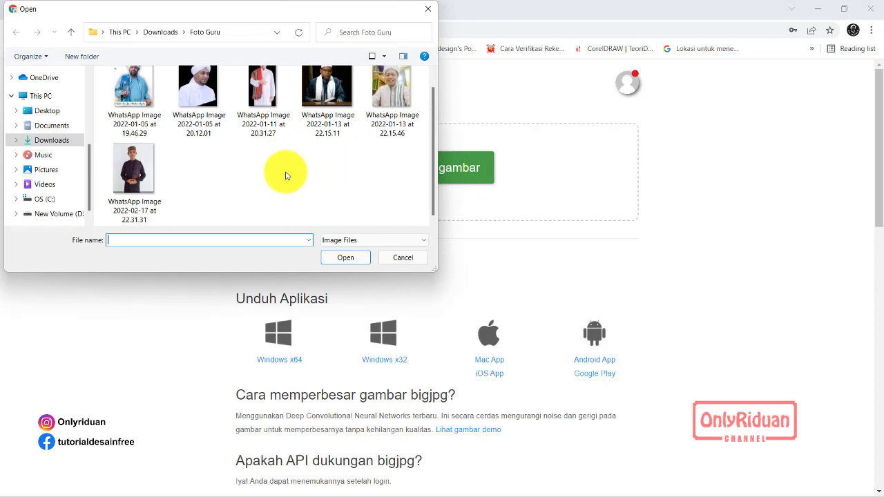
left_click(144, 180)
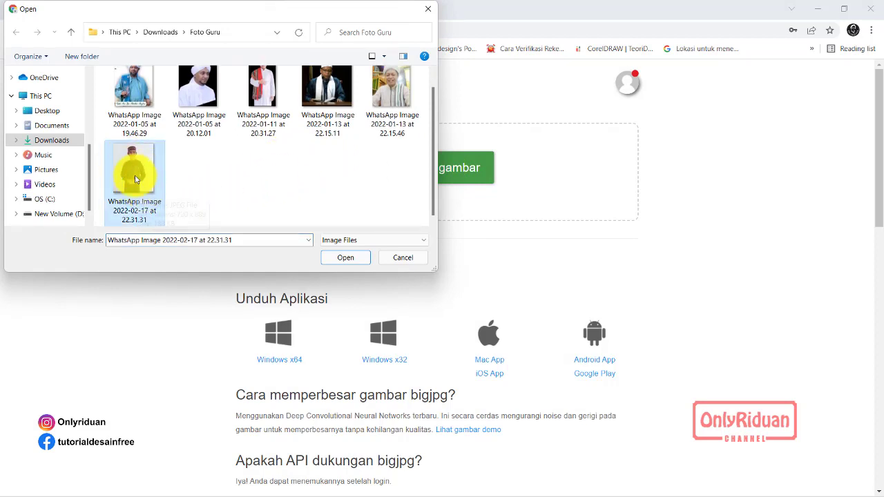
left_click(346, 261)
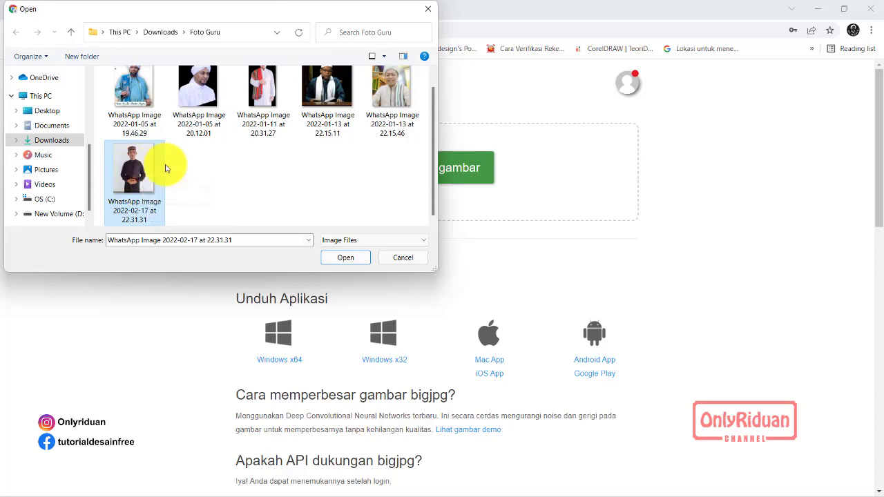
left_click(341, 259)
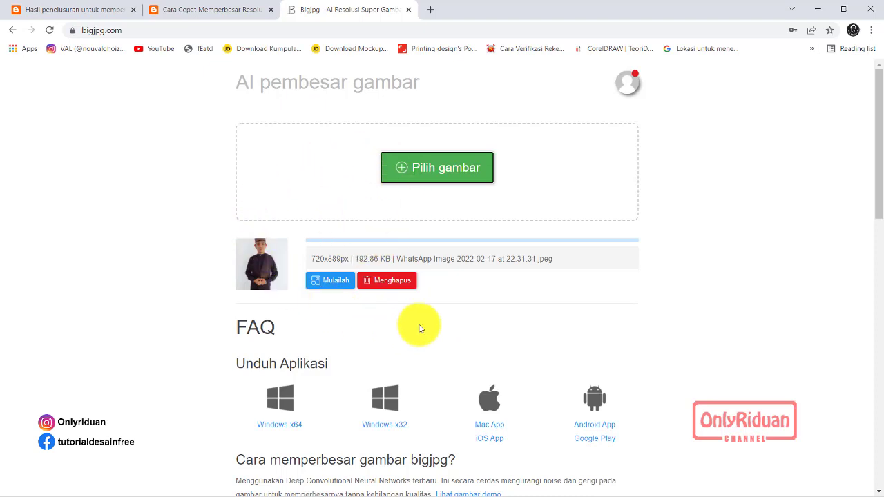
left_click(332, 283)
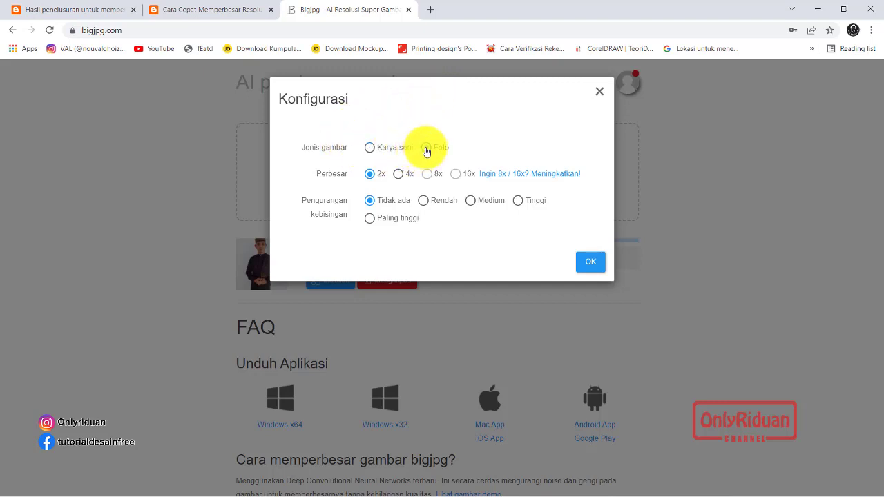
Enlarge the photo 2x as Foto with Paling tinggi noise reduction and download the 175.32 KB result
left_click(426, 148)
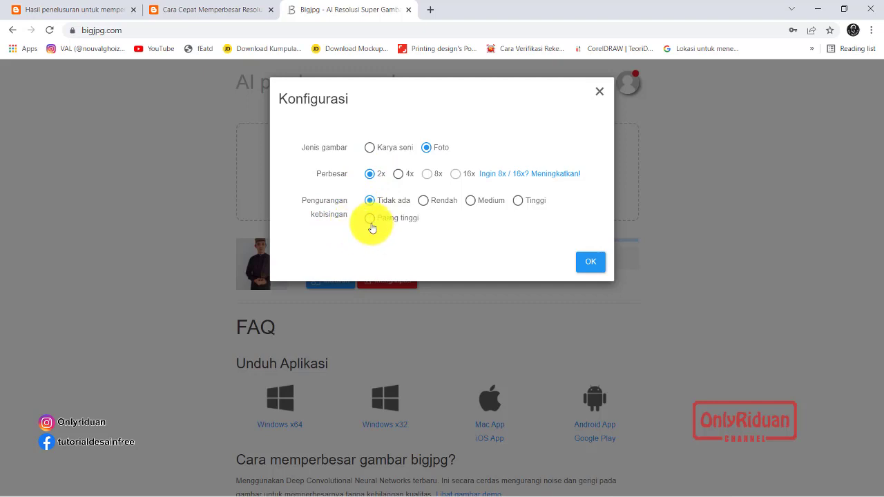
left_click(591, 262)
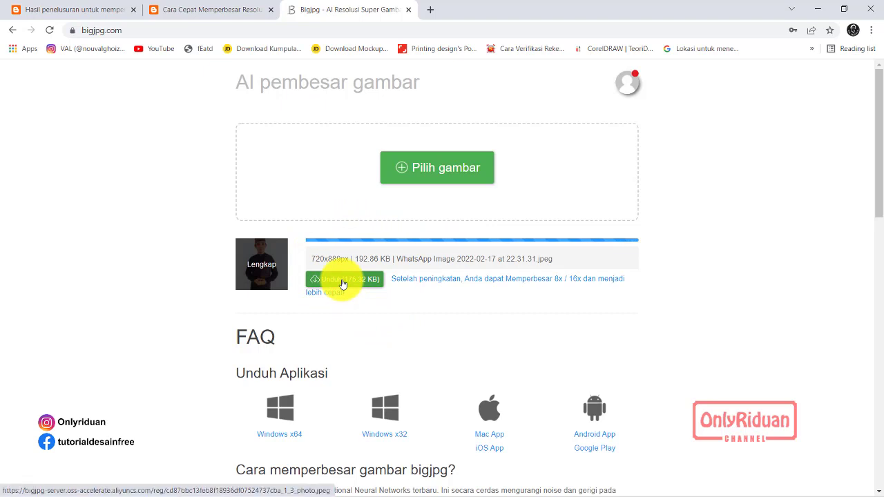
left_click(343, 280)
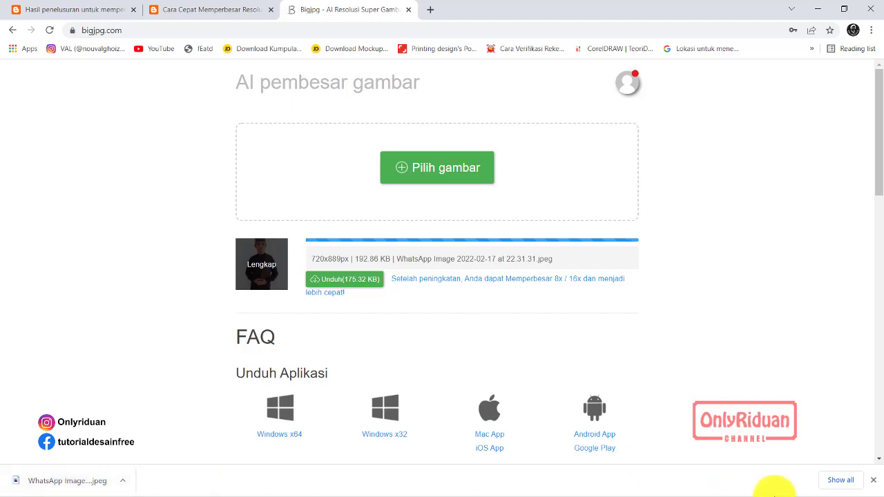
left_click(874, 480)
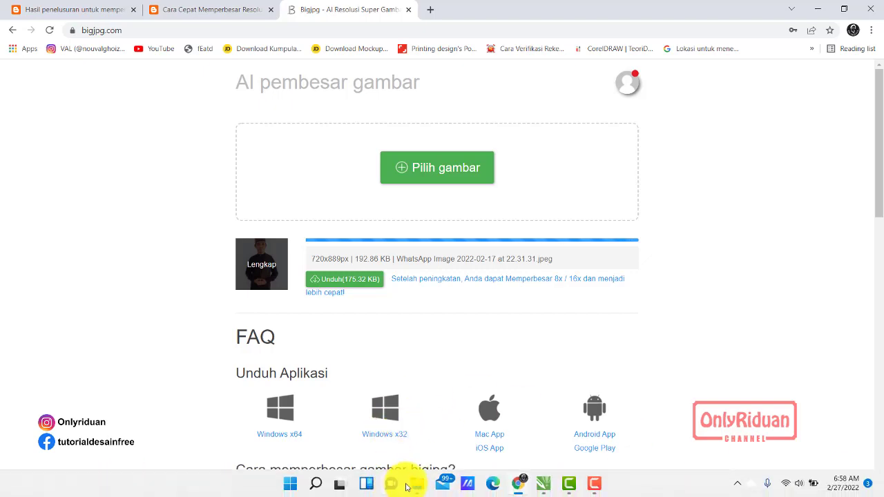
Rename the downloaded enlarged photo in Downloads to '2'
left_click(417, 487)
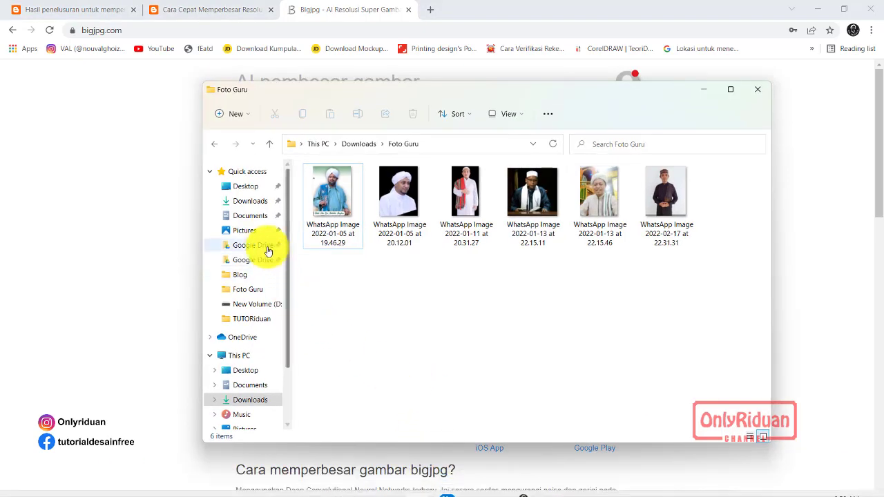
left_click(251, 204)
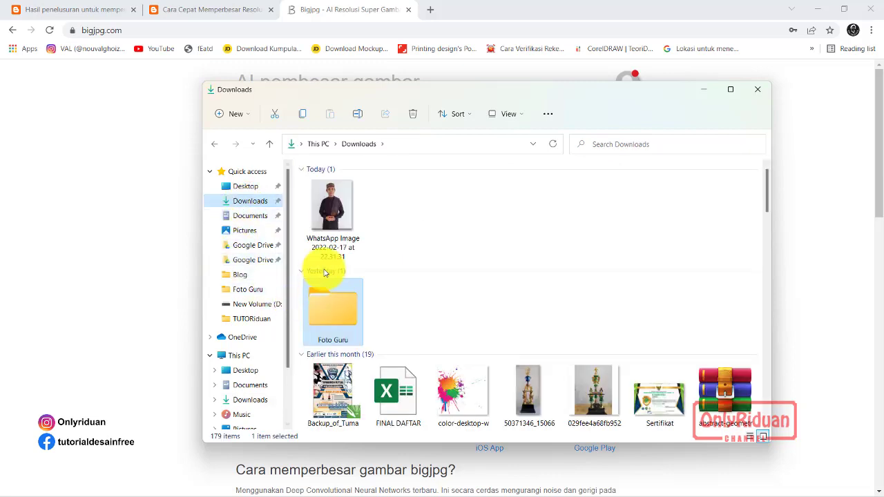
left_click(333, 221)
right_click(333, 221)
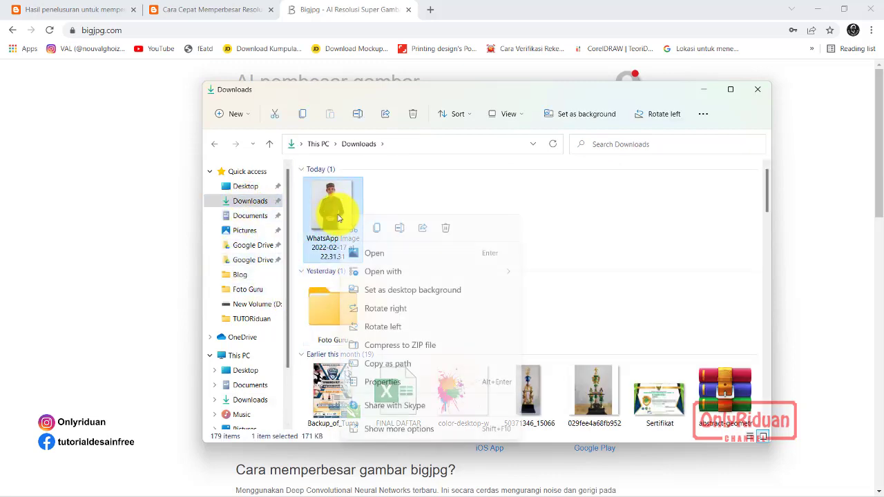
left_click(394, 426)
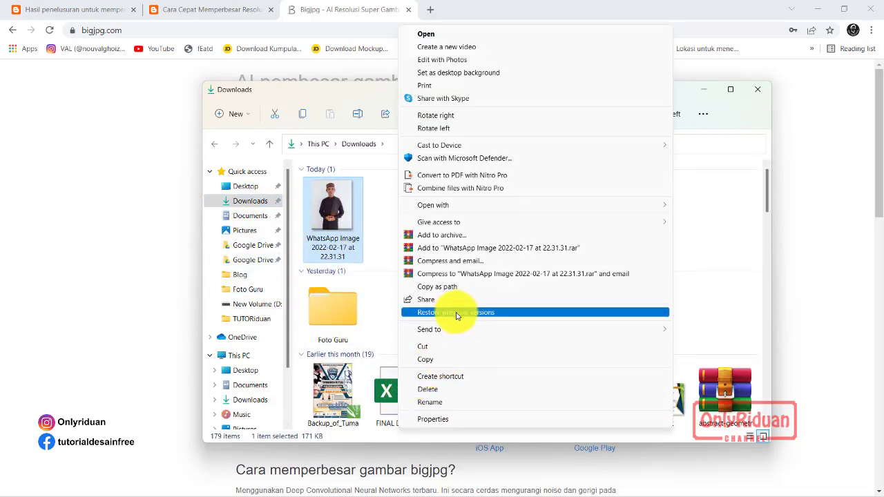
left_click(427, 402)
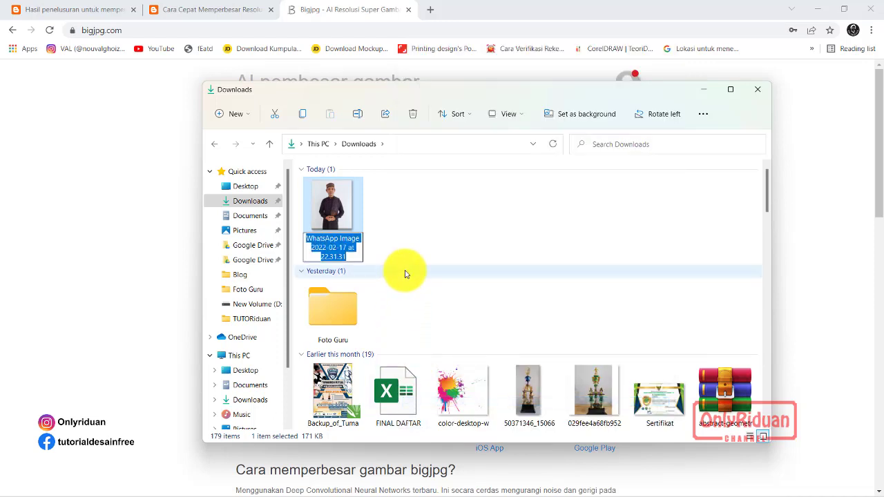
type("2")
key("Return")
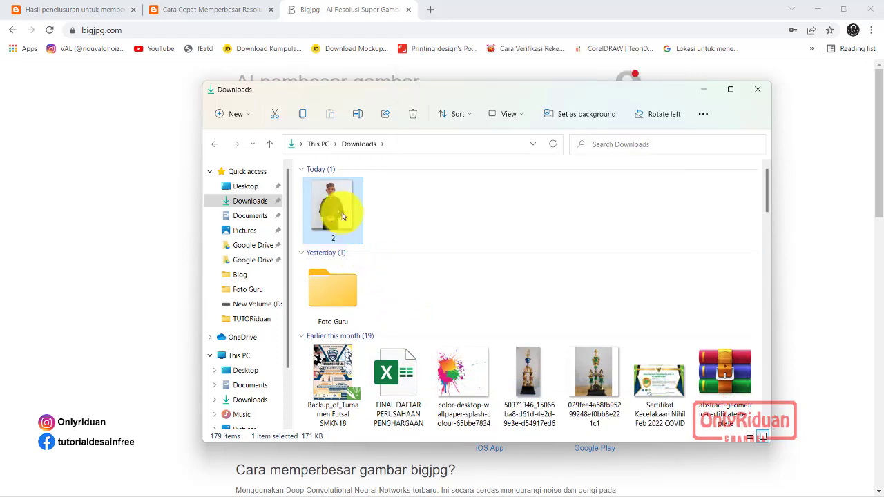
Move photo 2 into the Foto Guru folder and confirm it appears there
right_click(342, 215)
left_click_drag(345, 201, 338, 291)
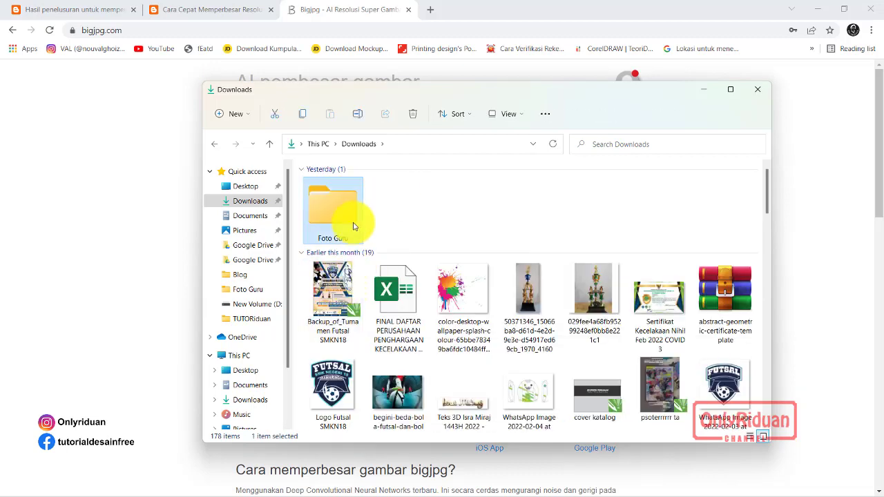
double_click(342, 218)
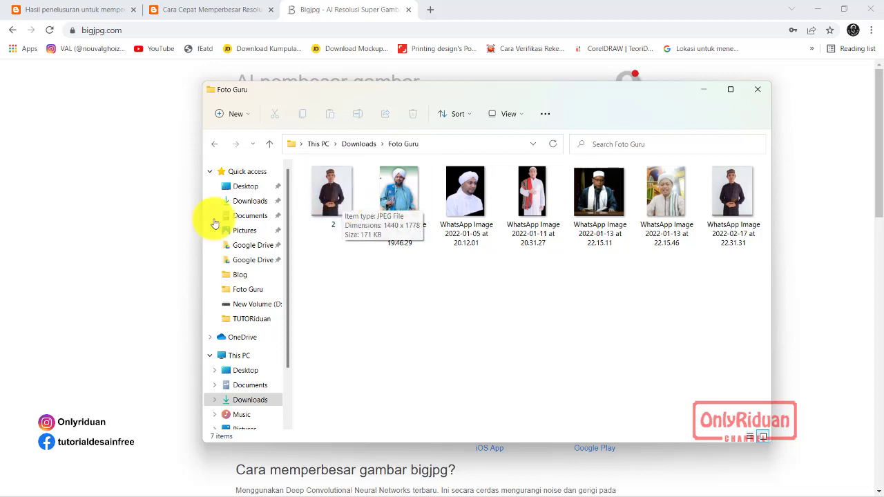
key("Escape")
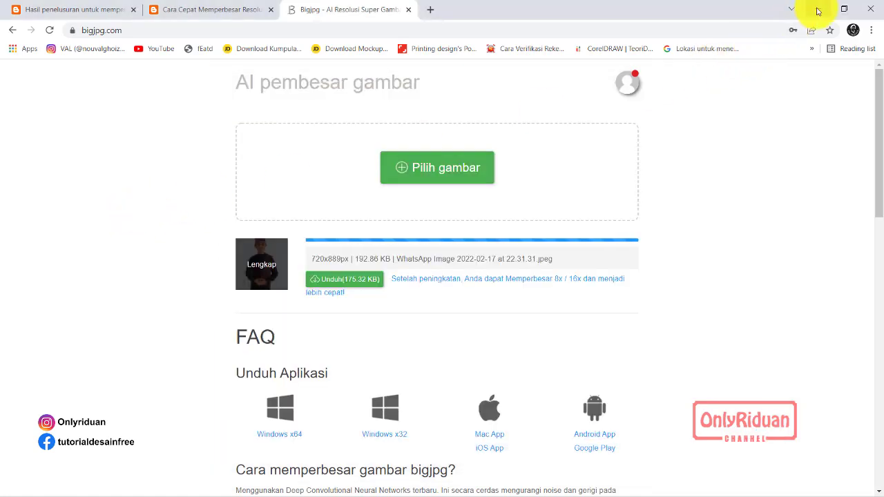
left_click(818, 11)
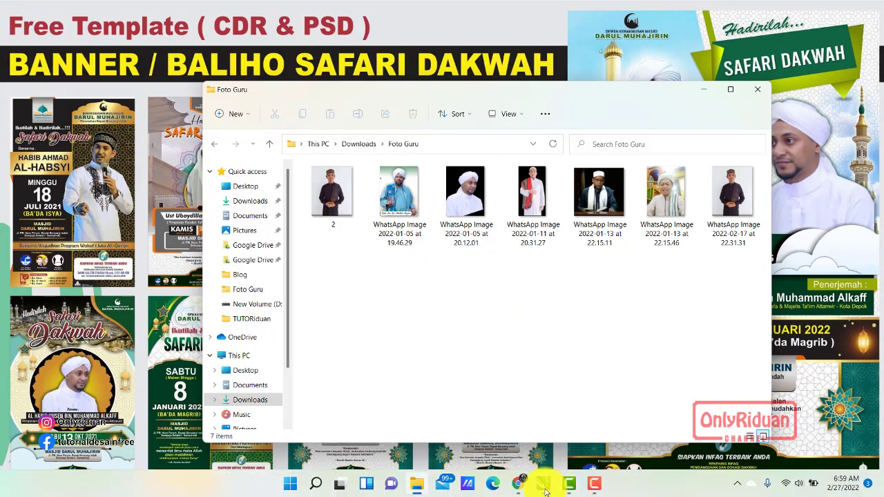
Create a new A4 landscape document in CorelDRAW
mouse_move(544, 484)
left_click(802, 425)
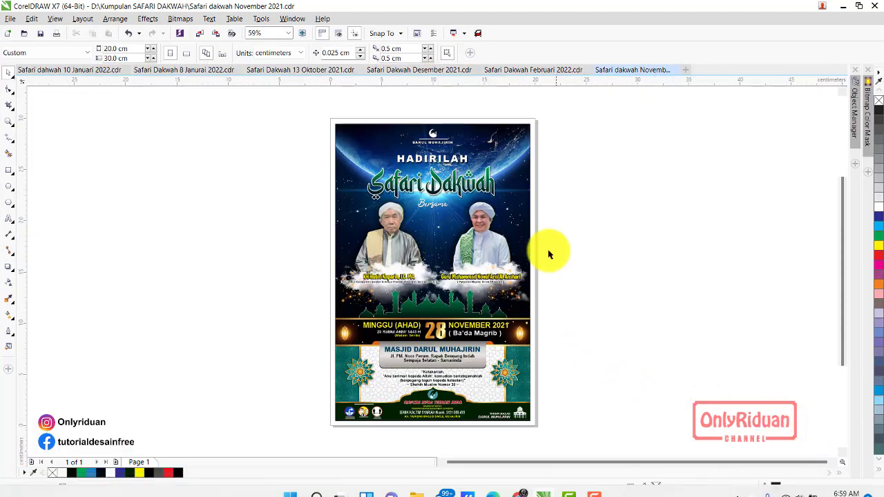
left_click(685, 70)
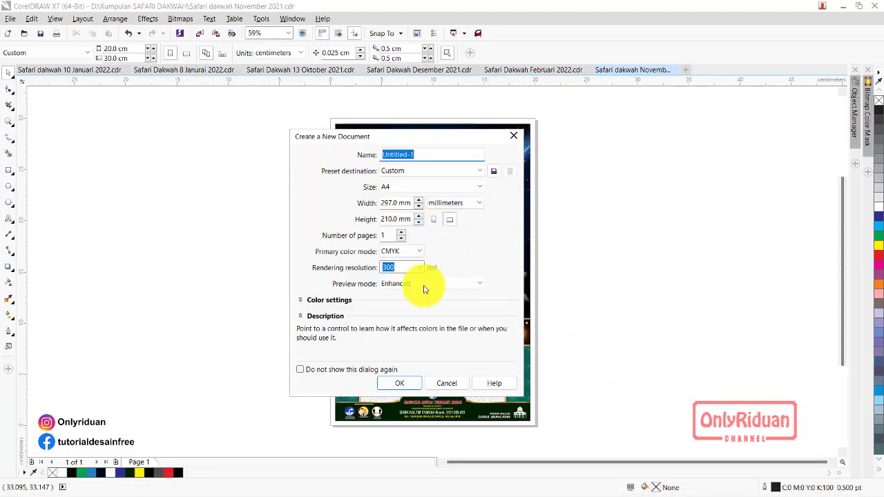
left_click(398, 383)
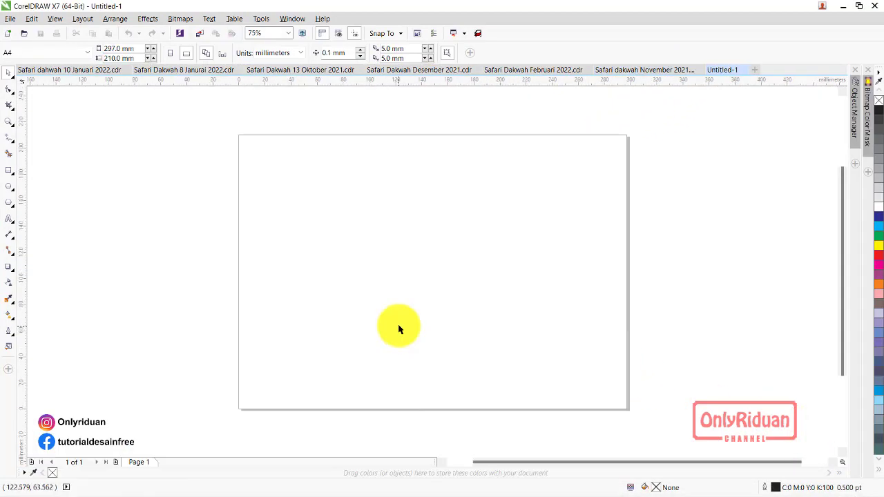
Import WhatsApp Image 2022-02-17 at 22.31.31 and place it near the page's top left
left_click(11, 18)
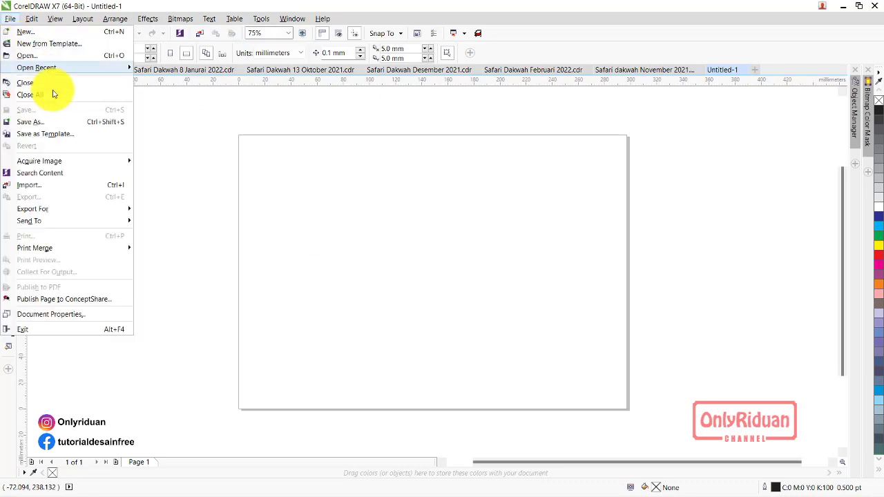
left_click(40, 187)
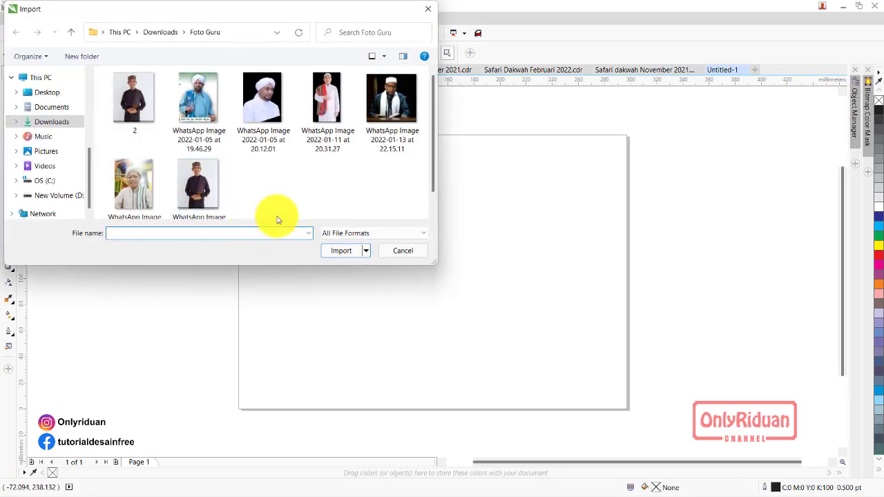
scroll(277, 165, "down", 1)
left_click(198, 166)
left_click(329, 252)
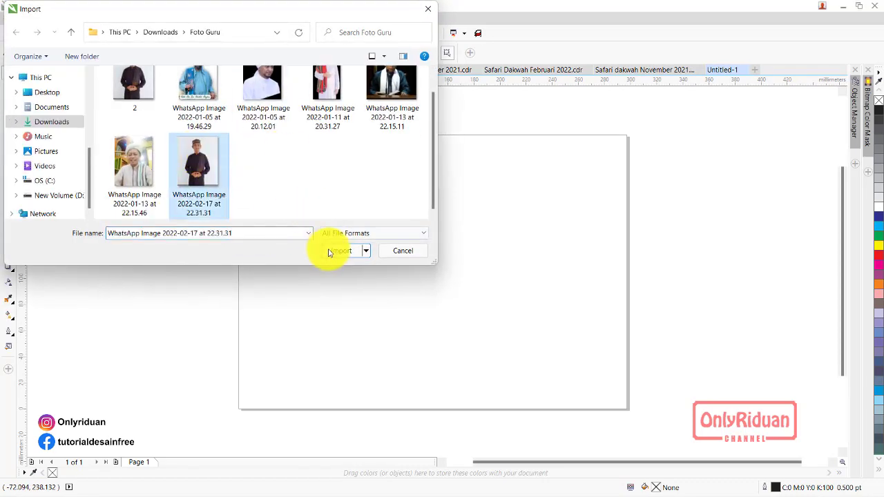
left_click(269, 181)
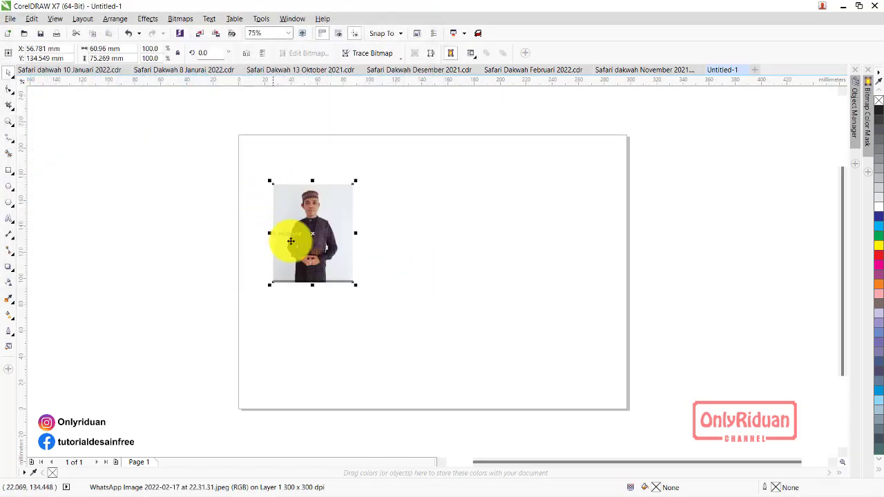
Import the enlarged photo 2, place it right of the original, and zoom to compare
left_click(9, 19)
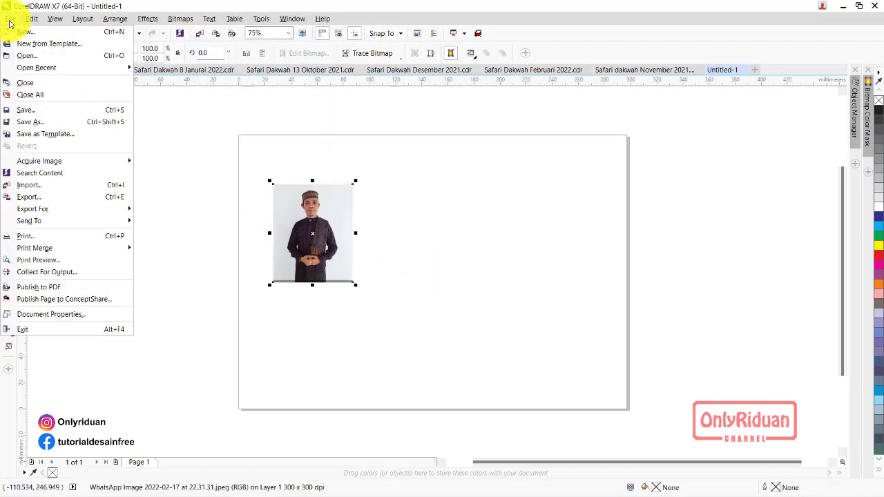
left_click(31, 186)
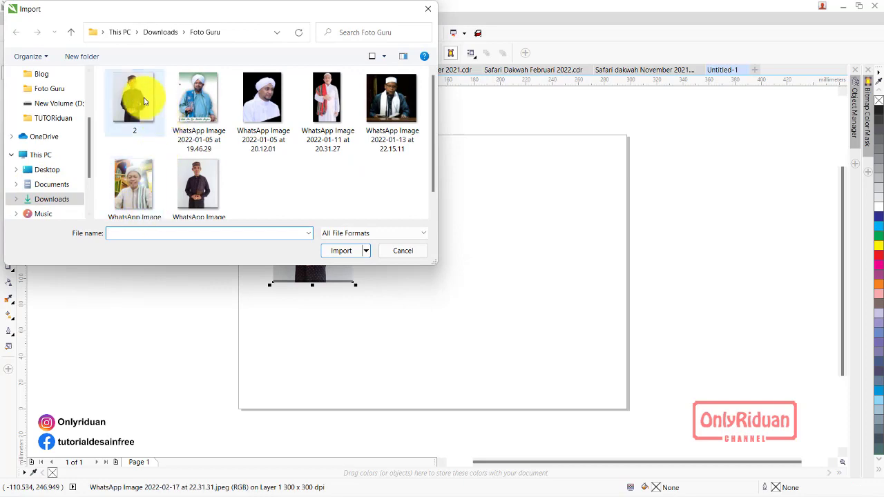
left_click(145, 101)
left_click(339, 250)
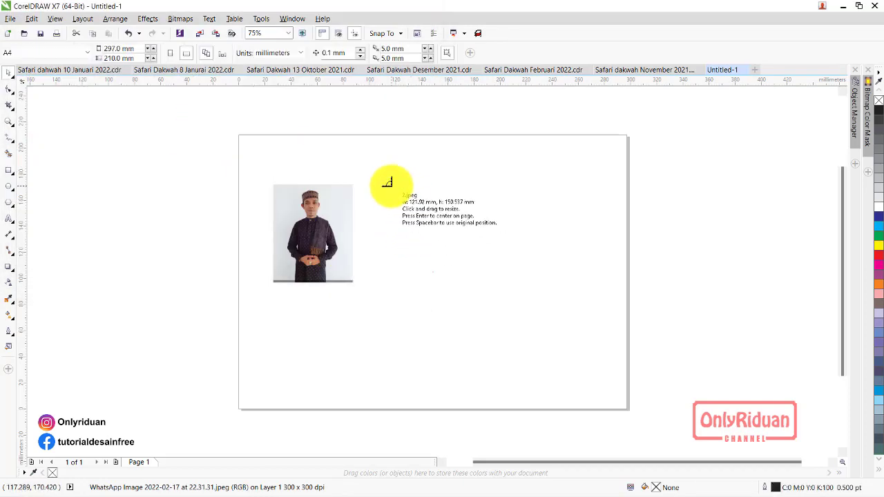
left_click(388, 183)
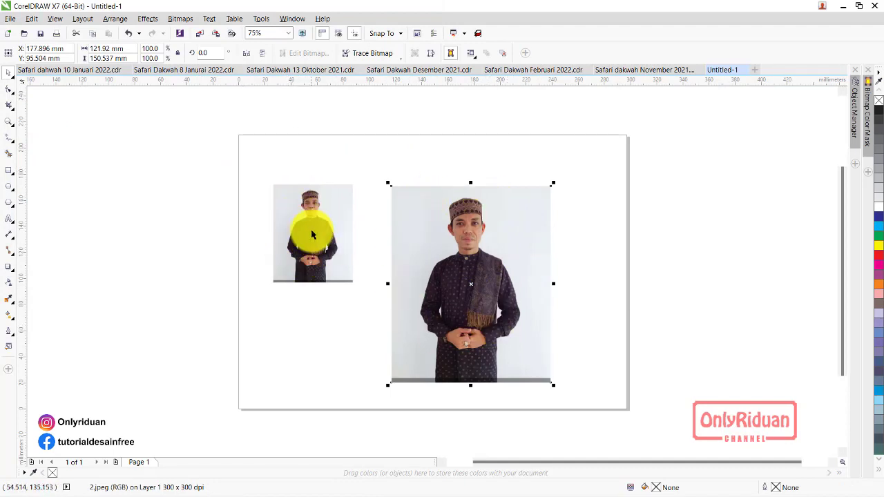
scroll(377, 235, "up", 1)
scroll(377, 235, "up", 1)
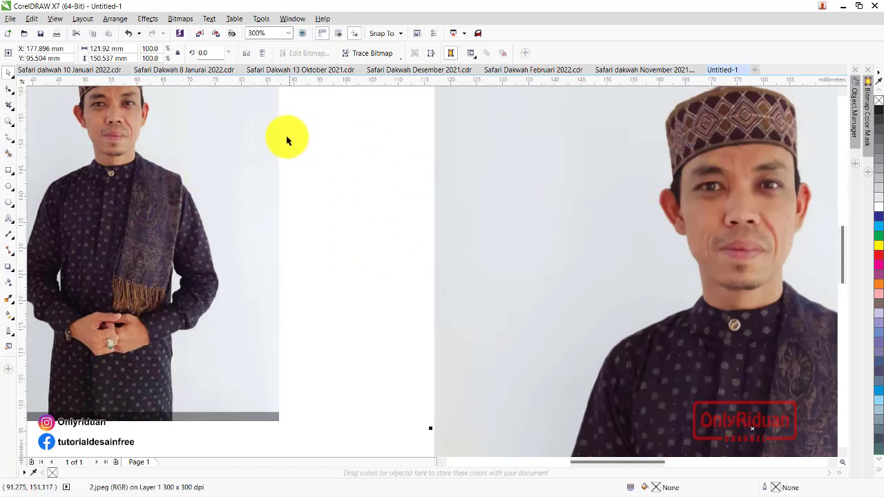
scroll(351, 166, "down", 2)
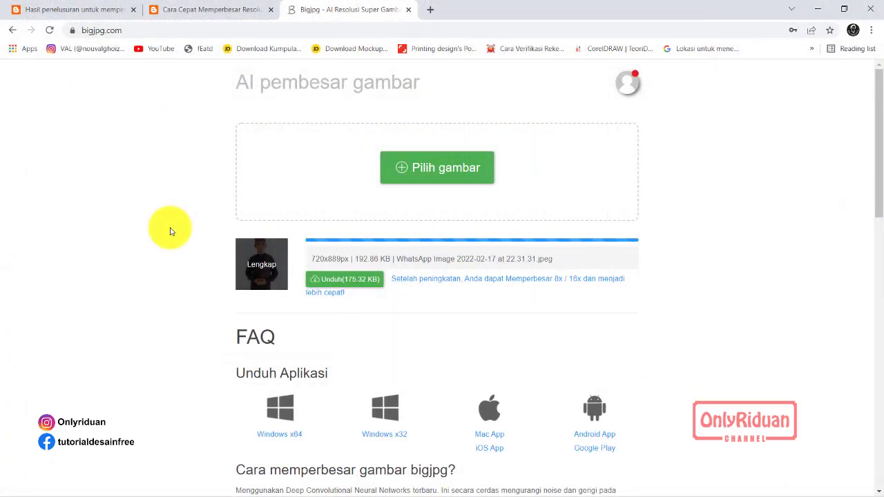
Open the Bigjpg account panel and view the harga pricing plans
left_click(630, 83)
left_click(356, 104)
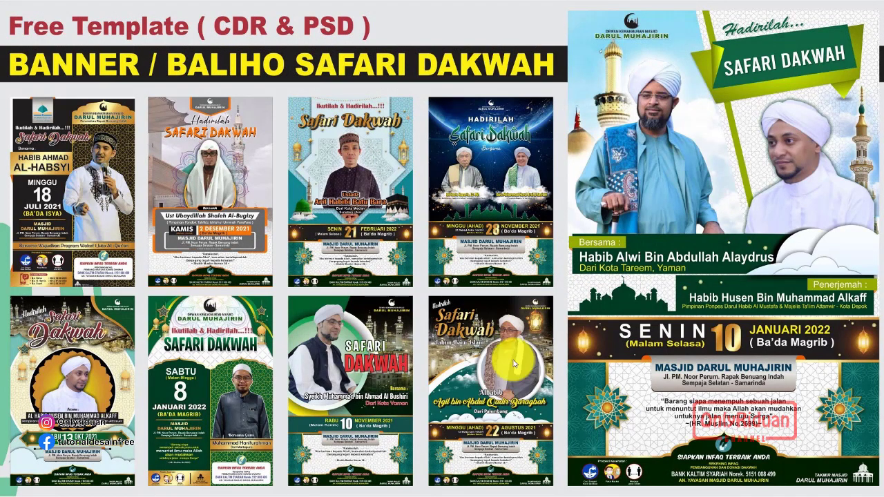
mouse_move(544, 484)
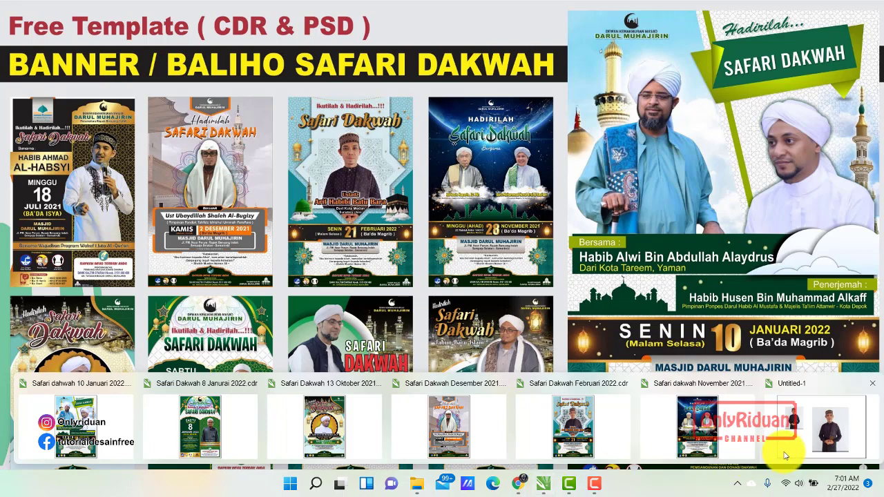
Return to Untitled-1, zoom onto the man's head and shoulders, and show the curve tools
left_click(805, 435)
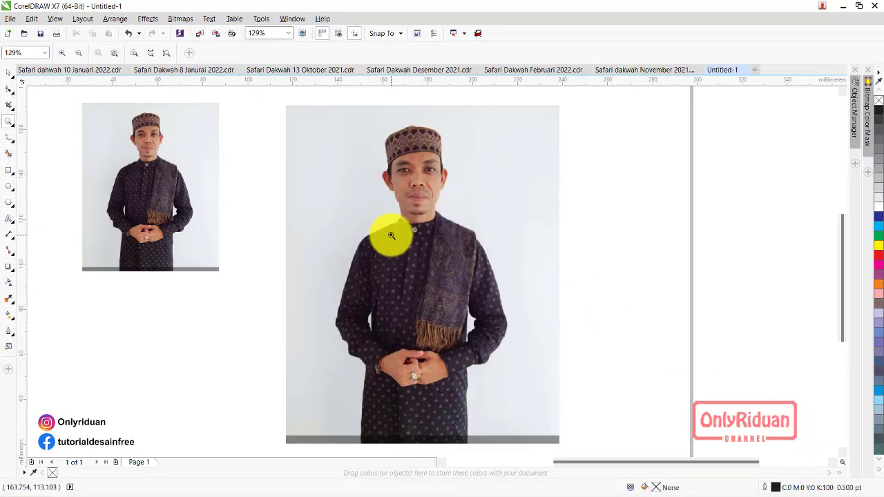
left_click_drag(345, 99, 479, 238)
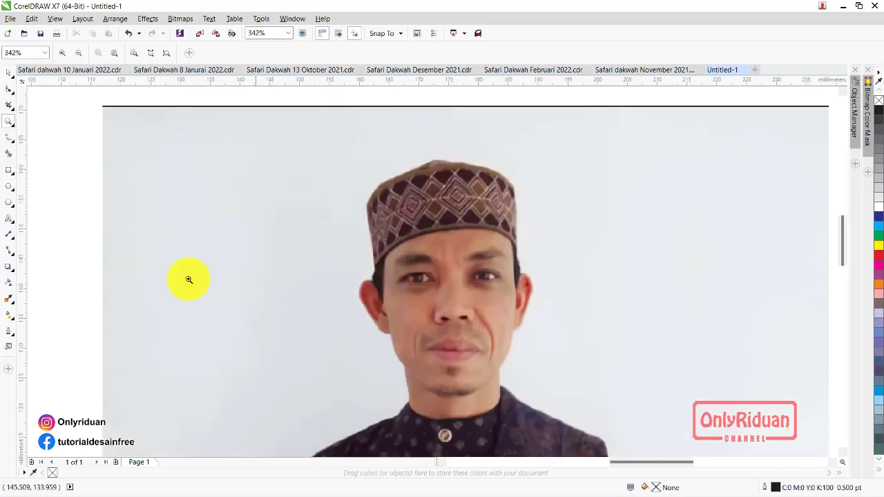
left_click_drag(843, 223, 844, 239)
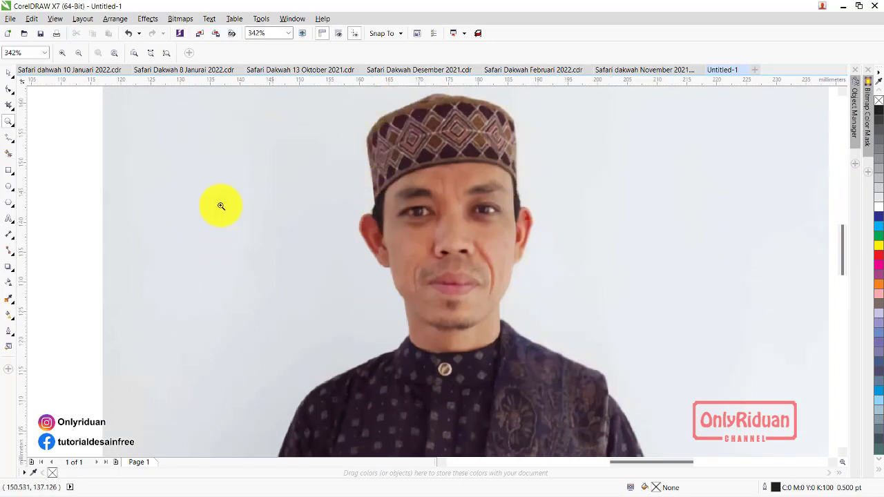
left_click(9, 137)
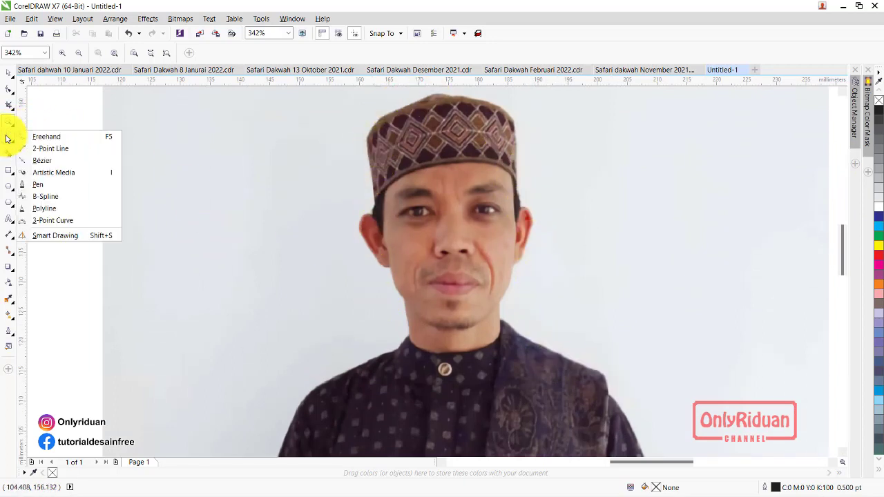
Trace a Pen-tool curve from the man's collar up his neck and jawline to below the ear
left_click(49, 188)
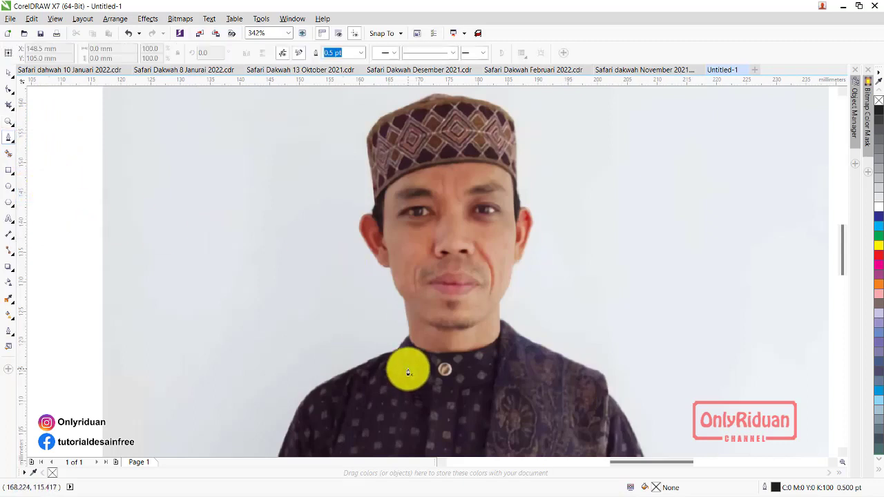
scroll(402, 354, "up", 2)
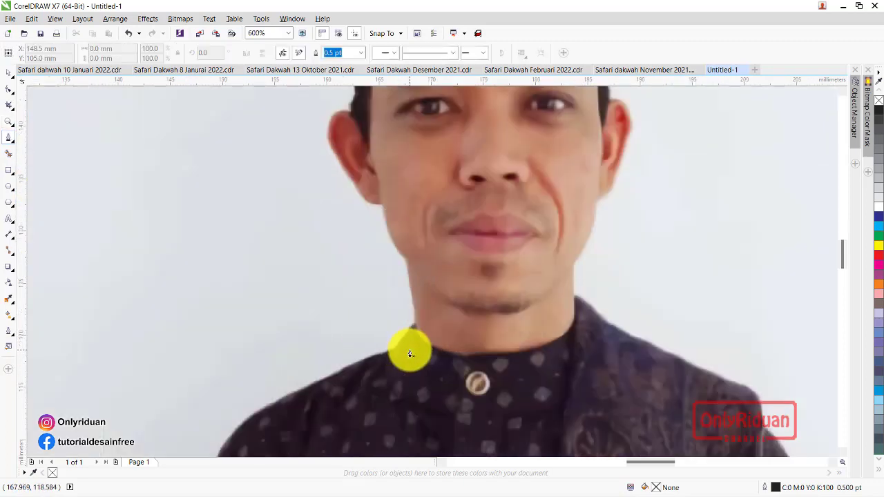
left_click(403, 343)
left_click(423, 316)
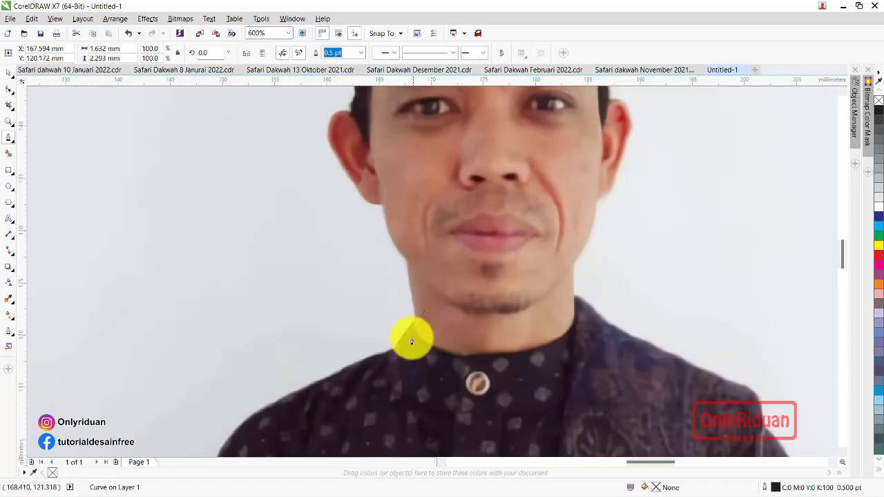
key("alt")
left_click(409, 266)
left_click(407, 261)
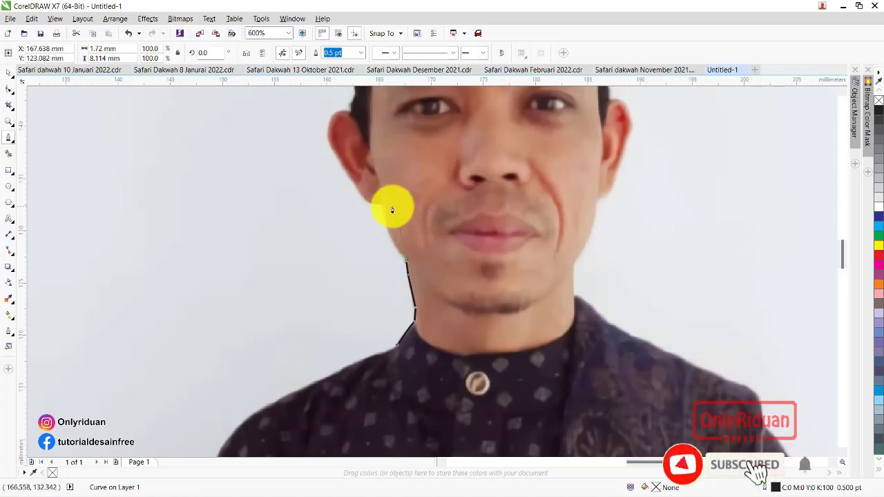
left_click_drag(381, 218, 376, 167)
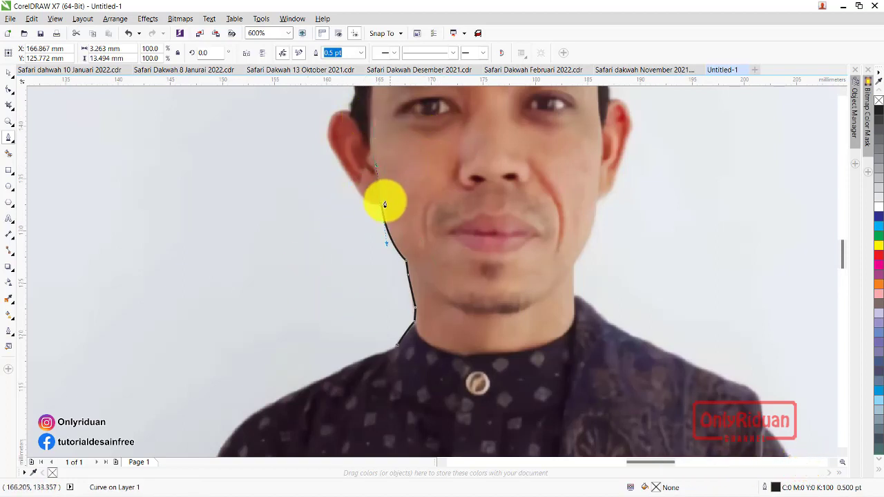
key("alt")
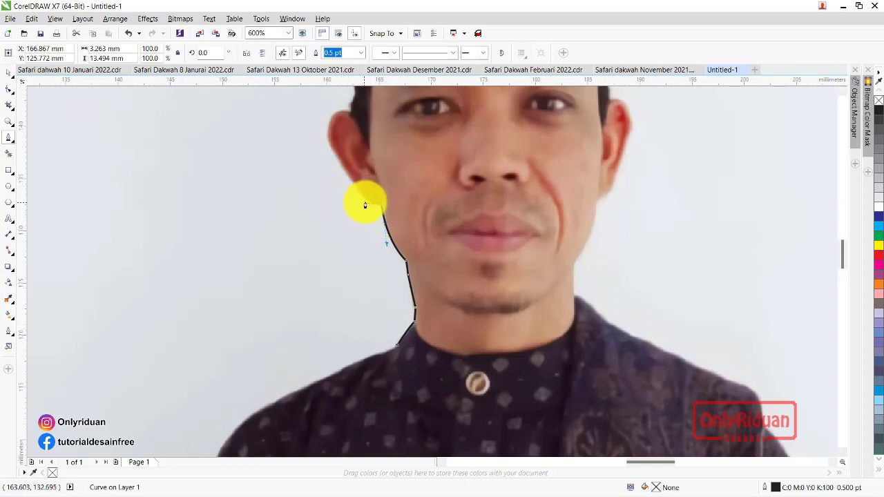
scroll(367, 203, "up", 1)
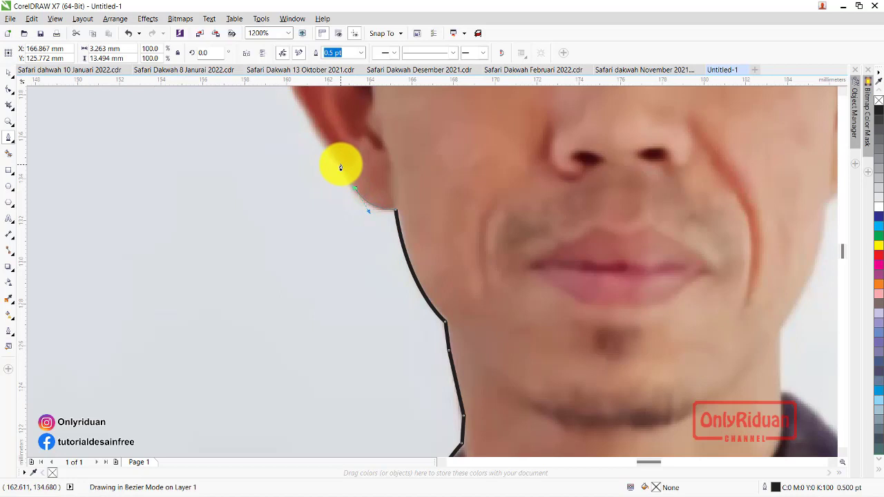
Trace the outline from the jaw up to the ear's base and curve it around the ear
left_click_drag(341, 167, 341, 167)
left_click(319, 134)
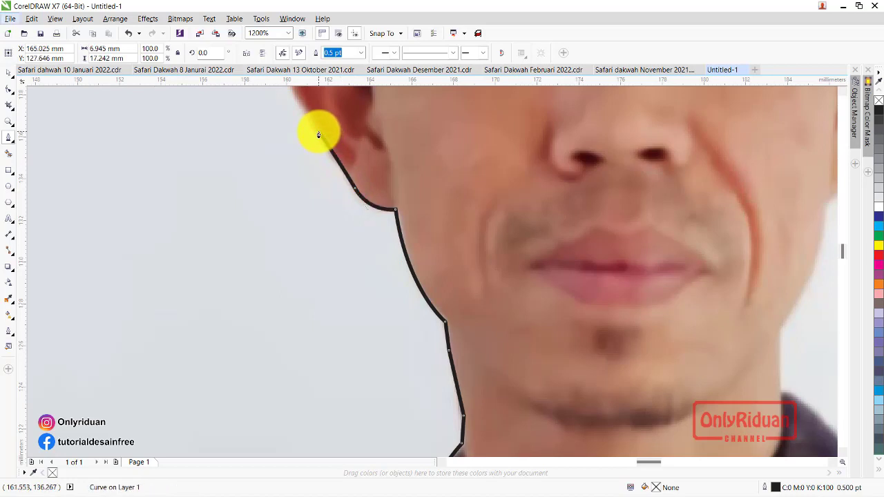
scroll(319, 135, "up", 1)
scroll(324, 172, "up", 1)
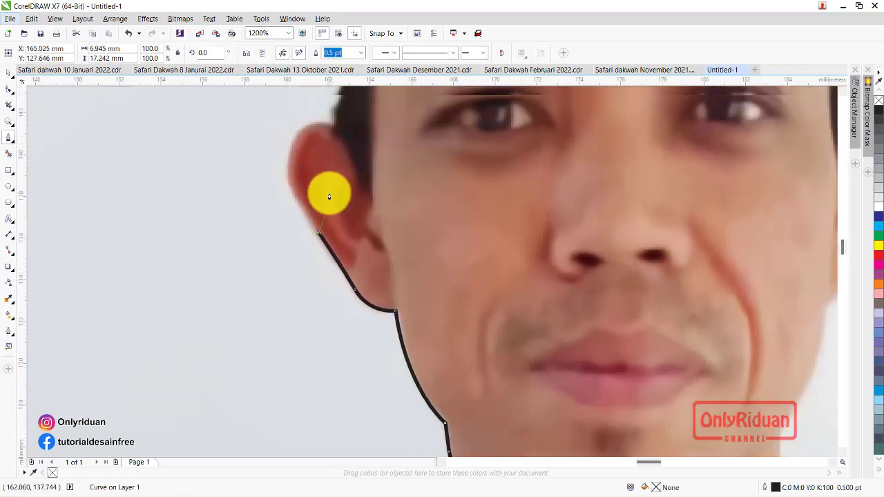
scroll(327, 191, "up", 1)
scroll(330, 211, "up", 1)
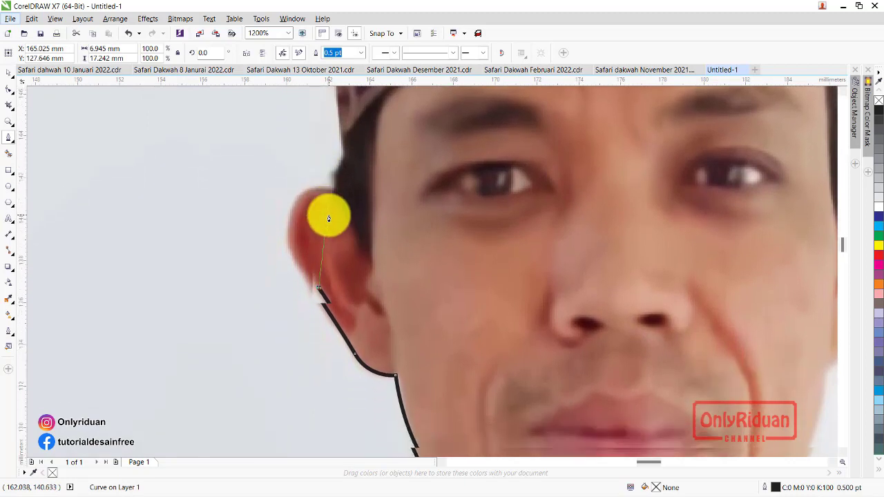
scroll(329, 220, "down", 1)
scroll(323, 235, "up", 1)
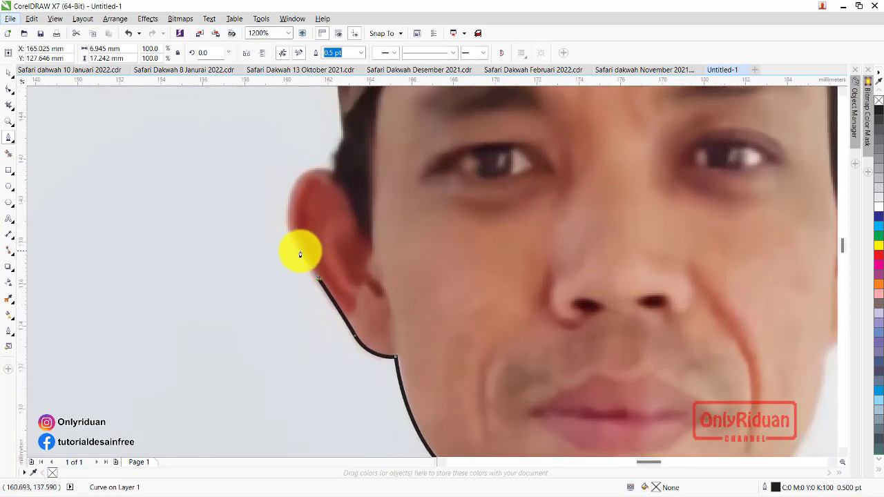
left_click(296, 243)
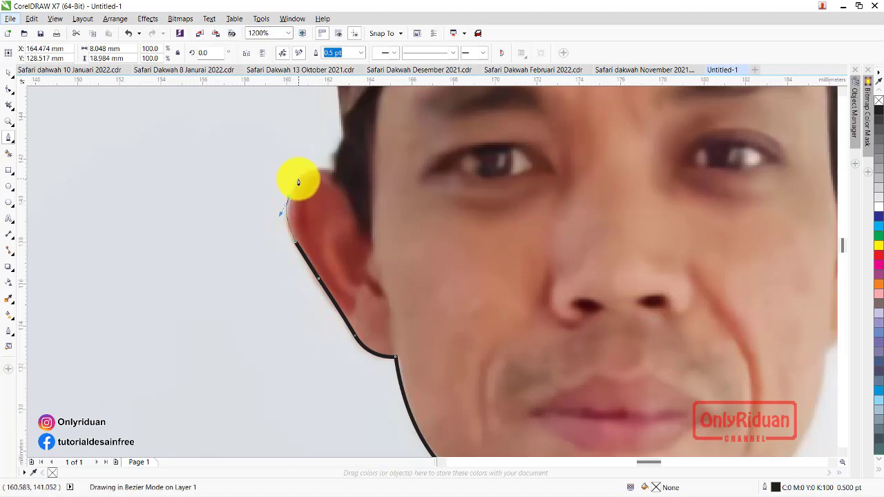
mouse_move(298, 182)
left_mouse_down()
mouse_move(361, 185)
mouse_move(361, 177)
left_mouse_up()
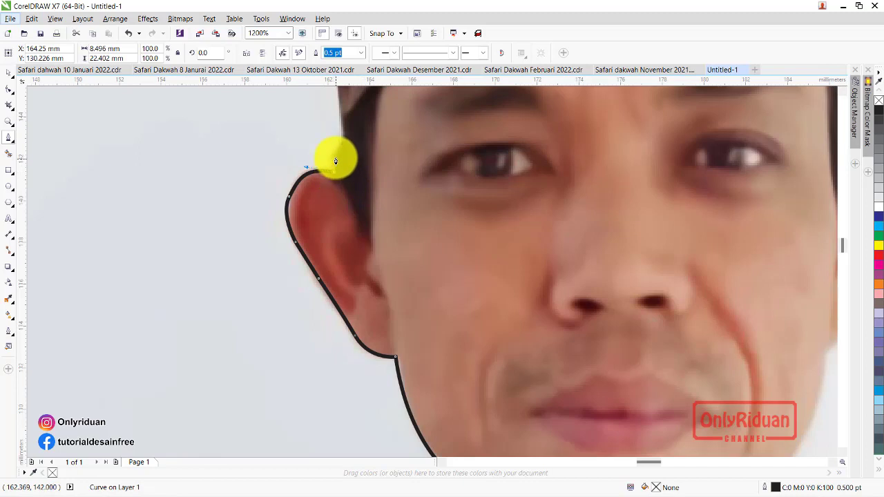
Add nodes above the ear and curve the outline up the side of the cap
left_click(344, 142)
scroll(344, 135, "up", 2)
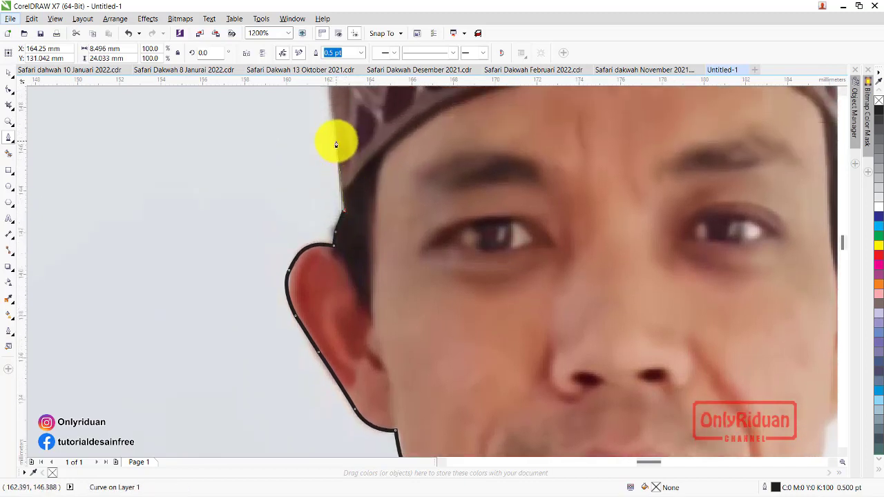
left_click(336, 142)
scroll(337, 148, "up", 3)
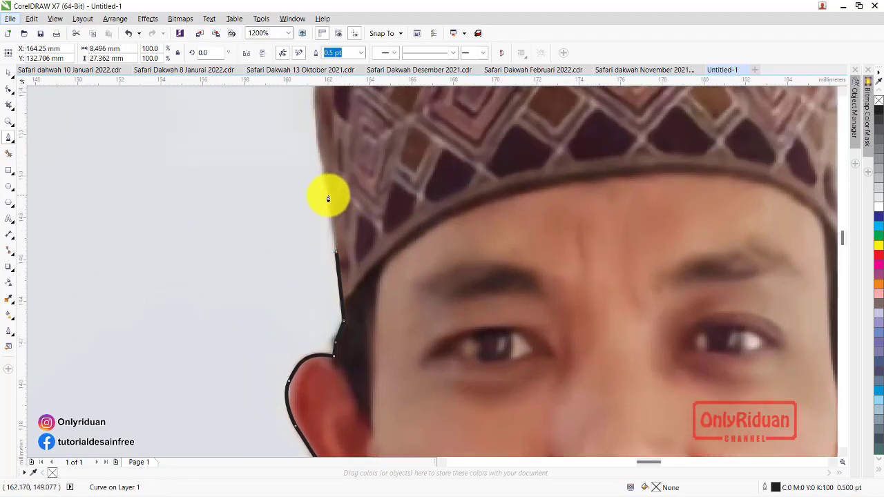
left_click(329, 196)
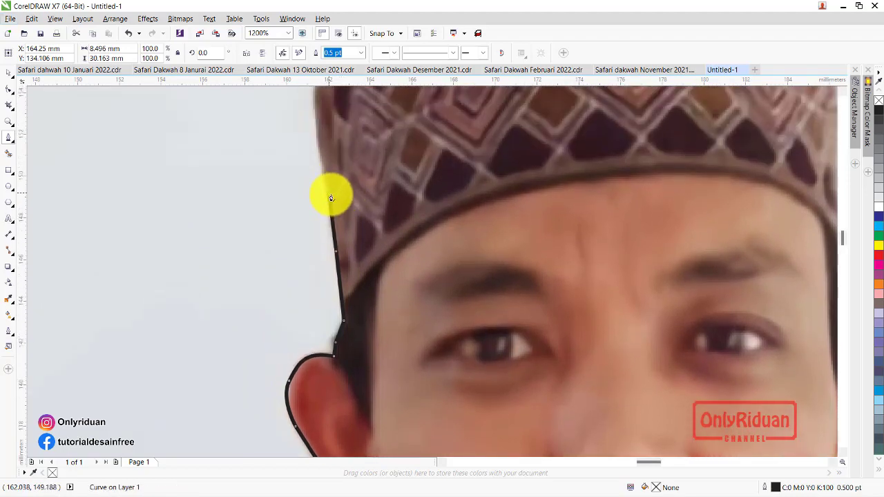
scroll(335, 199, "up", 2)
scroll(336, 204, "up", 1)
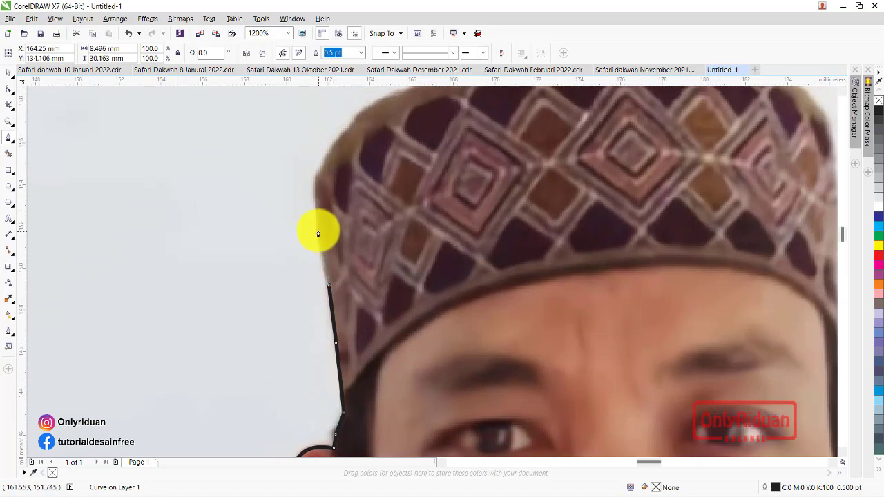
left_click_drag(318, 234, 312, 198)
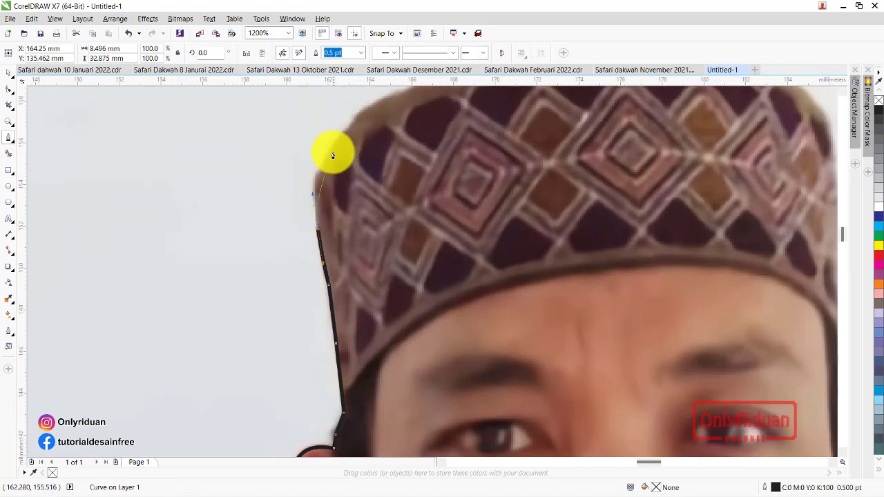
left_click_drag(330, 146, 351, 122)
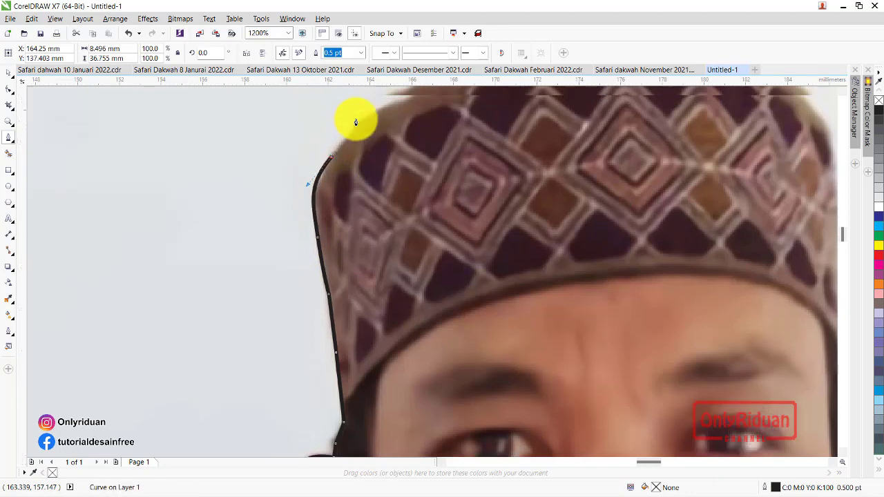
Curve the outline across the cap's crown, using Alt to reshape the last node
scroll(360, 138, "up", 3)
left_click_drag(418, 168, 482, 144)
left_click(484, 142)
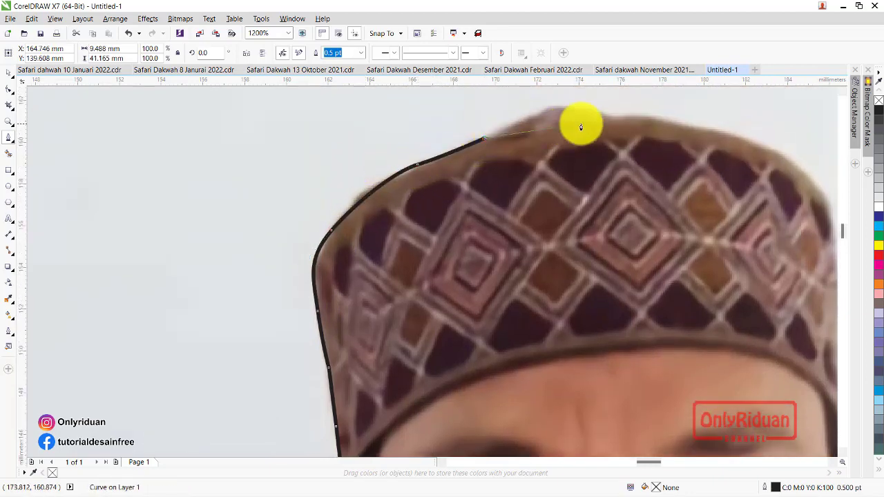
left_click_drag(605, 118, 672, 133)
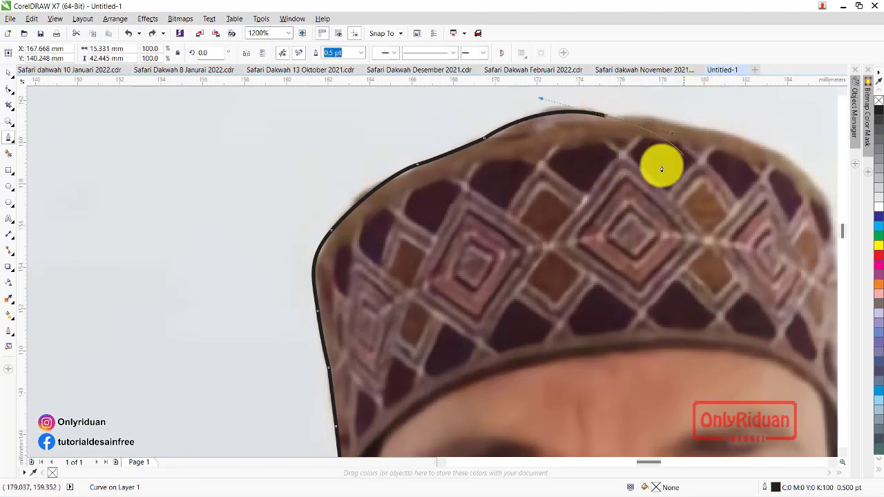
key("alt")
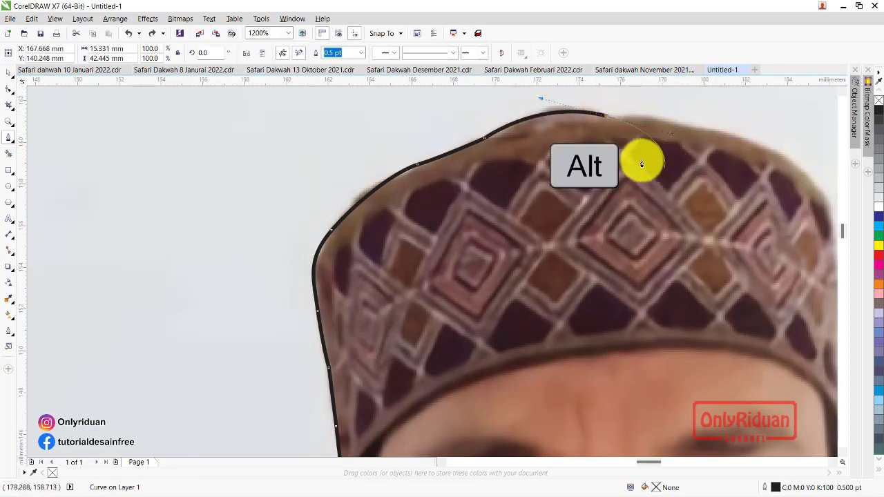
left_click_drag(607, 122, 719, 137)
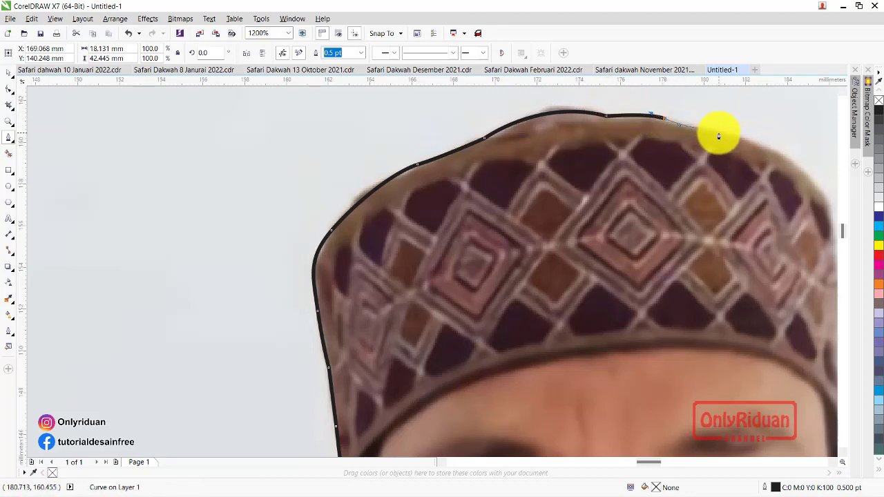
left_click(718, 137)
Trace the outline down the cap's right side, cancelling a stray preview segment
scroll(720, 136, "right", 5)
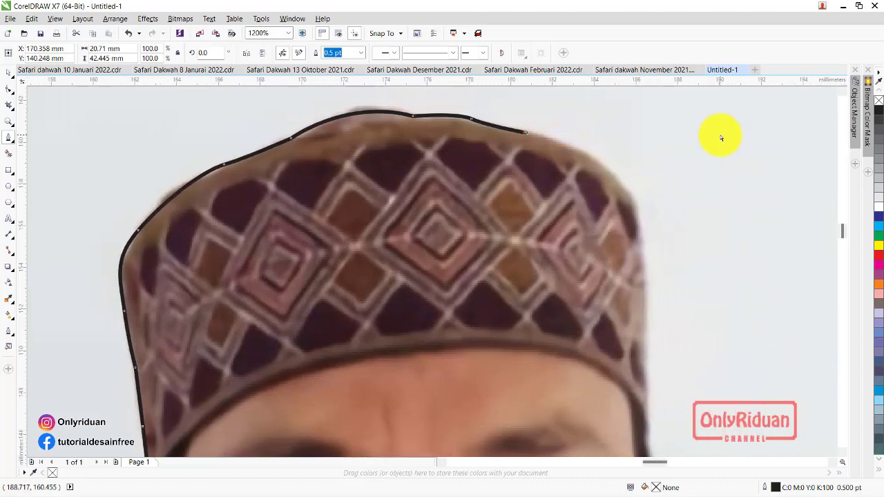
scroll(720, 136, "left", 1)
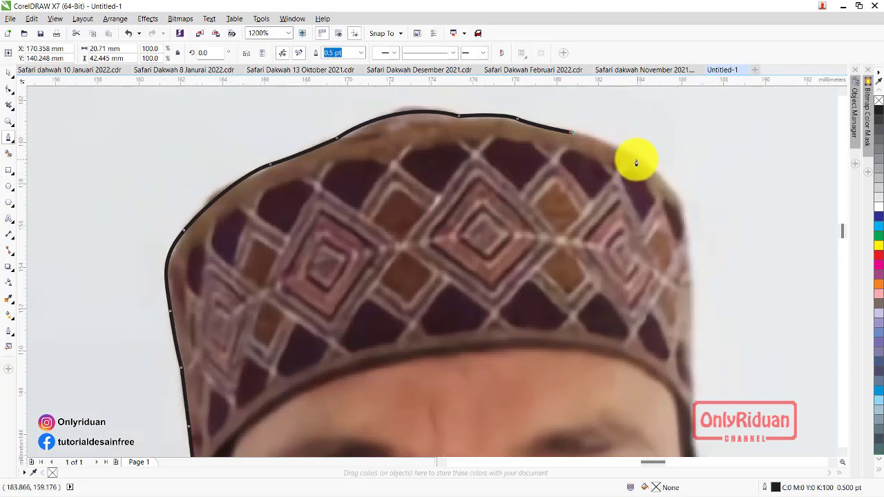
left_click(652, 168)
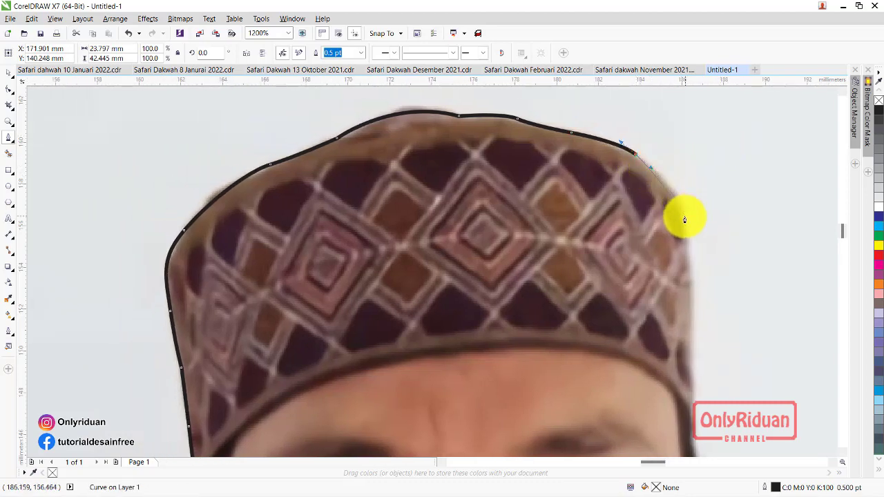
left_click_drag(687, 247, 688, 242)
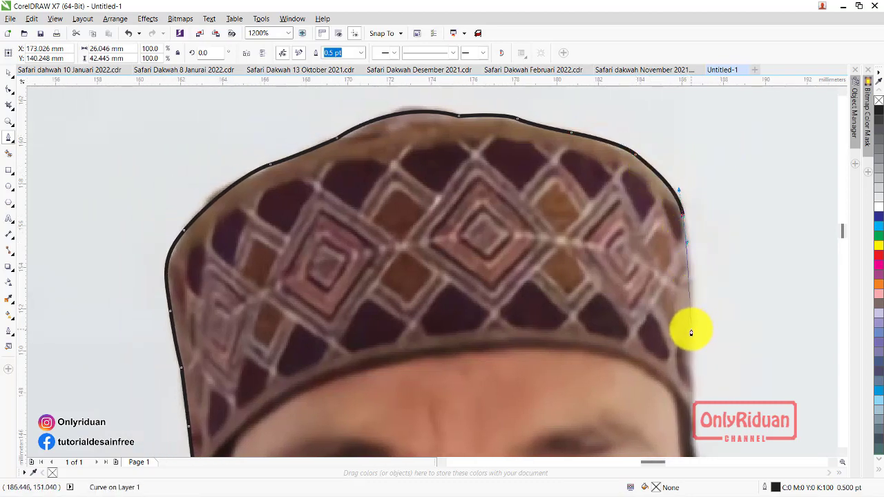
left_click(691, 332)
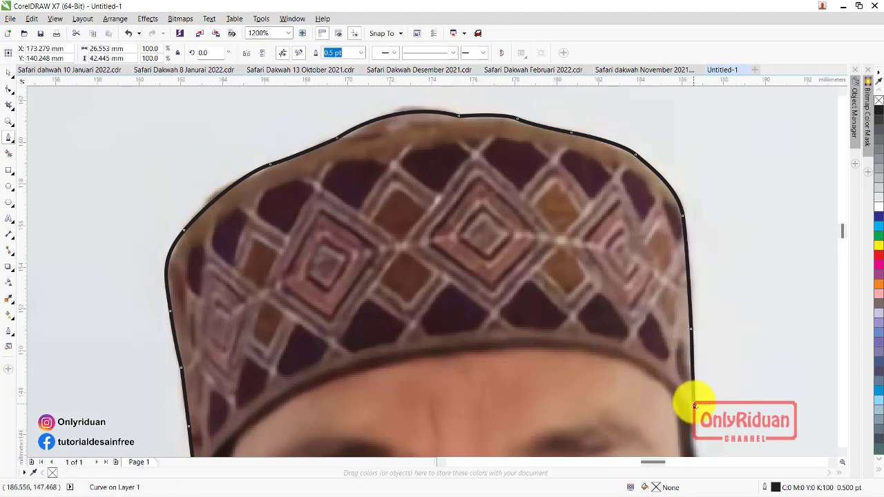
scroll(677, 360, "down", 3)
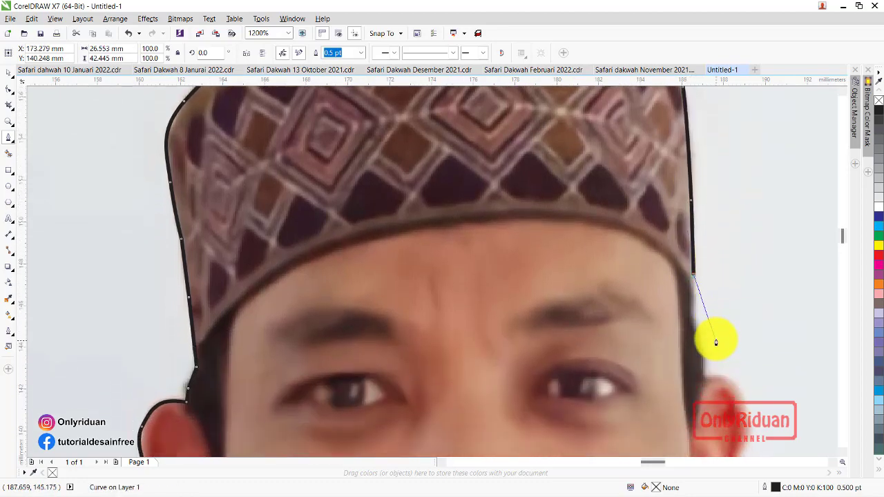
scroll(716, 342, "down", 1)
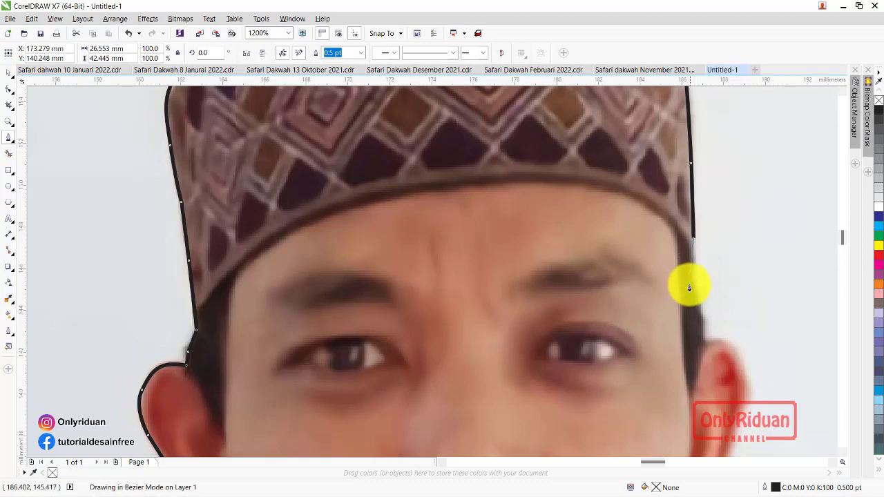
key("space")
left_click(688, 277)
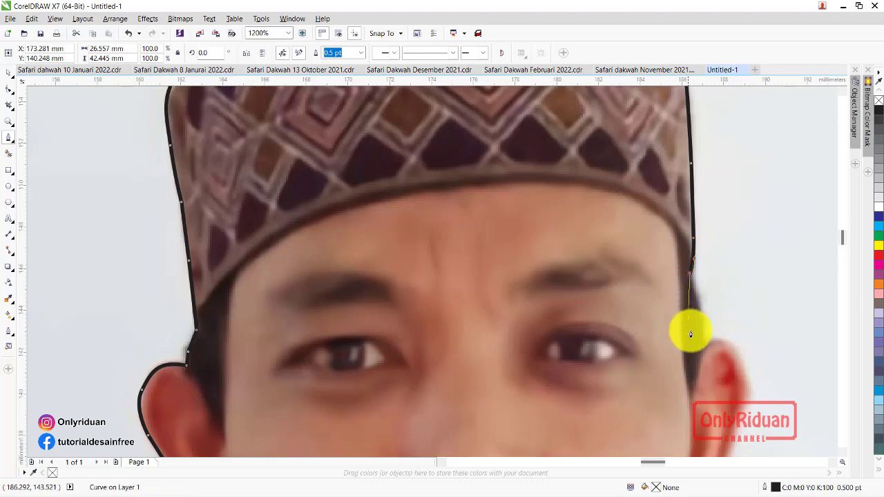
left_click_drag(702, 343, 701, 378)
Curve the outline over the second ear with a sharp corner and down toward the jaw
scroll(701, 378, "down", 2)
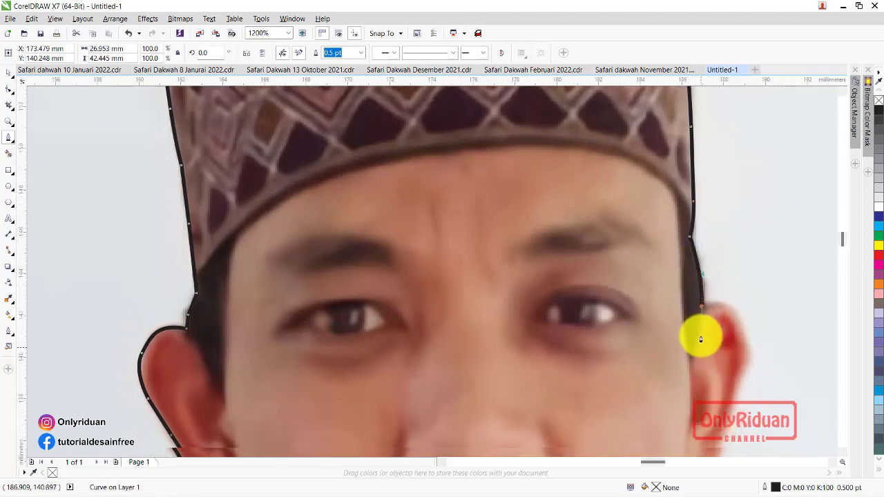
scroll(701, 340, "down", 2)
scroll(705, 316, "down", 1)
scroll(700, 310, "down", 2)
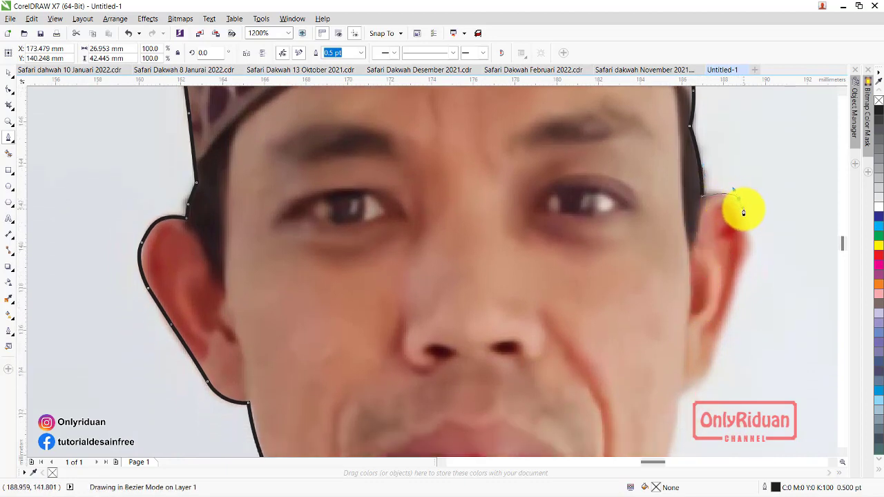
left_click_drag(744, 213, 753, 224)
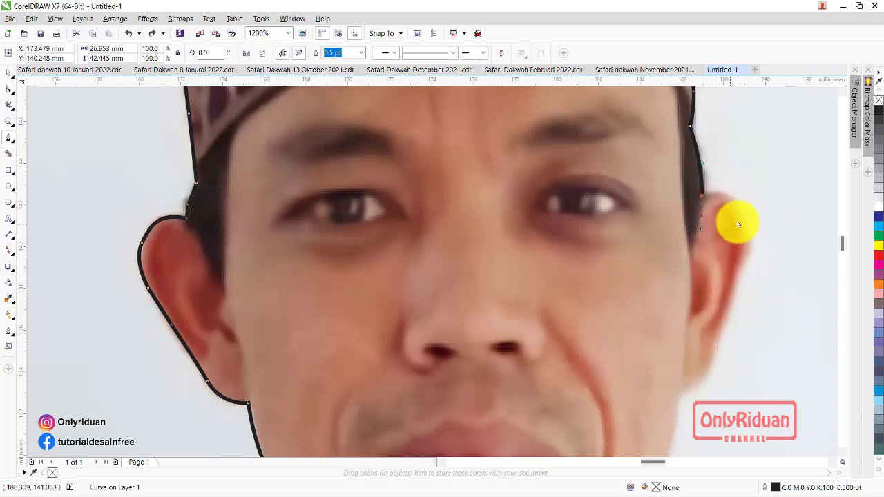
left_click(702, 199)
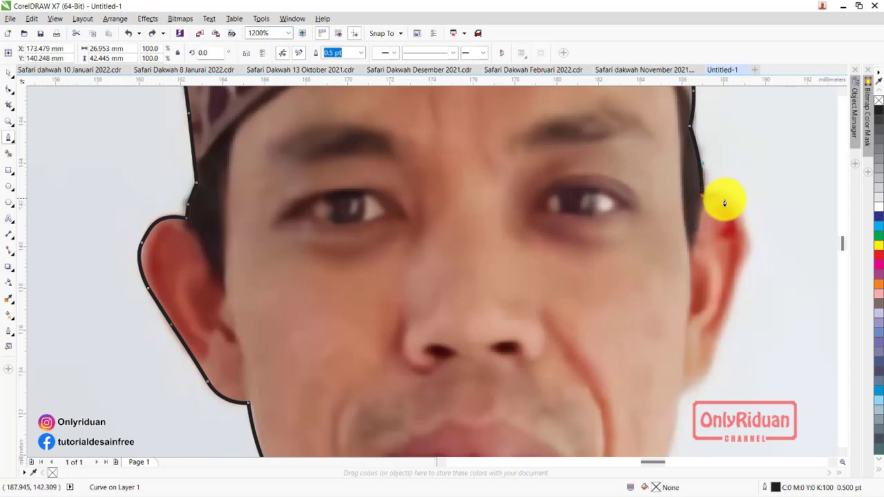
mouse_move(744, 229)
left_mouse_down()
mouse_move(747, 275)
mouse_move(726, 281)
mouse_move(737, 286)
left_mouse_up()
left_click(745, 229)
left_click_drag(717, 339, 712, 341)
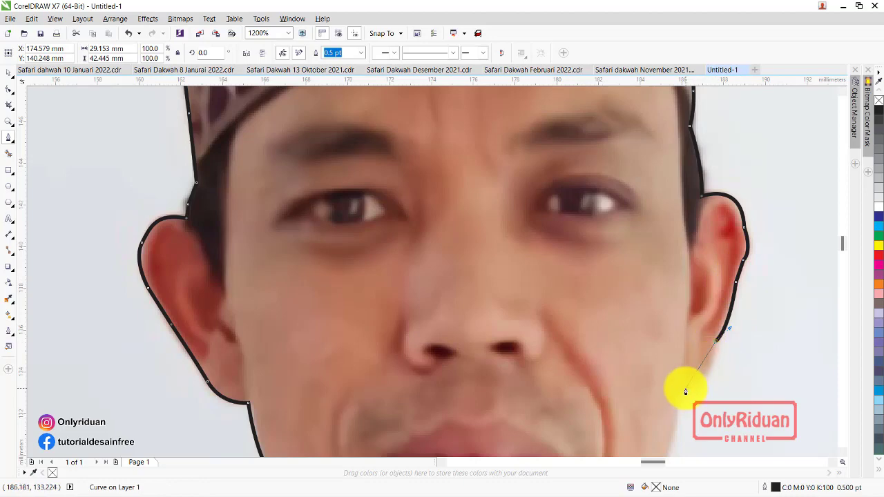
left_click_drag(682, 387, 648, 392)
Add nodes down the side of the neck and below it
scroll(687, 279, "down", 3)
scroll(690, 267, "down", 2)
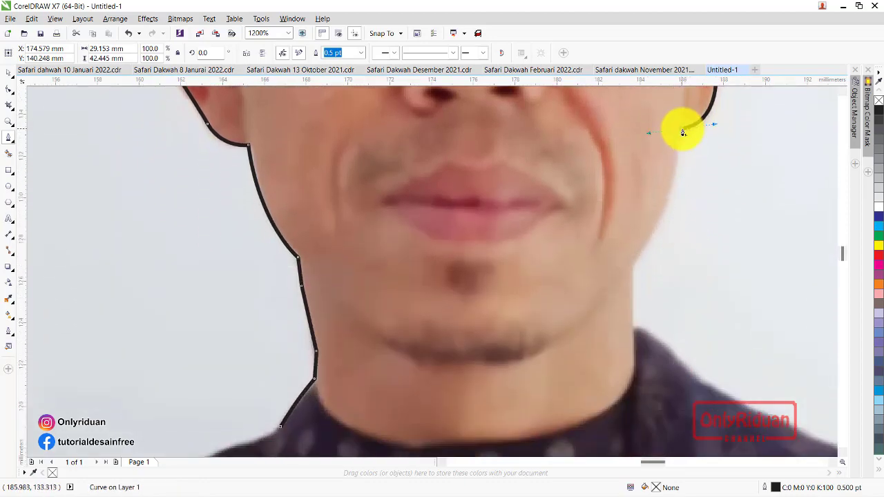
left_click(632, 262)
scroll(632, 228, "down", 1)
left_click(633, 261)
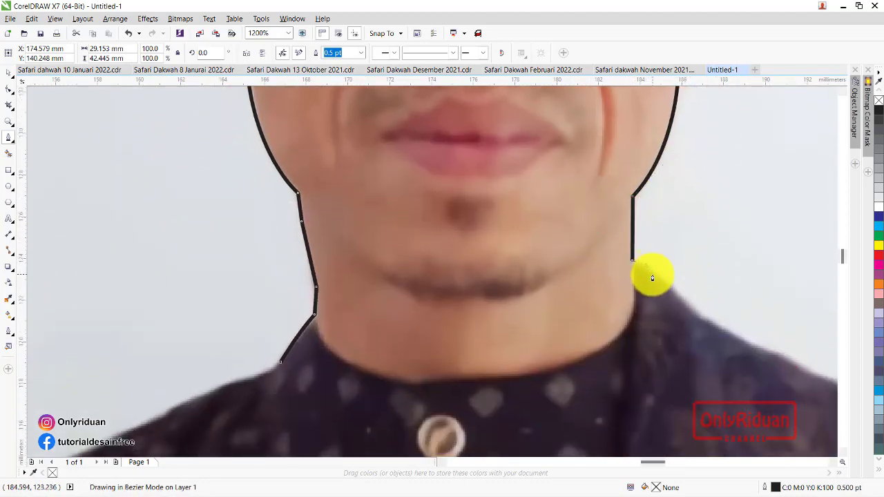
left_click(688, 301)
scroll(671, 276, "down", 1)
scroll(622, 313, "down", 1)
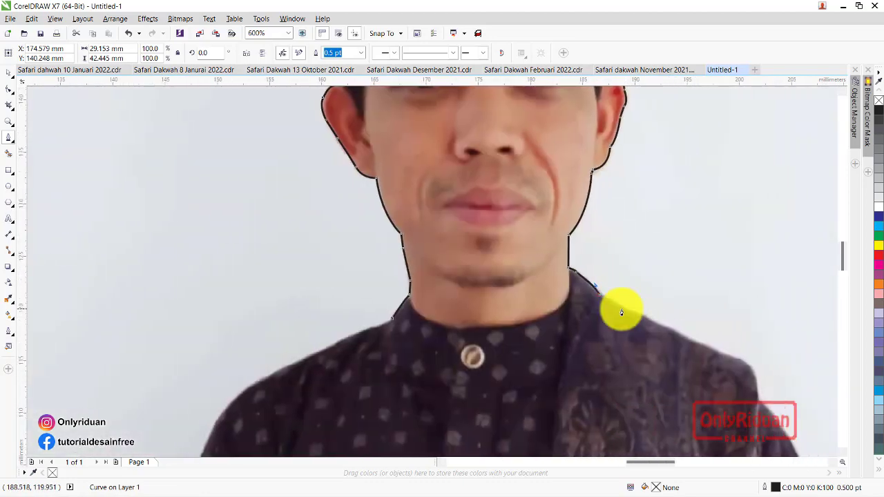
Place nodes out along the shoulder edge
left_click(655, 322)
left_click(679, 336)
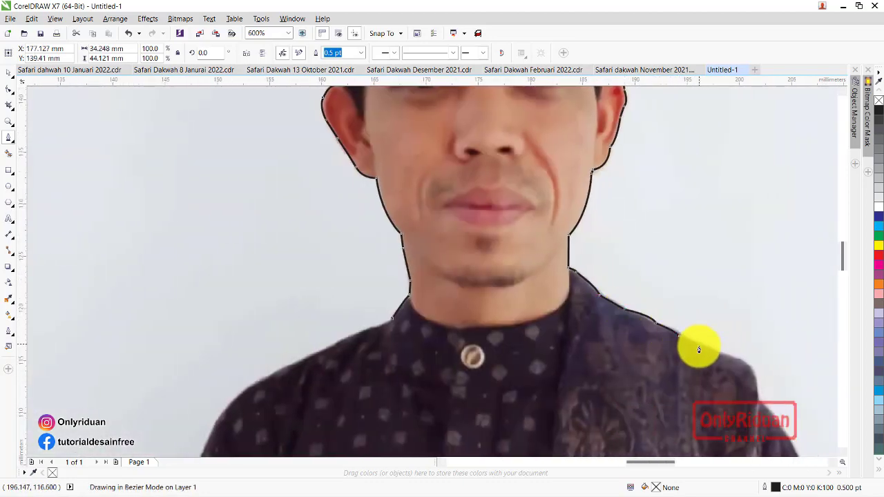
left_click(720, 352)
left_click_drag(757, 395, 760, 435)
scroll(774, 387, "down", 1)
scroll(774, 277, "down", 2)
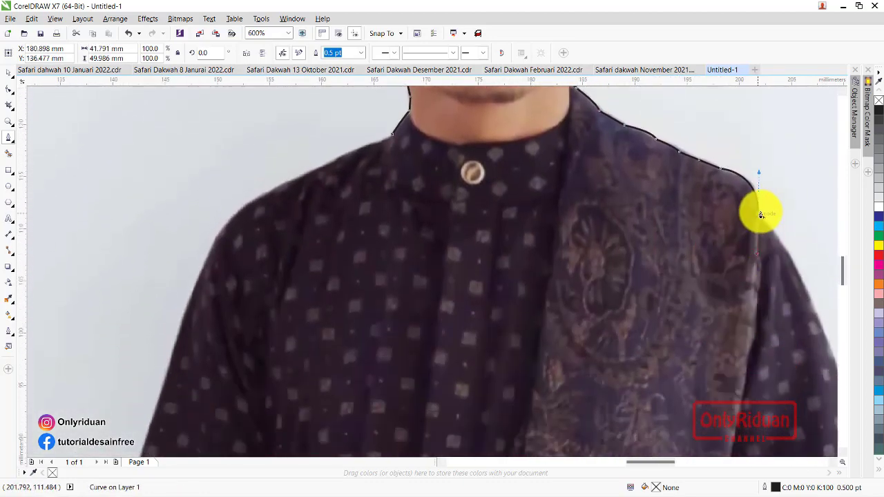
Trace the outline down the upper arm and around the sleeve's elbow
left_click(825, 332)
scroll(737, 351, "right", 1)
scroll(767, 325, "down", 2)
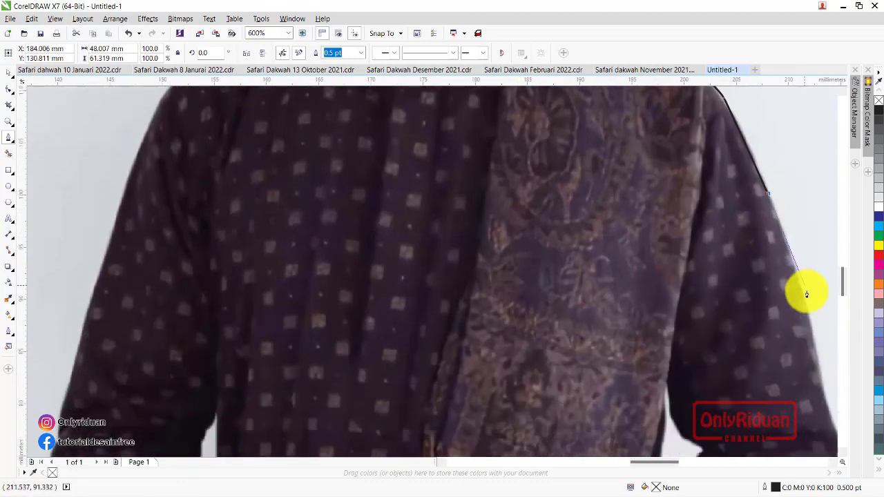
left_click_drag(805, 302, 813, 338)
scroll(816, 384, "right", 1)
scroll(726, 366, "right", 1)
scroll(691, 317, "down", 2)
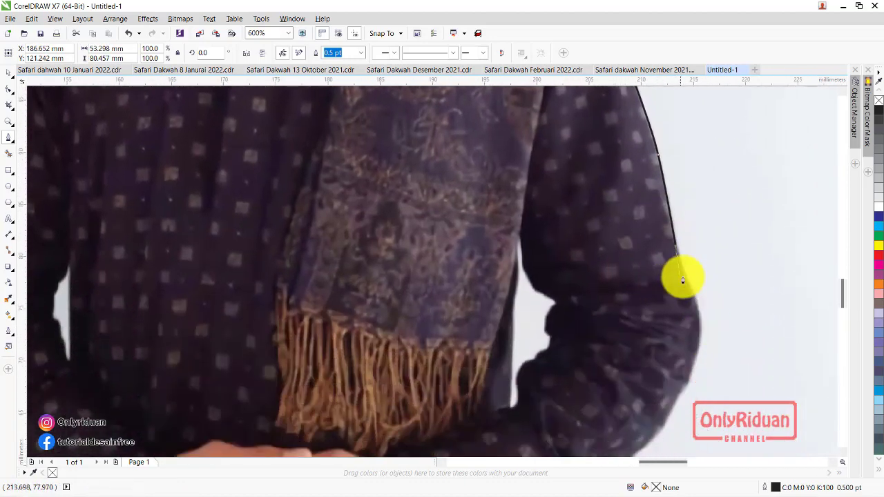
left_click(686, 279)
scroll(687, 360, "down", 1)
scroll(691, 297, "down", 1)
left_click_drag(693, 238, 684, 269)
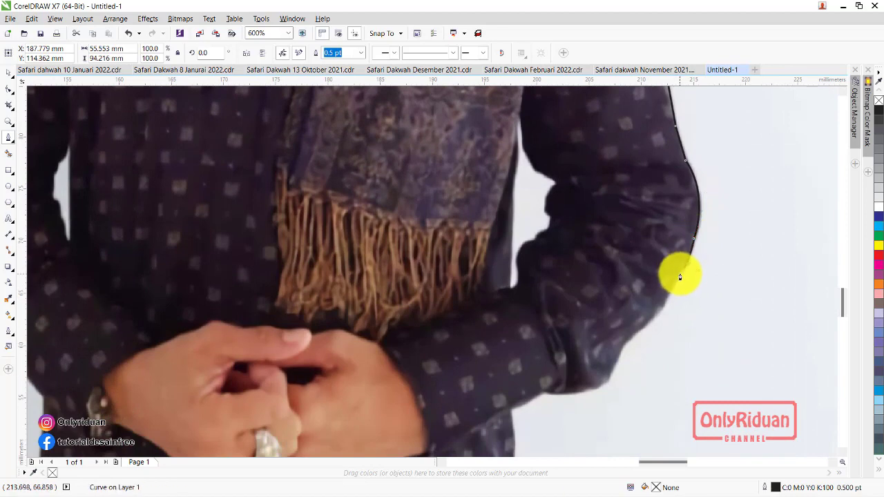
left_click_drag(638, 329, 612, 385)
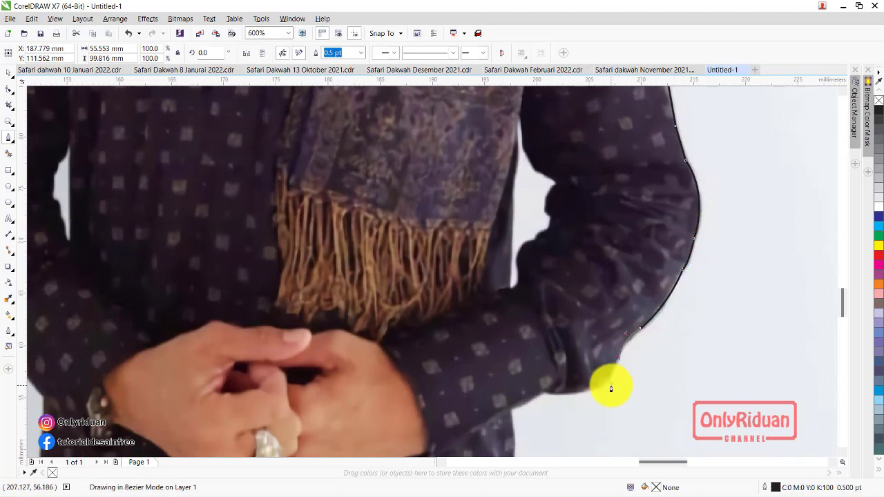
Run the outline along the sleeve's lower edge and down the shirt to the photo's bottom
left_click(581, 392)
left_click(544, 393)
scroll(549, 352, "down", 2)
scroll(560, 316, "down", 1)
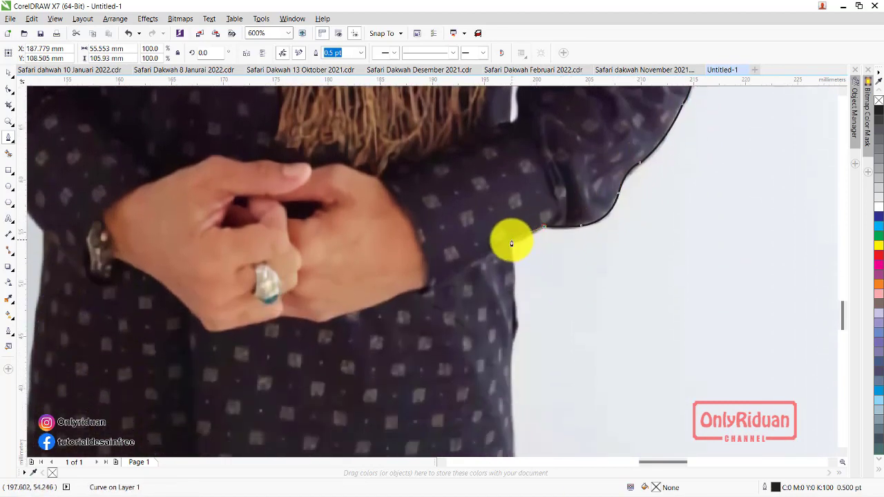
left_click(510, 241)
left_click(513, 291)
left_click(511, 325)
scroll(518, 329, "down", 1)
scroll(514, 297, "down", 1)
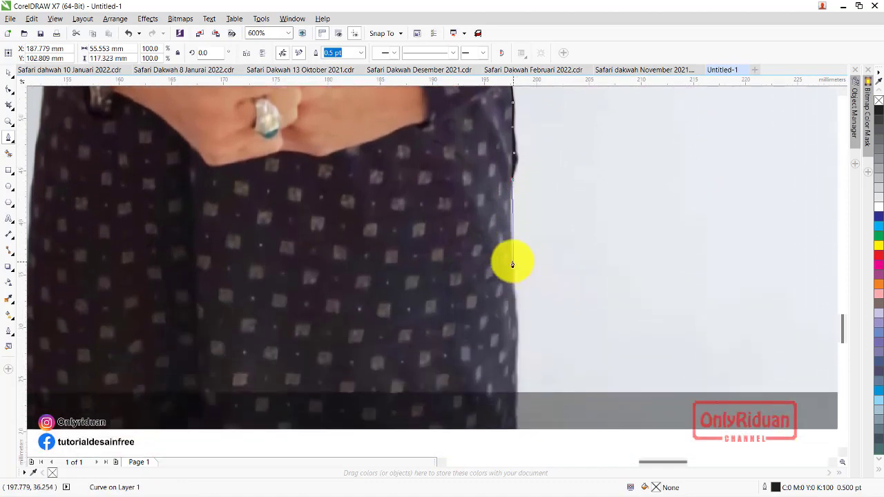
left_click(513, 292)
left_click(517, 392)
scroll(518, 393, "down", 2)
Carry the outline across the figure's bottom and up the shirt's left side to the sleeve
left_click(269, 391)
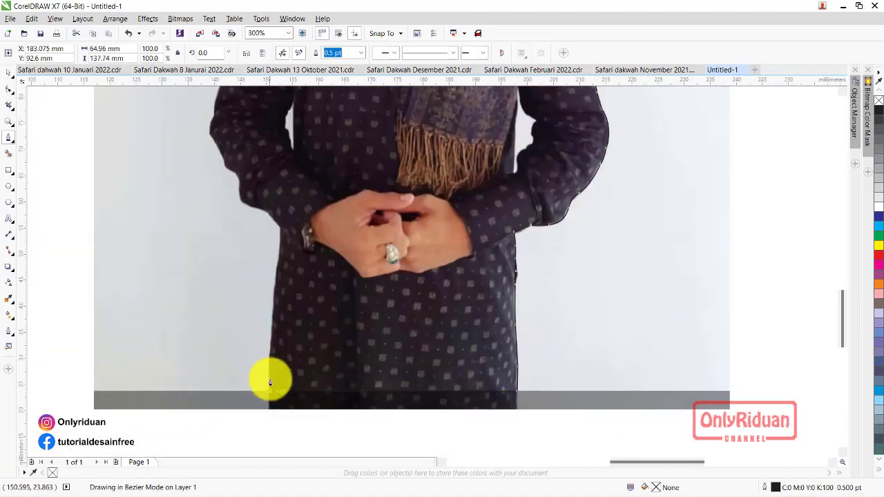
left_click(269, 355)
left_click(278, 271)
left_click(283, 230)
left_click(274, 214)
scroll(270, 212, "up", 2)
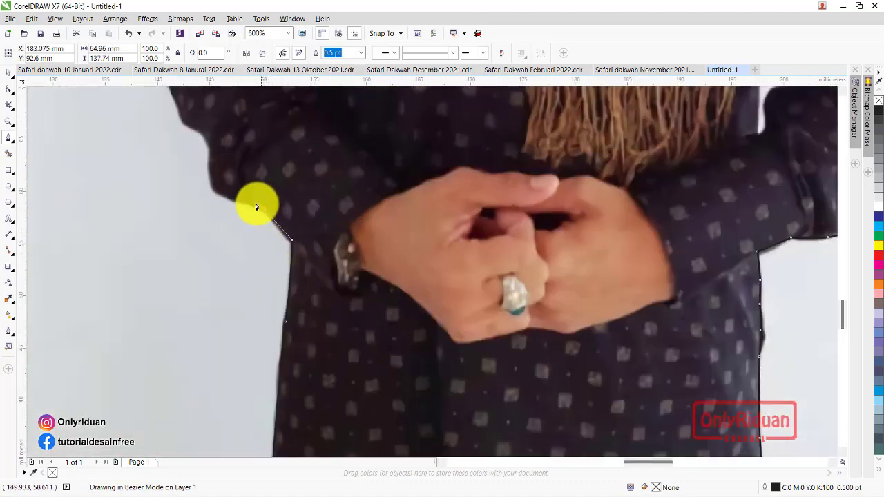
left_click_drag(211, 182, 195, 131)
scroll(181, 139, "up", 3)
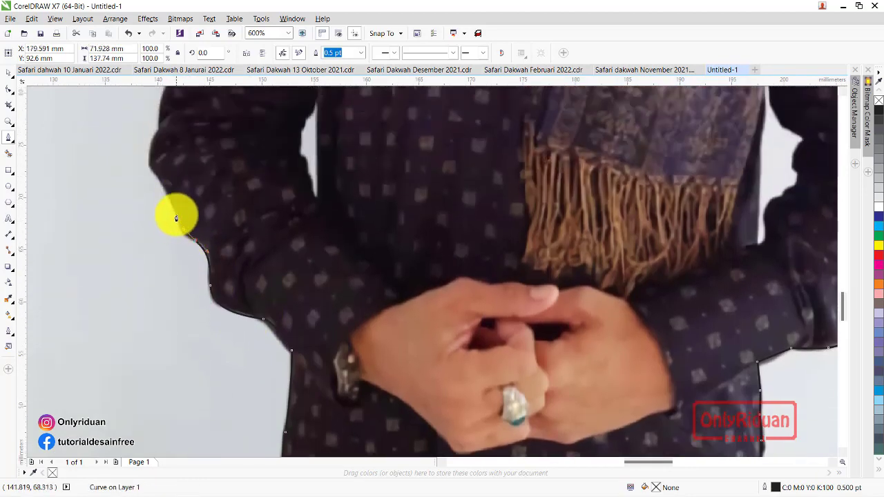
Trace up the left sleeve, around the elbow and along the shoulder to the collar
left_click(178, 214)
left_click(158, 171)
scroll(155, 201, "up", 2)
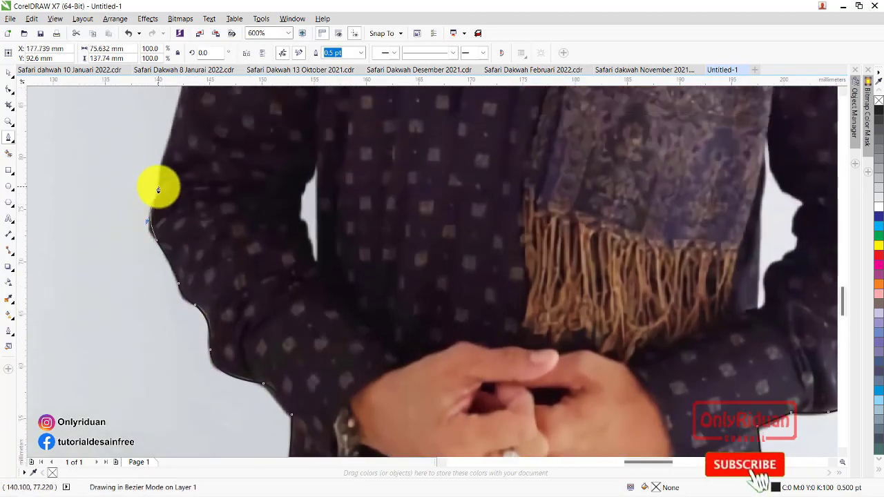
left_click_drag(158, 197, 161, 175)
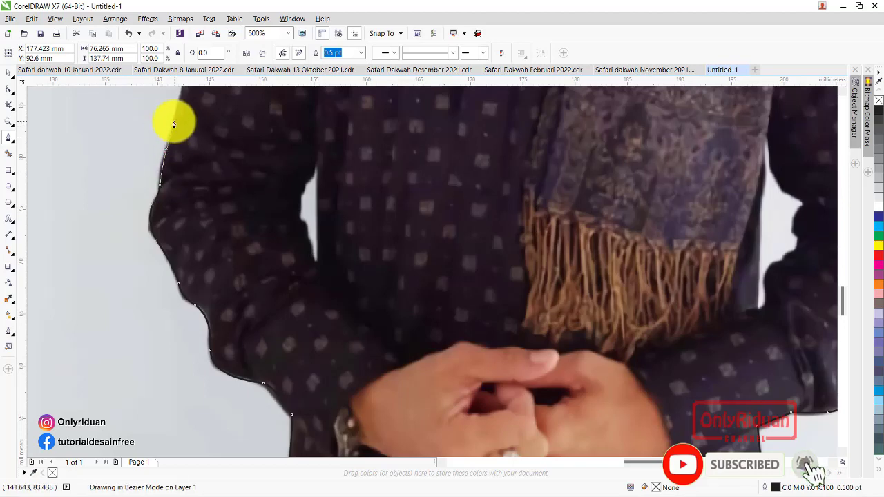
scroll(187, 152, "up", 3)
scroll(235, 180, "up", 2)
scroll(255, 159, "up", 2)
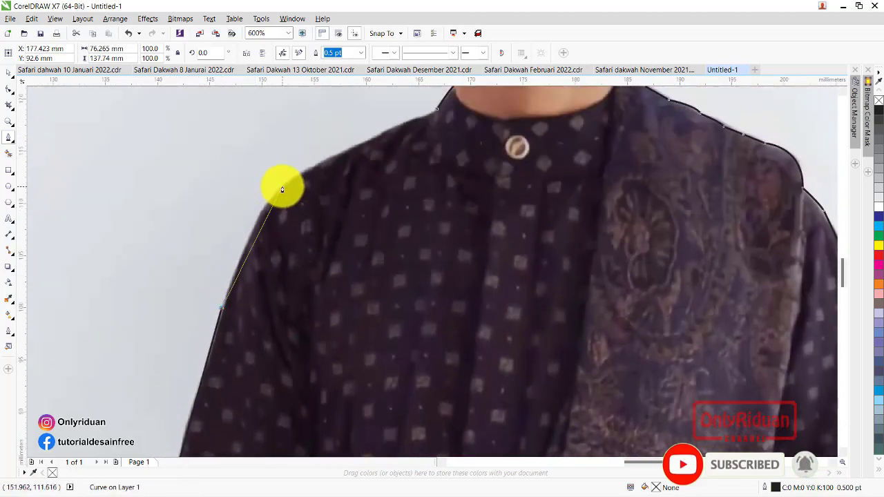
left_click_drag(282, 185, 314, 160)
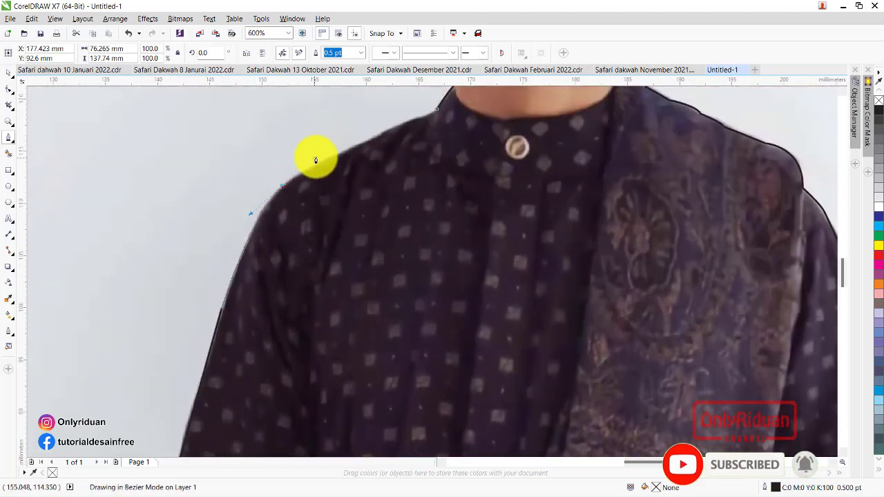
left_click(363, 144)
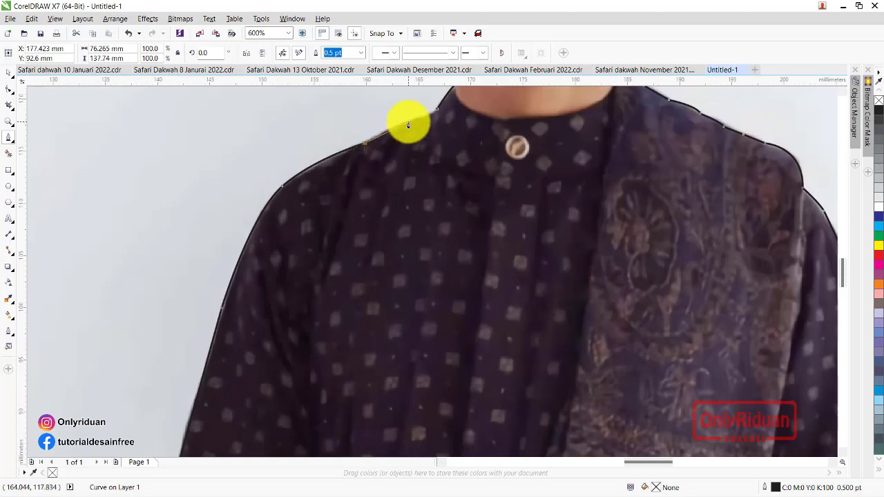
left_click_drag(408, 125, 436, 122)
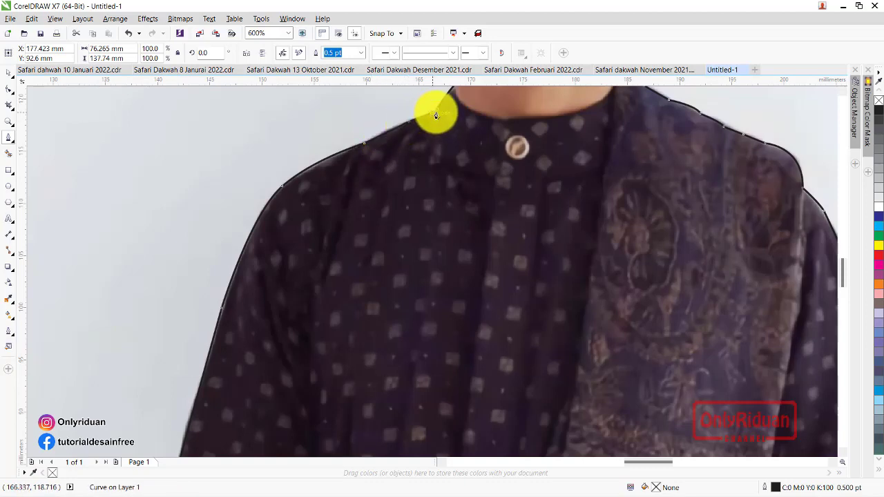
Move the traced outline off the photo, then undo to restore it over the photo
scroll(436, 114, "down", 3)
scroll(433, 116, "down", 2)
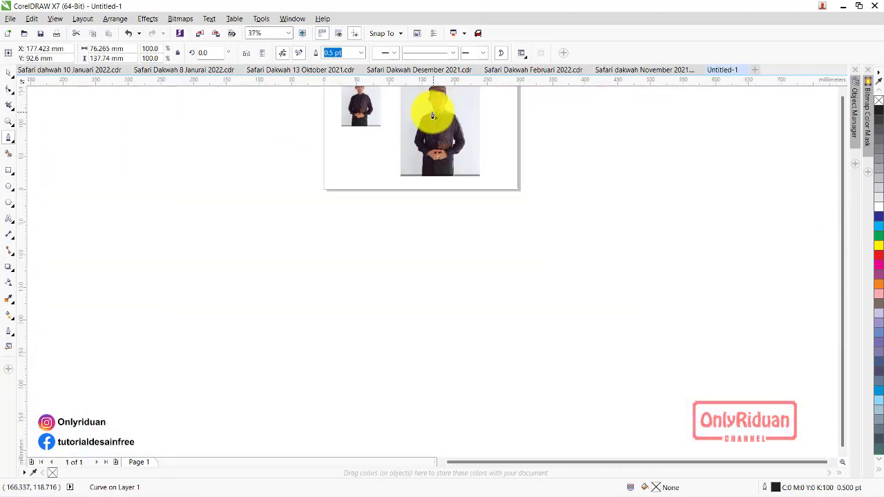
scroll(433, 98, "up", 1)
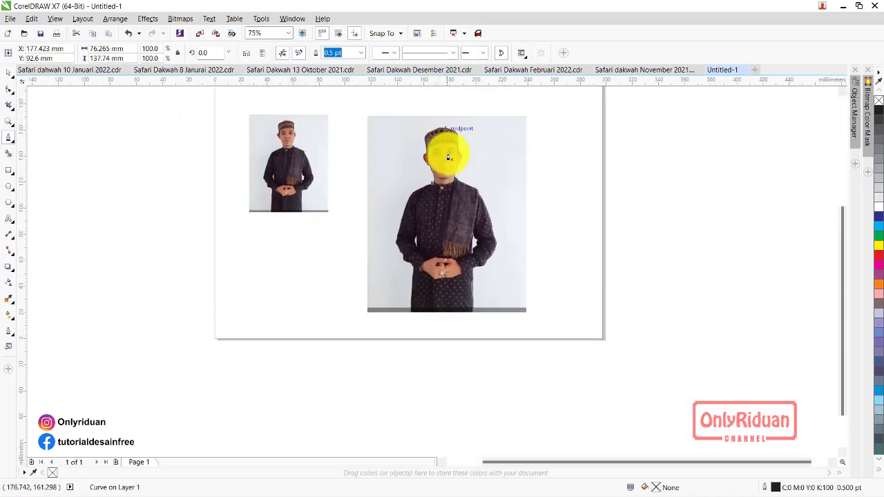
left_click(8, 73)
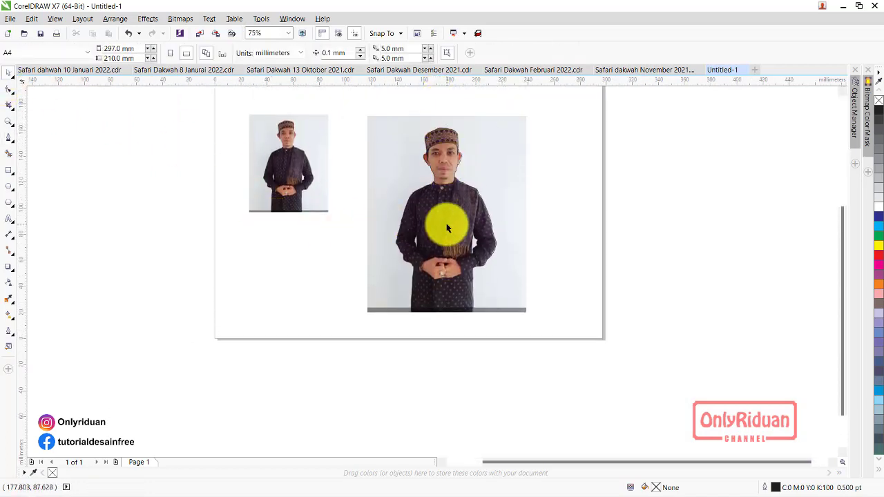
left_click_drag(448, 227, 612, 219)
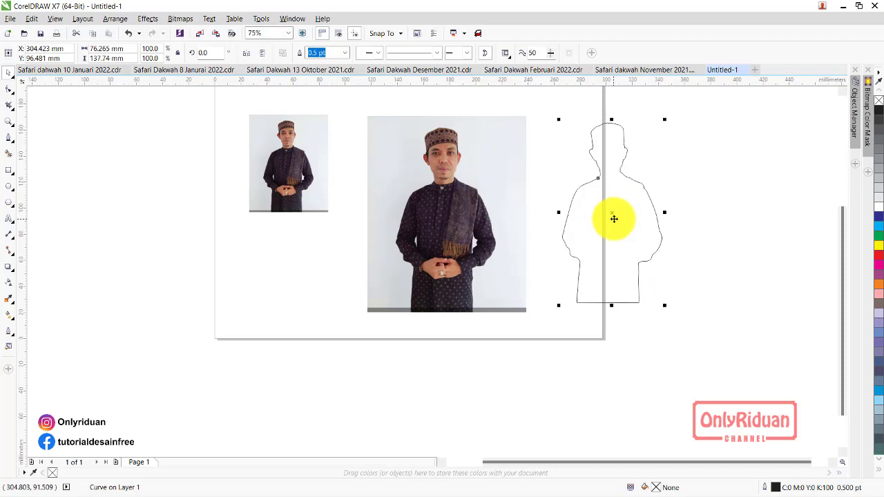
key("ctrl+z")
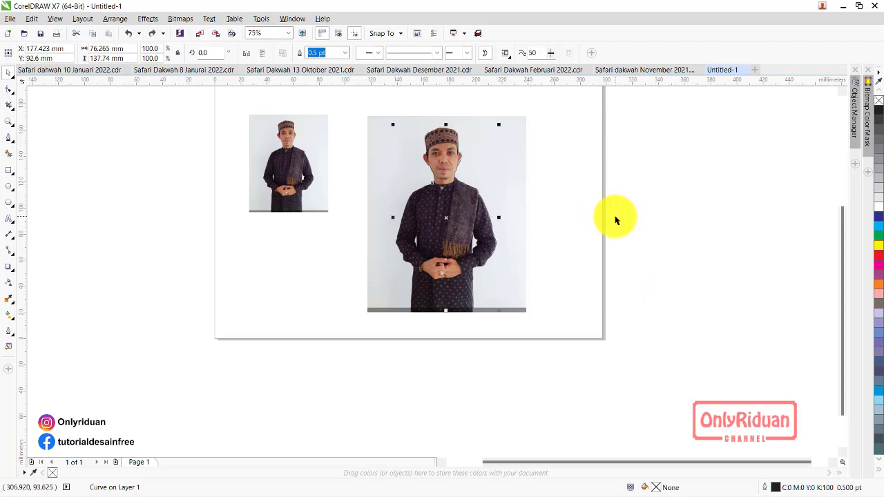
Marquee-select both the large photo and the figure outline
left_click(586, 250)
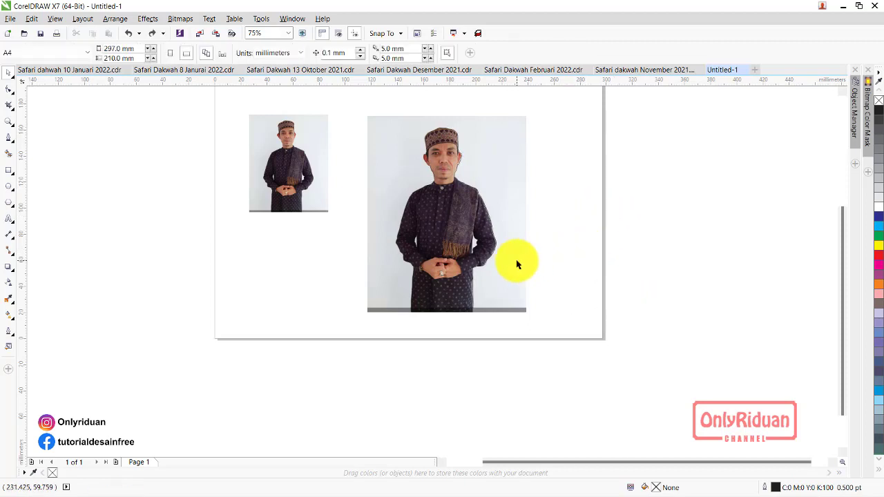
left_click(468, 235)
left_click(515, 155)
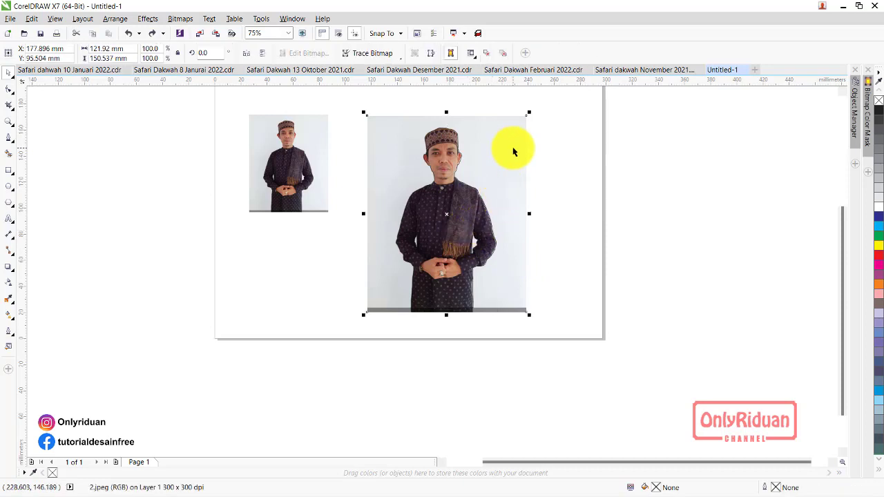
left_click(548, 327)
left_click_drag(565, 329, 345, 110)
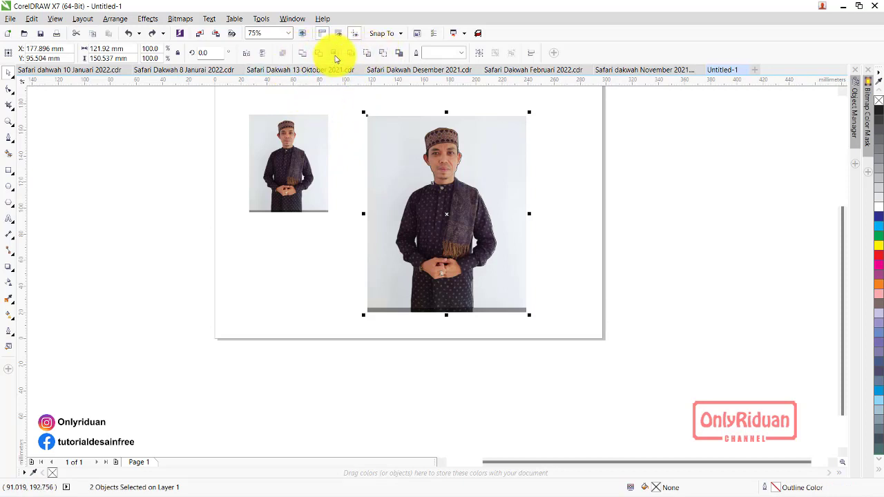
Intersect the photo with the outline, then drag the original photo and outline aside
left_click(336, 56)
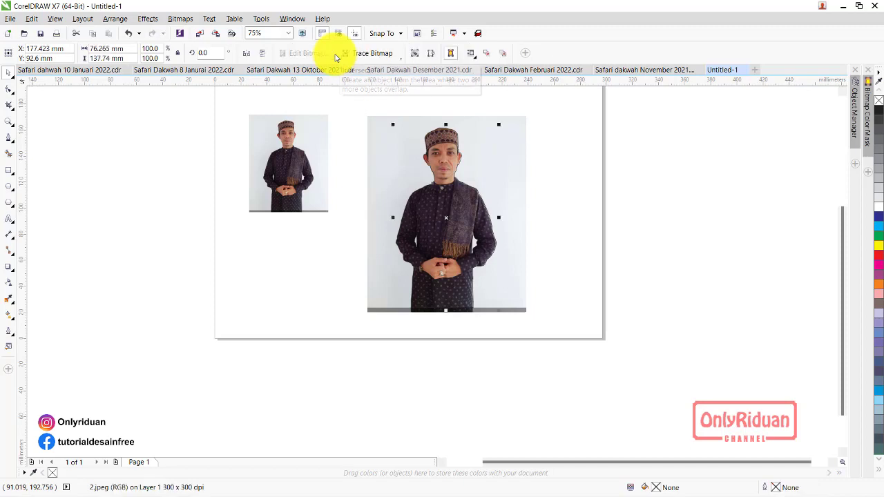
left_click(563, 179)
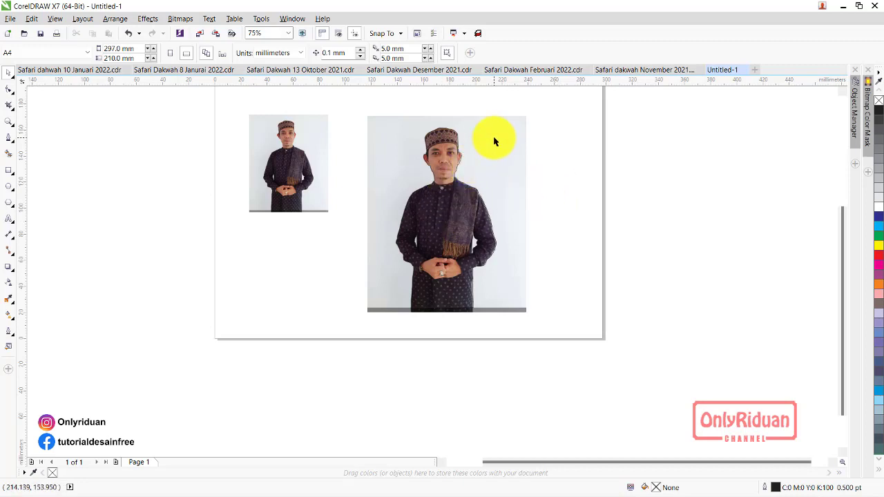
left_click_drag(384, 127, 658, 135)
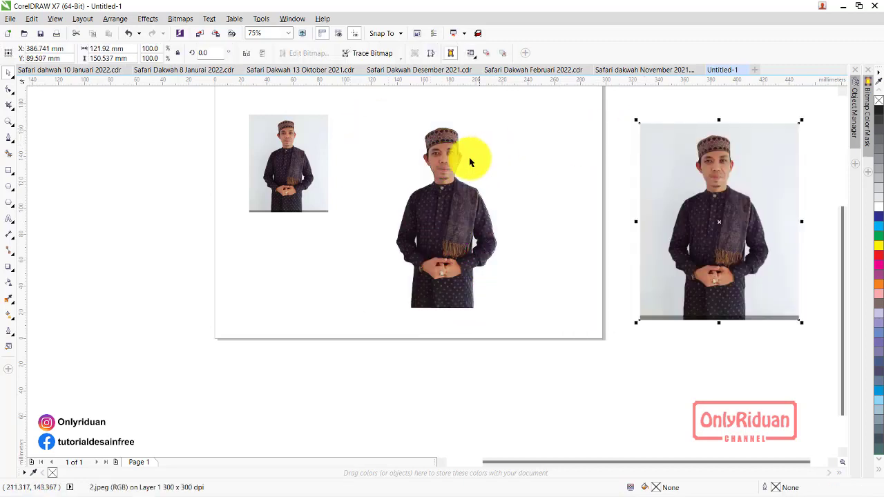
left_click_drag(443, 191, 553, 191)
left_click_drag(416, 221, 409, 219)
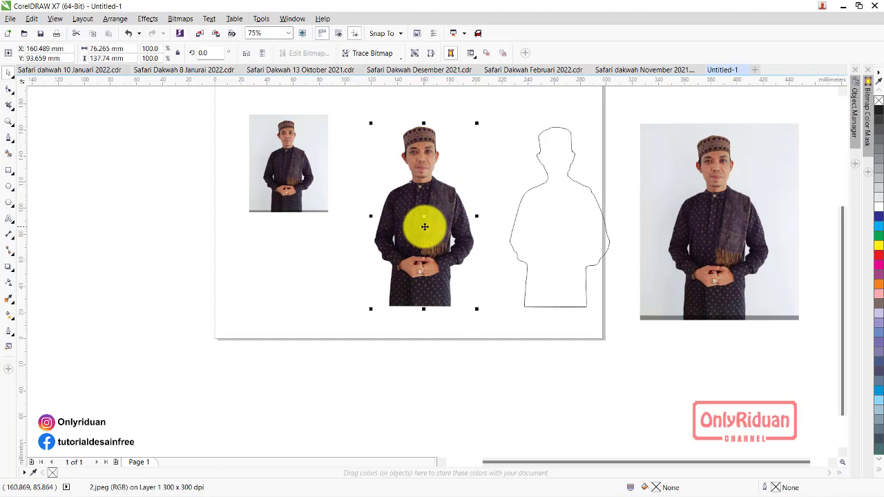
Undo the stray cutout move, select the cut-out man, and switch to Safari Dakwah Februari 2022
left_click(568, 238)
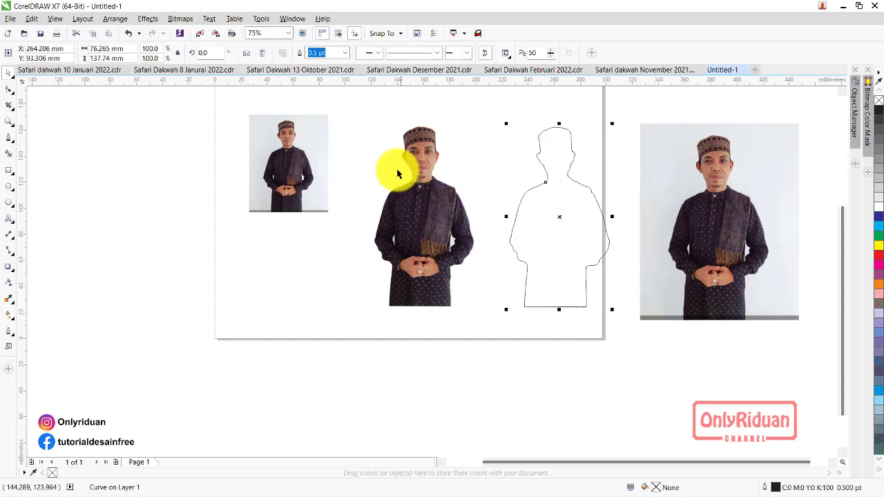
key("ctrl+z")
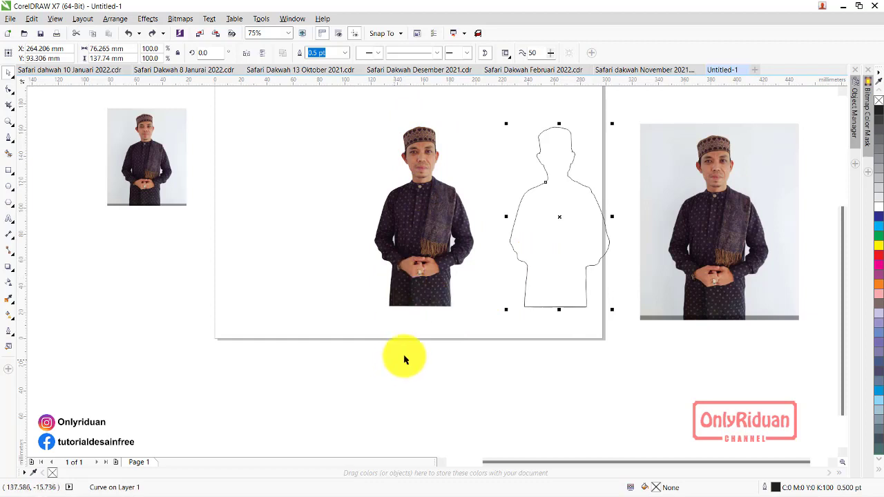
left_click(425, 247)
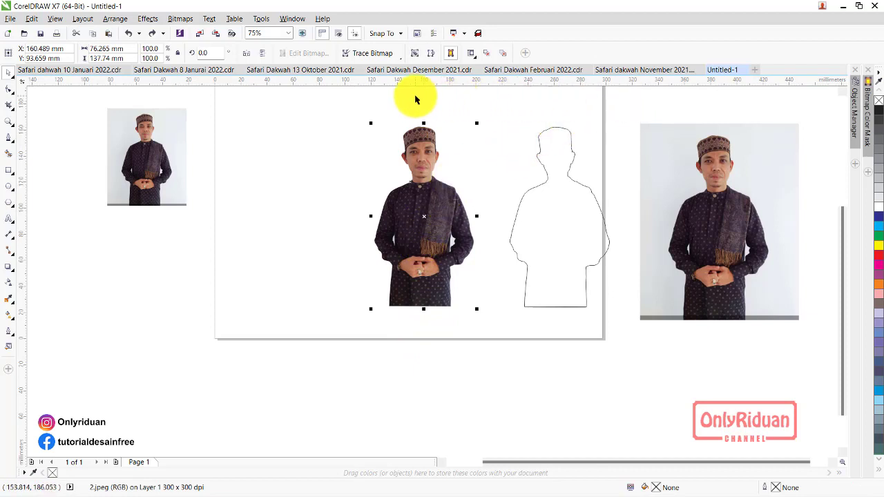
left_click(514, 71)
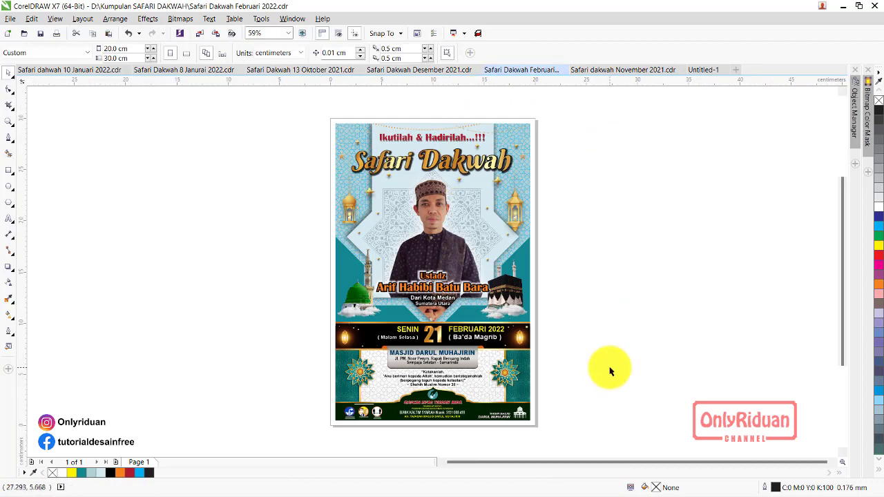
Paste the cut-out man beside the poster and enlarge it to about 141.8%
key("ctrl+v")
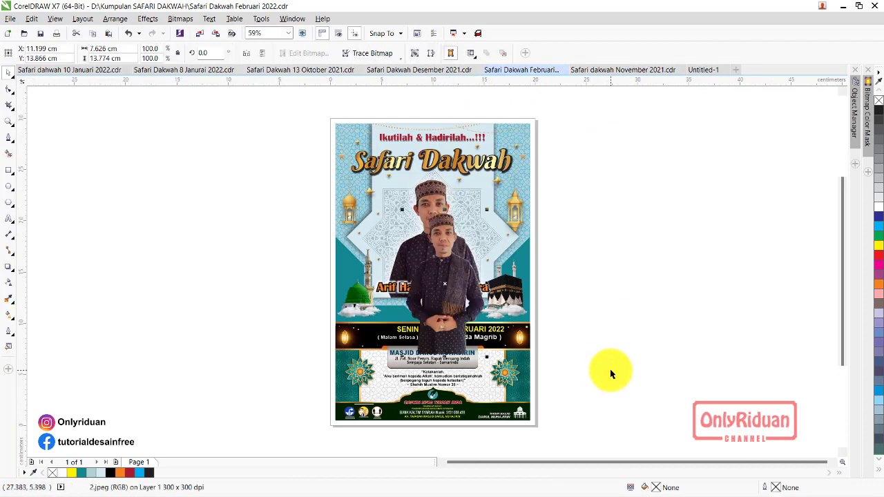
left_click_drag(443, 283, 596, 250)
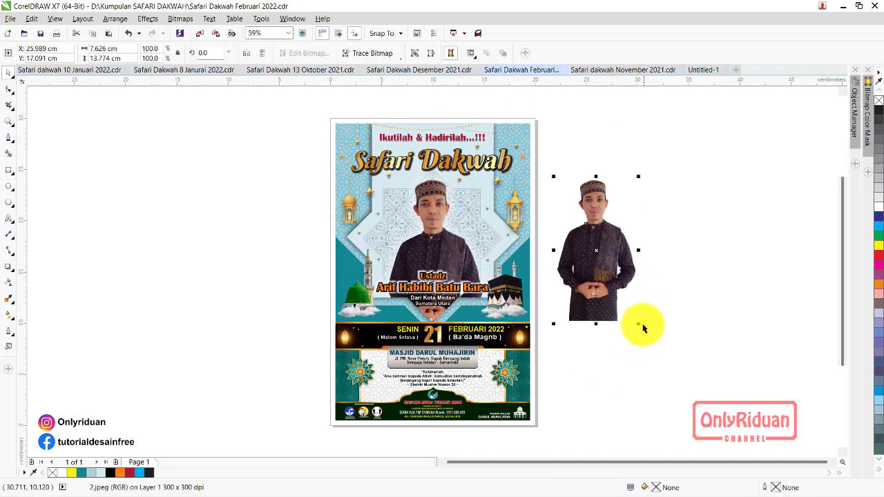
left_click_drag(639, 324, 675, 385)
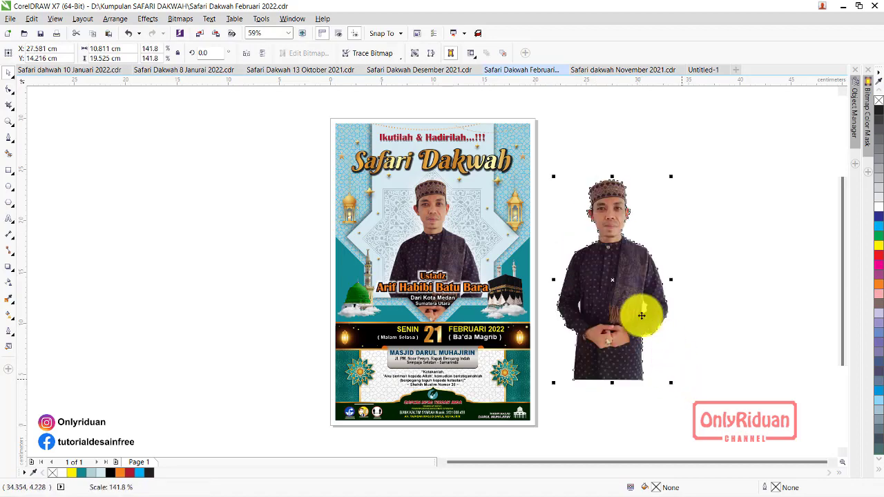
left_click_drag(636, 308, 631, 293)
Ungroup all 82 objects of the poster group, then return to Chrome
left_click(424, 257)
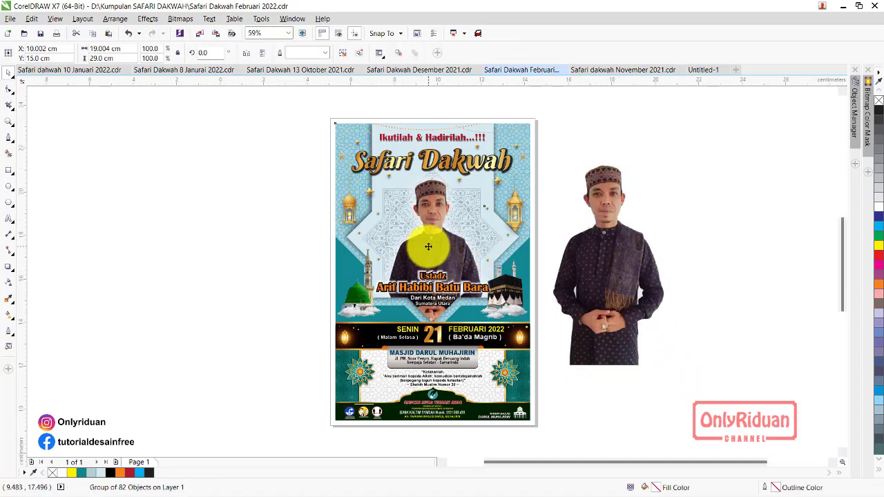
scroll(425, 249, "up", 3)
scroll(428, 246, "down", 3)
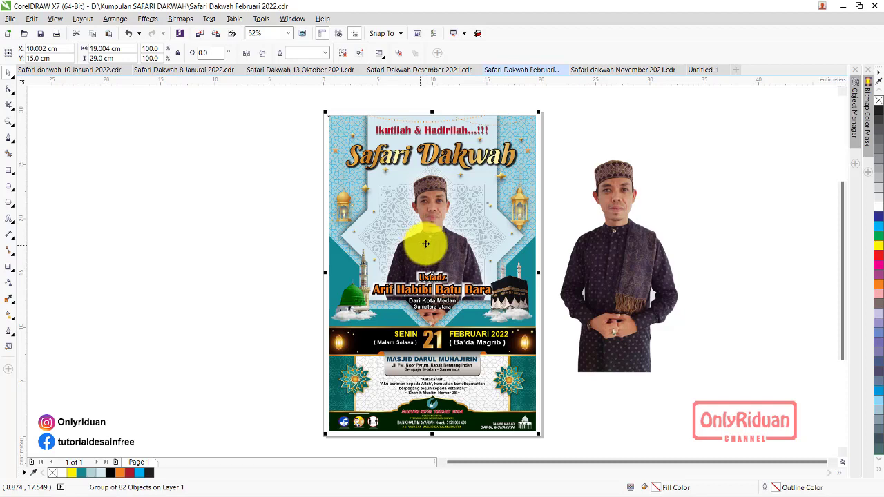
left_click(553, 166)
left_click(431, 245)
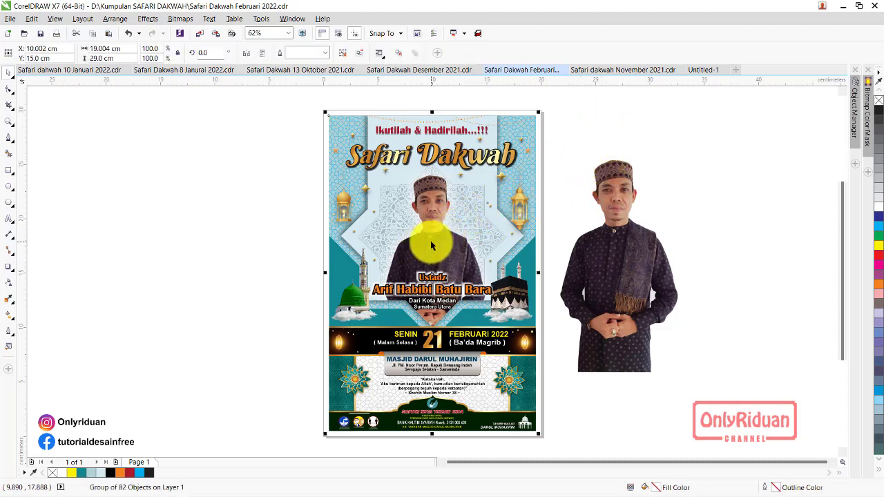
left_click(344, 53)
left_click(243, 179)
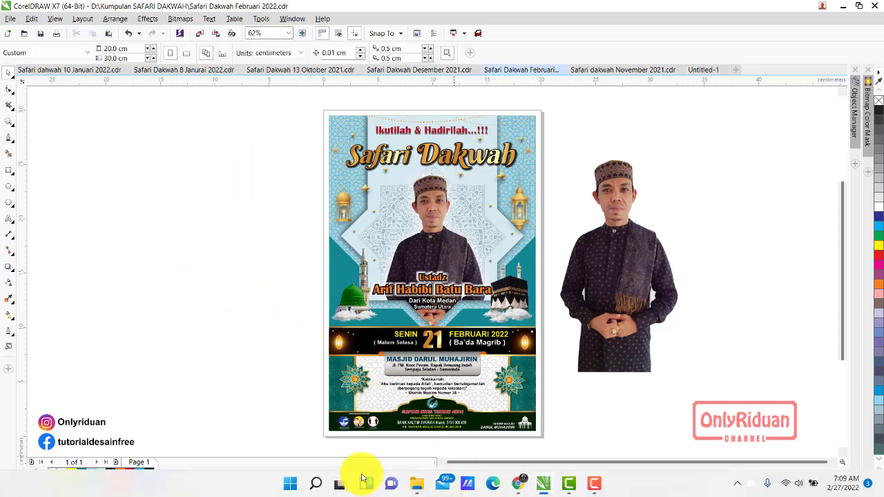
left_click(518, 486)
Return to the free baliho article and follow the Format CDR DISINI download link
left_click(105, 17)
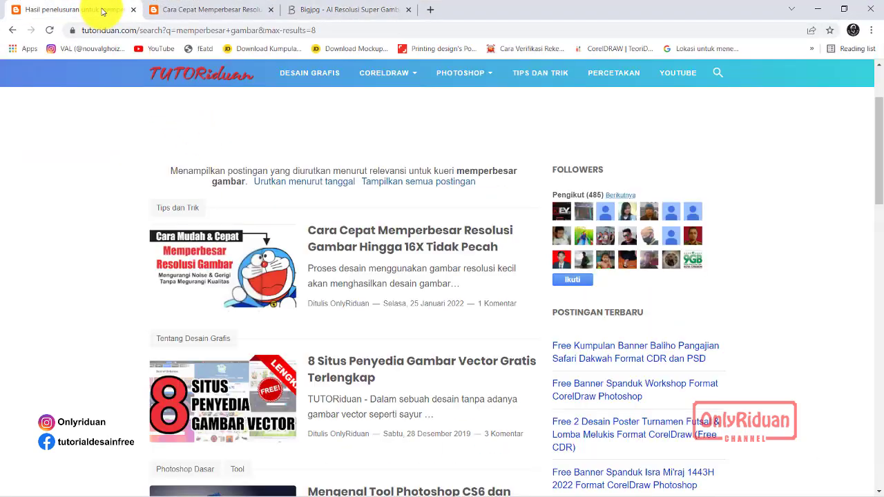
left_click(14, 30)
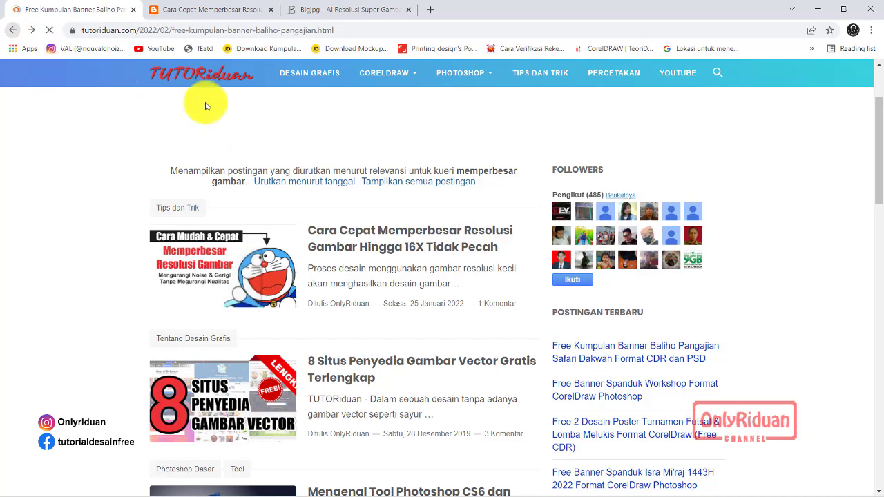
scroll(429, 204, "down", 1)
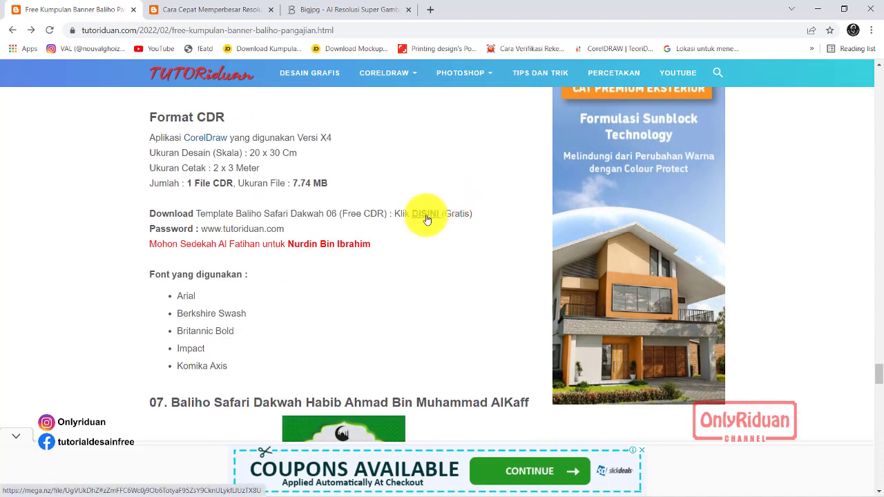
left_click(424, 216)
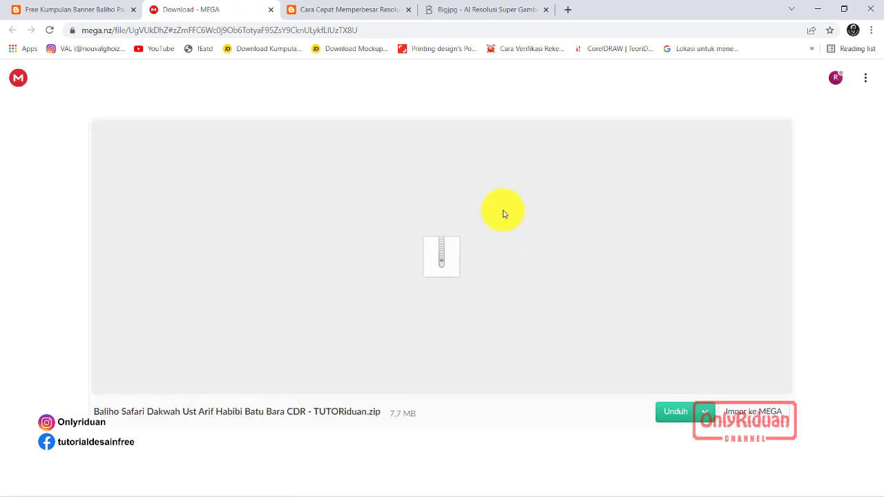
Download the 7.7 MB Baliho Safari Dakwah zip from MEGA and open the finished file
left_click(675, 412)
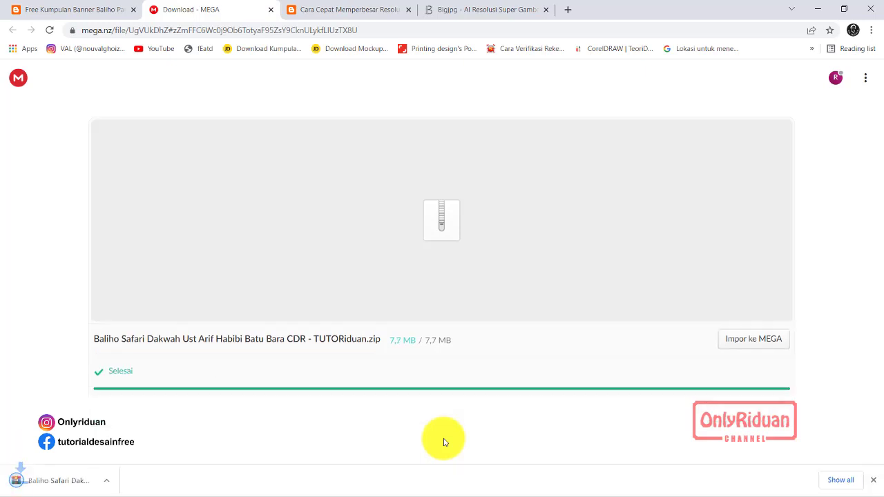
left_click(122, 479)
Move the downloaded Baliho Safari Dakwah zip into the Foto Guru folder
left_click(141, 440)
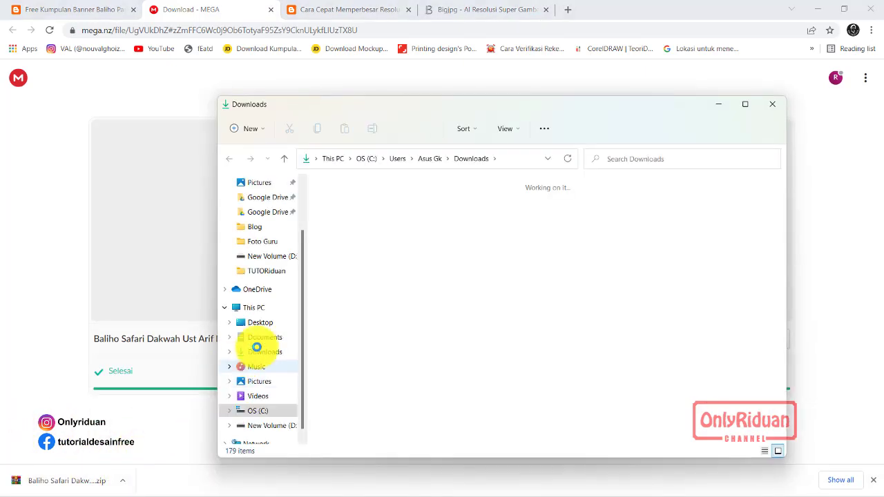
left_click_drag(351, 227, 415, 225)
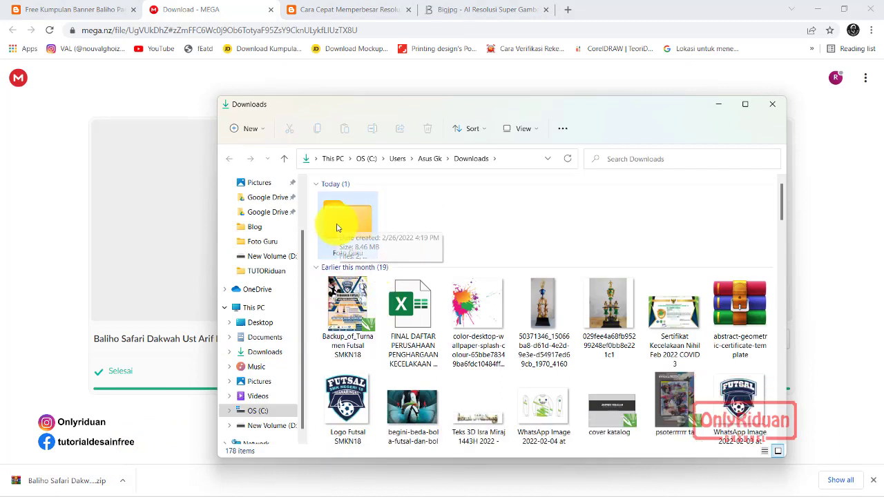
double_click(337, 228)
Extract the template zip right there in Foto Guru, entering the archive password
left_click(415, 219)
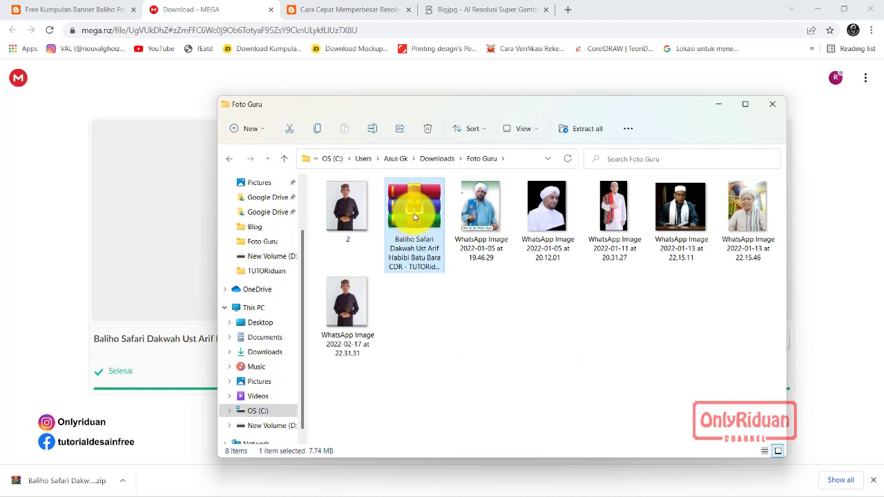
right_click(414, 217)
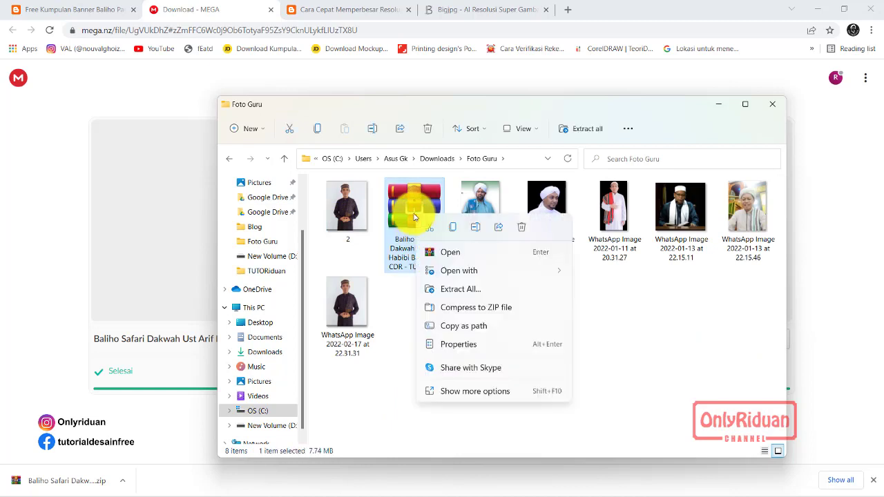
left_click(446, 391)
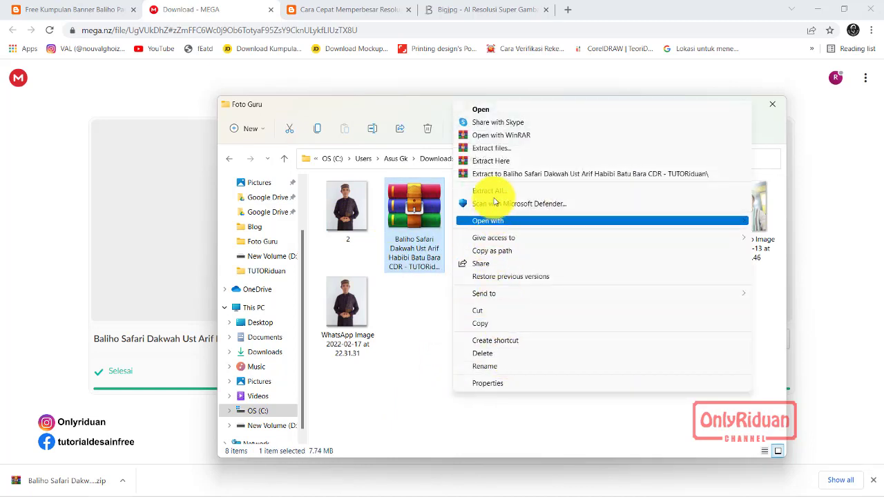
left_click(499, 163)
left_click_drag(426, 151, 564, 219)
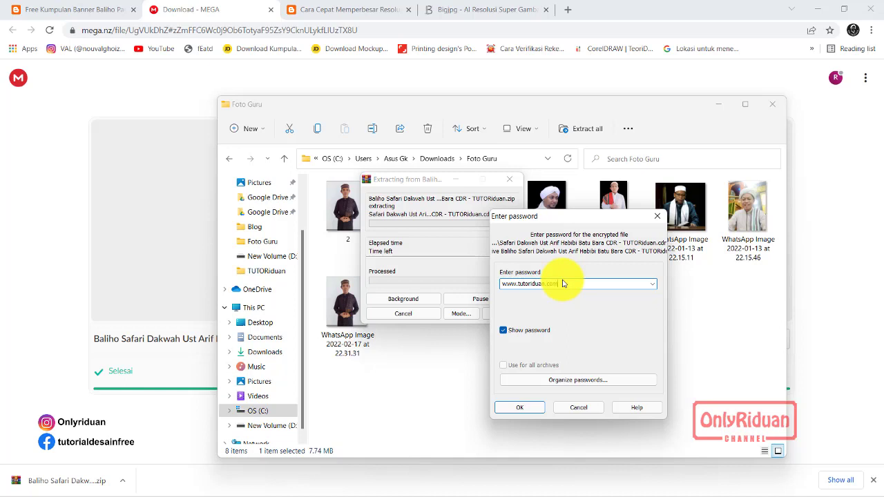
left_click_drag(574, 217, 580, 154)
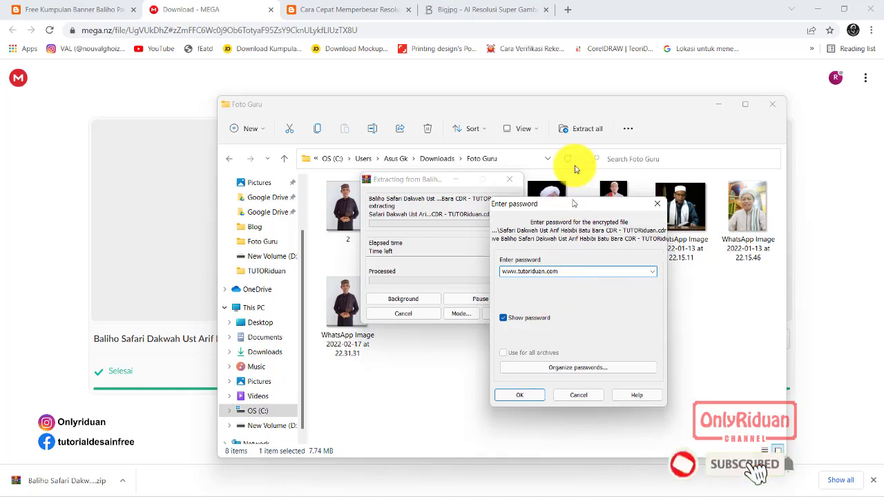
left_click(525, 348)
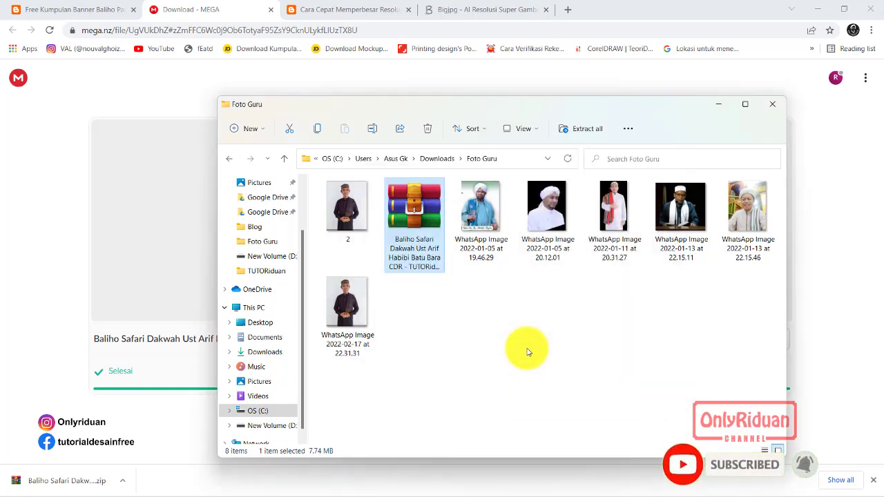
Dismiss the update notice and paste the man's cutout from Untitled-1 into the Safari Dakwah poster
left_click(527, 319)
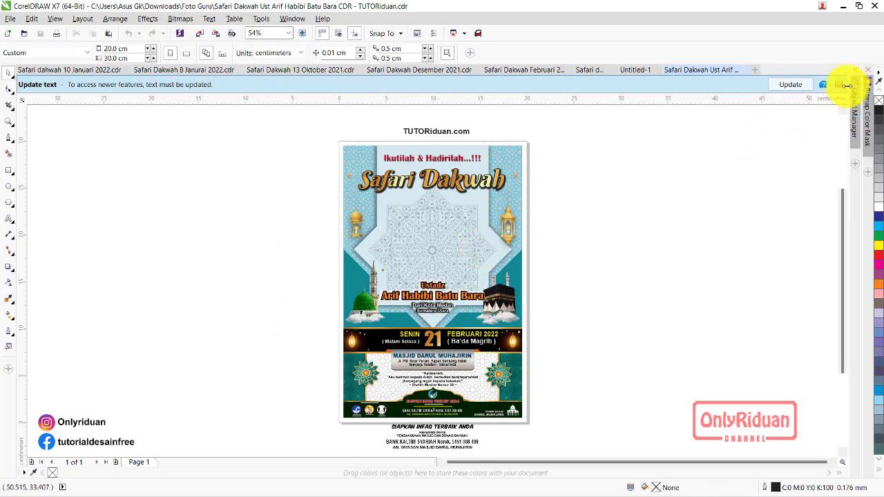
left_click(840, 87)
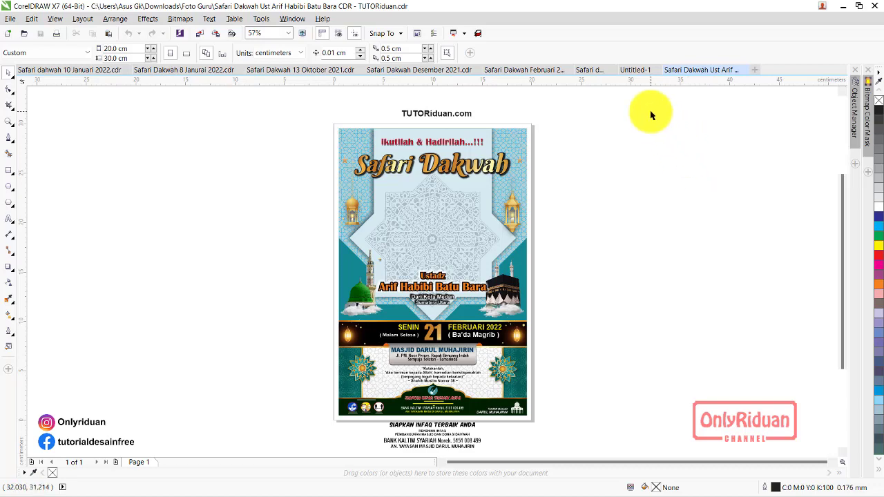
left_click(636, 71)
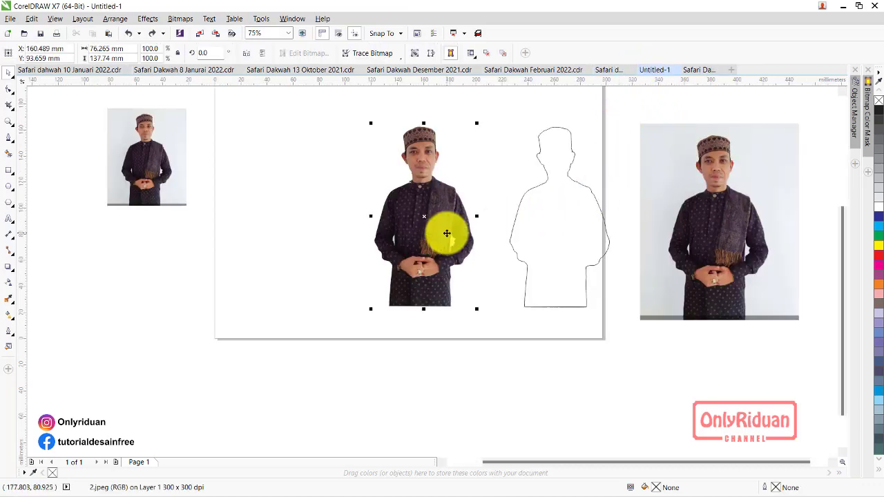
left_click(699, 70)
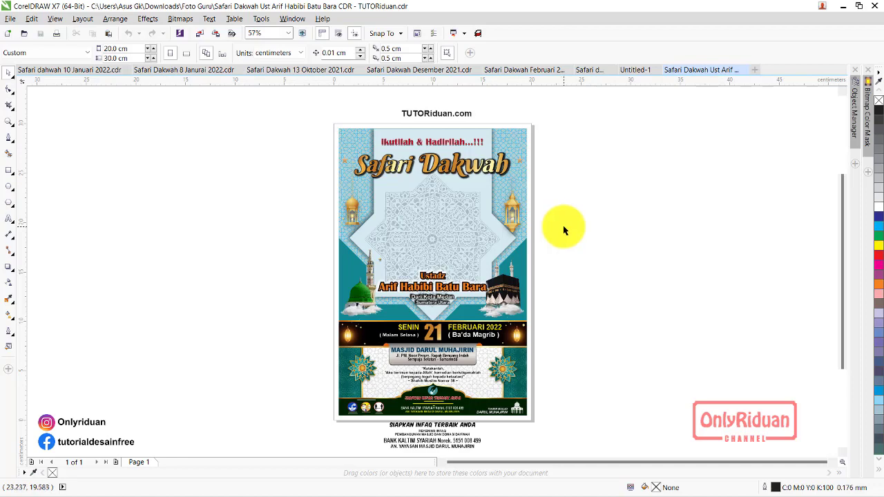
key("ctrl+v")
Scale the man's cutout to about 104.6% and centre it just above the date banner
left_click_drag(446, 272, 447, 232)
scroll(446, 230, "up", 2)
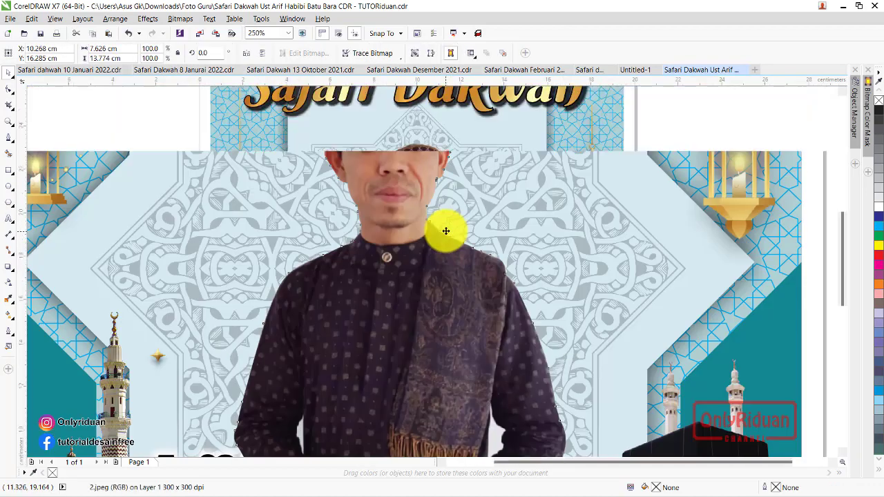
scroll(450, 229, "down", 3)
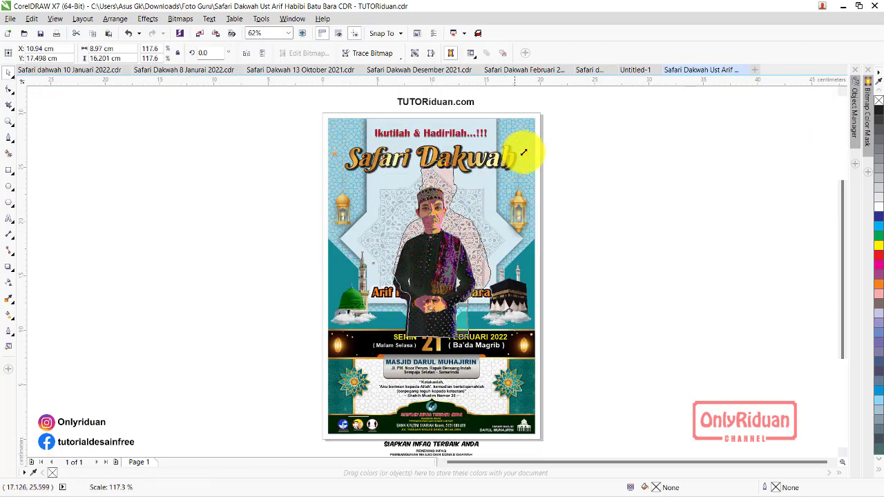
left_click_drag(481, 184, 539, 134)
left_click_drag(453, 214, 438, 260)
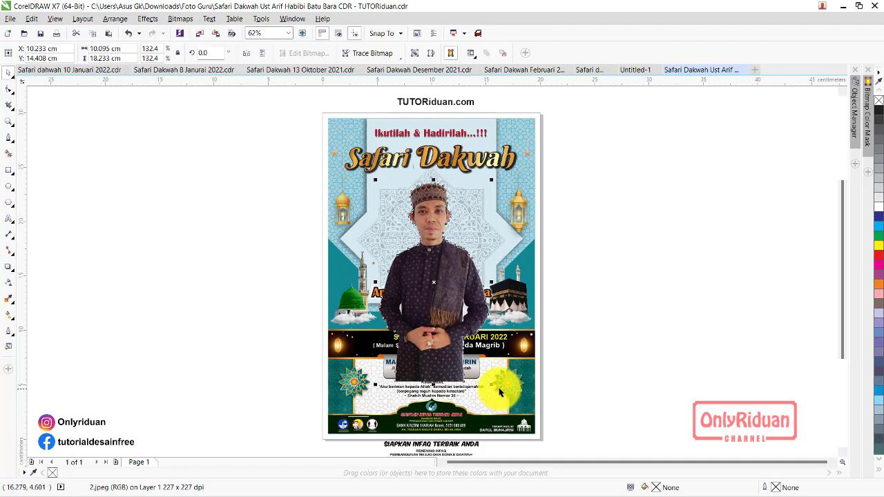
left_click_drag(490, 385, 475, 370)
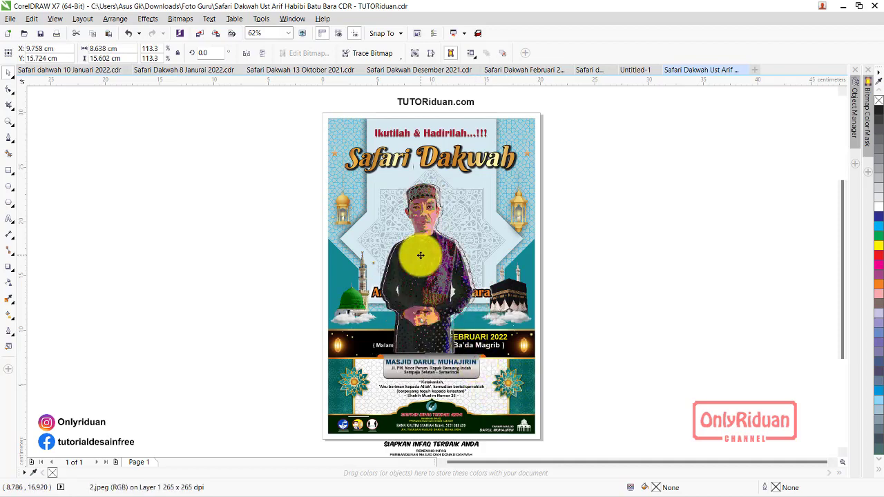
left_click_drag(415, 252, 424, 257)
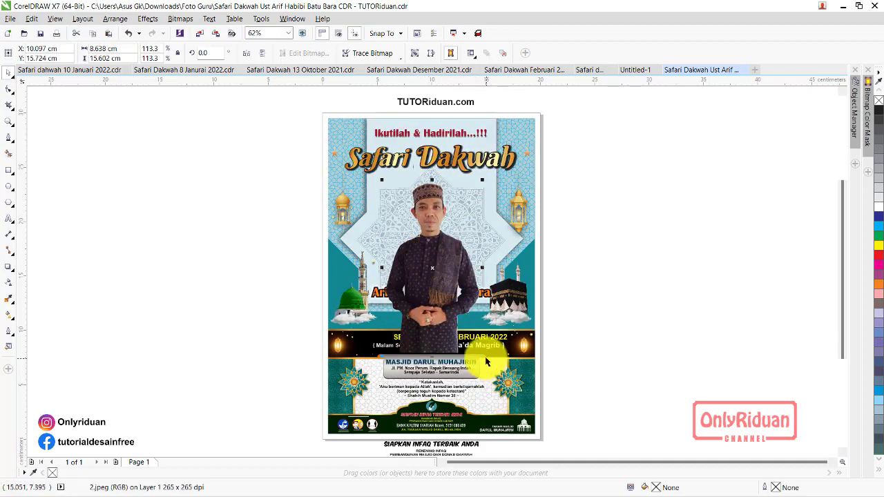
left_click_drag(482, 354, 475, 341)
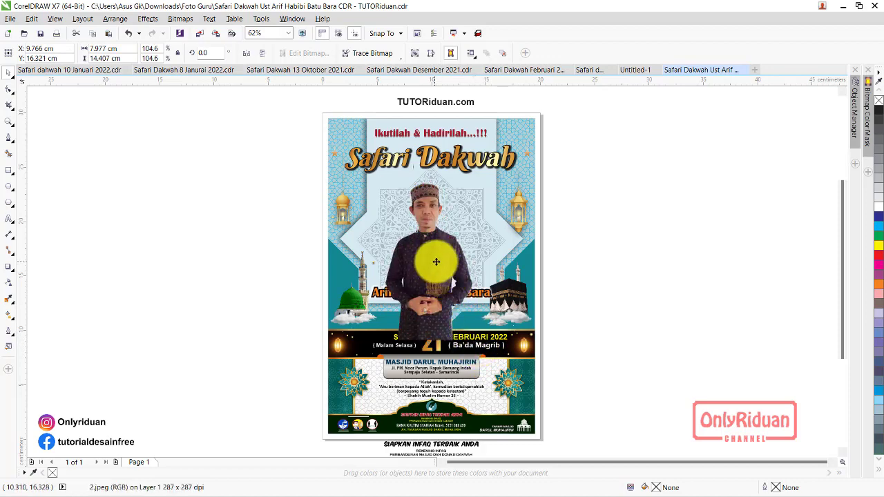
left_click_drag(436, 262, 440, 263)
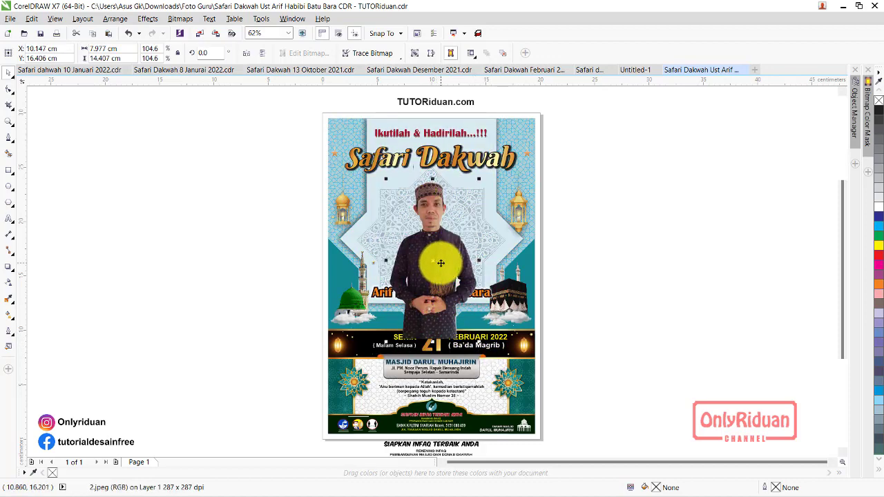
scroll(432, 275, "up", 3)
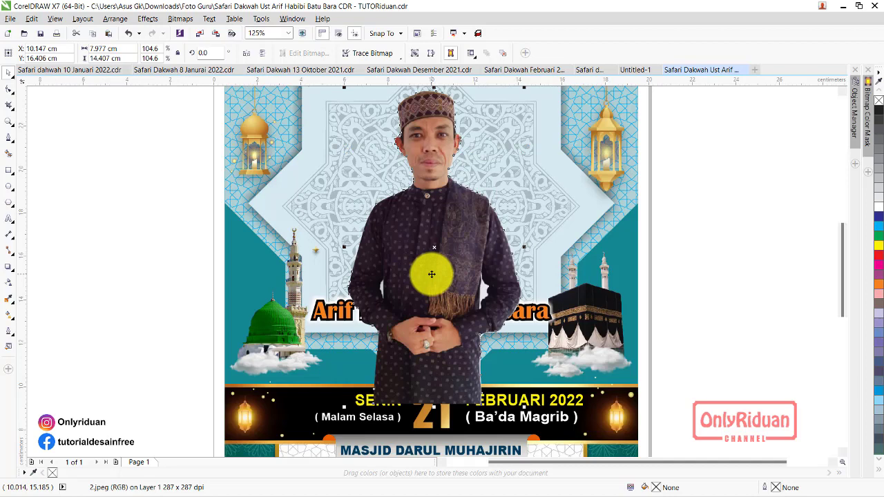
left_click(735, 229)
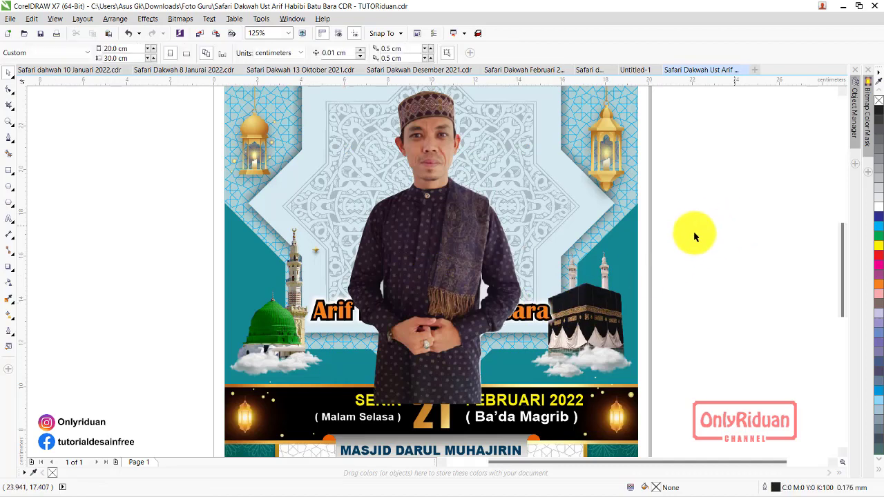
left_click(450, 221)
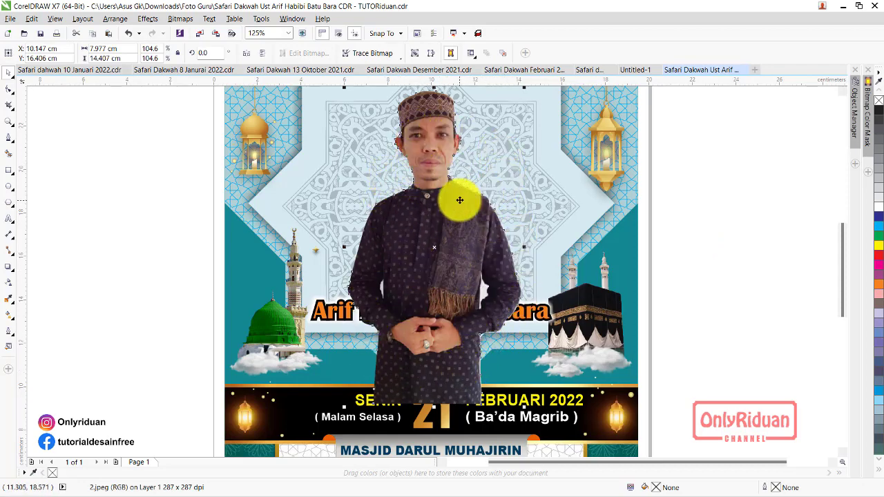
left_click(168, 71)
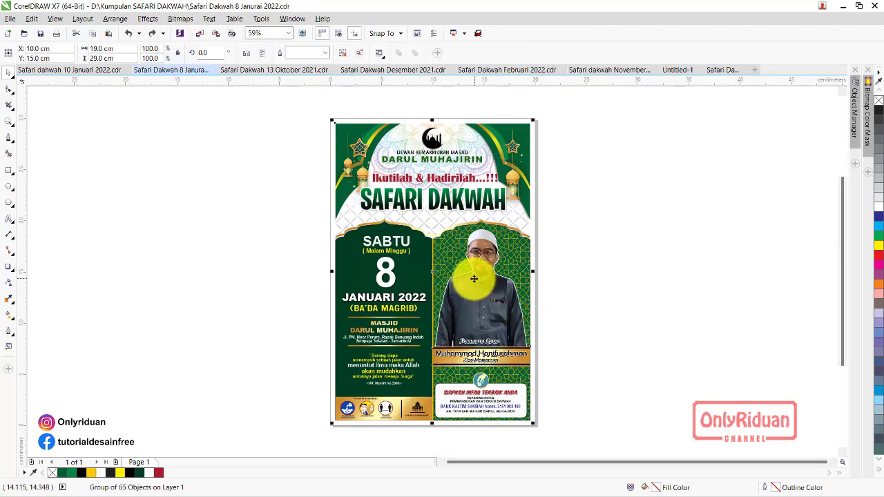
left_click(660, 302)
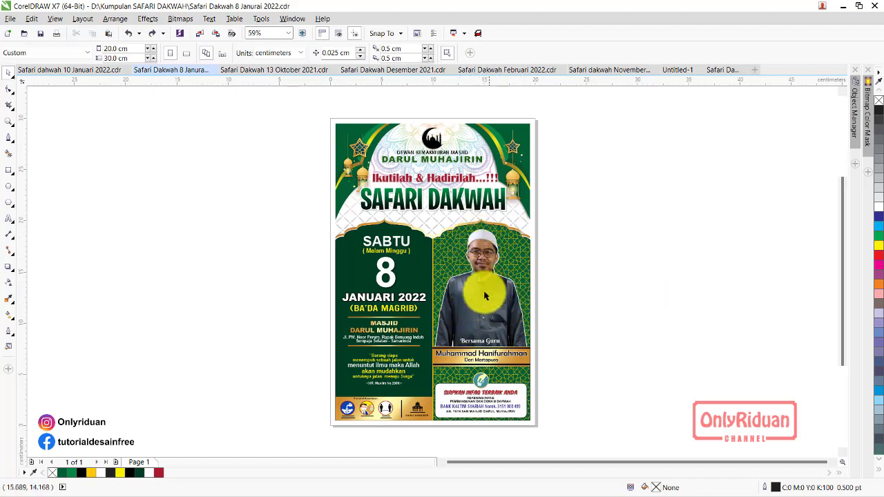
left_click(721, 70)
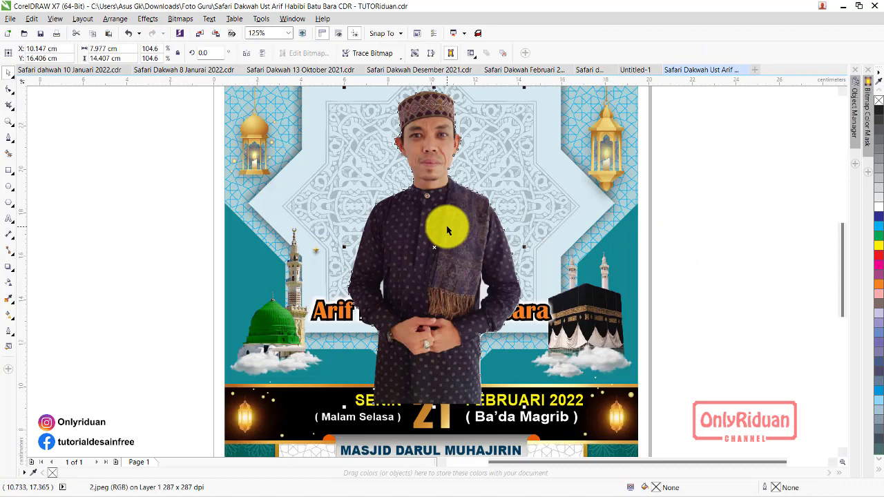
left_click(637, 70)
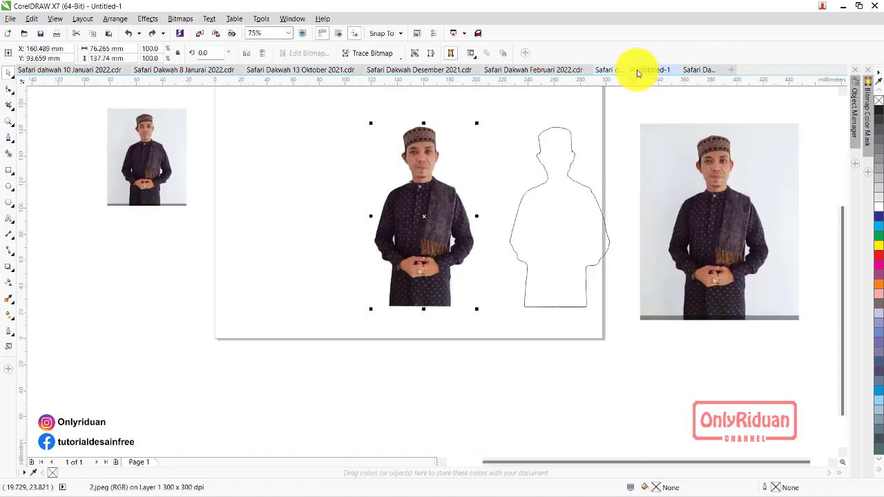
left_click(550, 216)
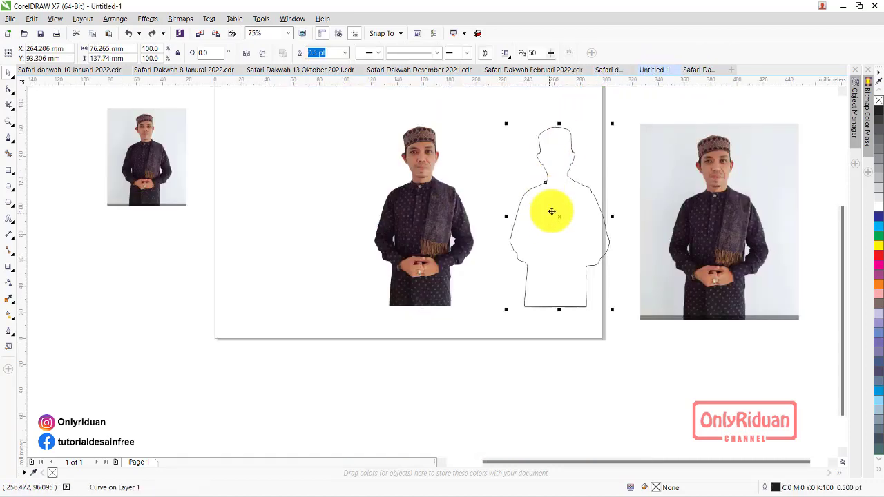
left_click(696, 72)
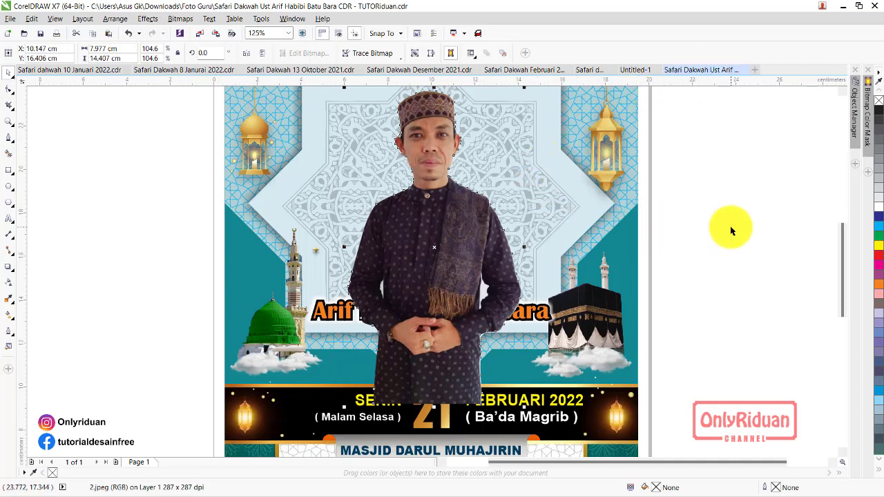
left_click(737, 223)
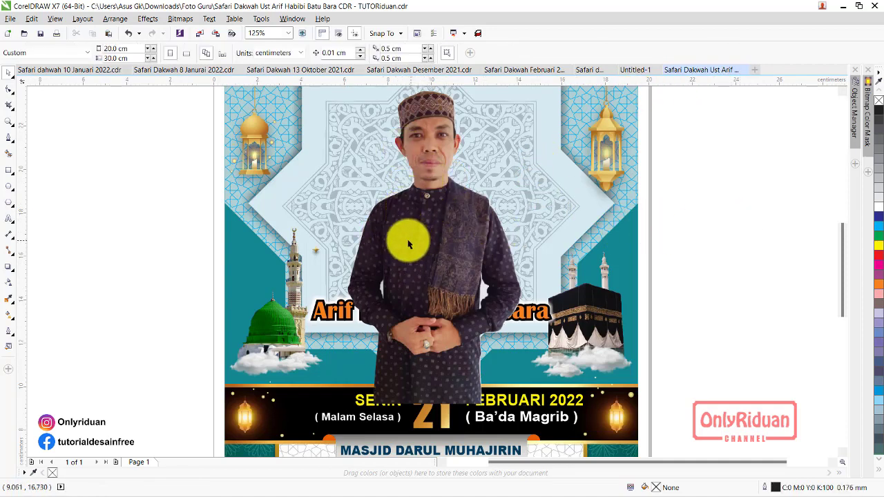
Place a duplicate of the man's photo to the right of the poster
scroll(407, 237, "down", 2)
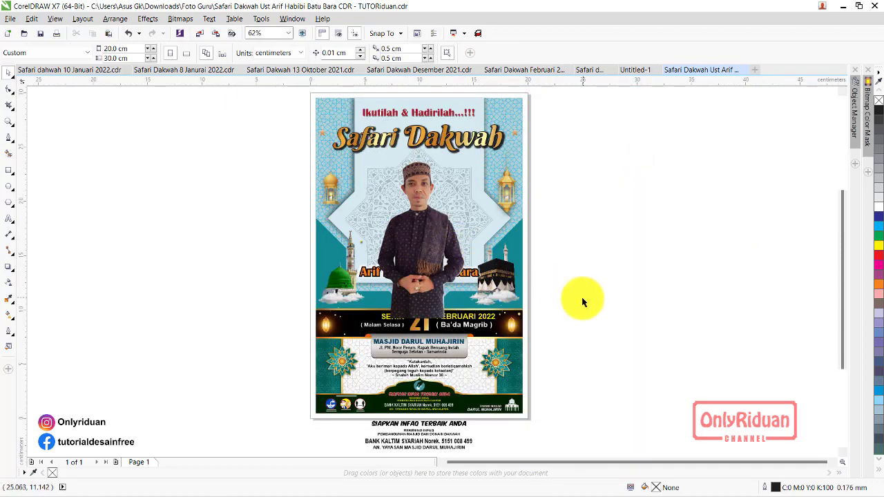
left_click(419, 229)
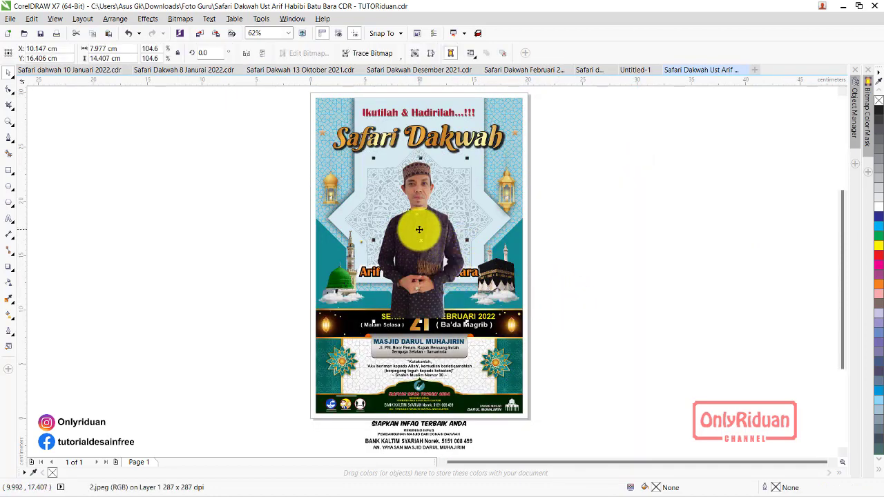
left_click_drag(420, 230, 590, 230)
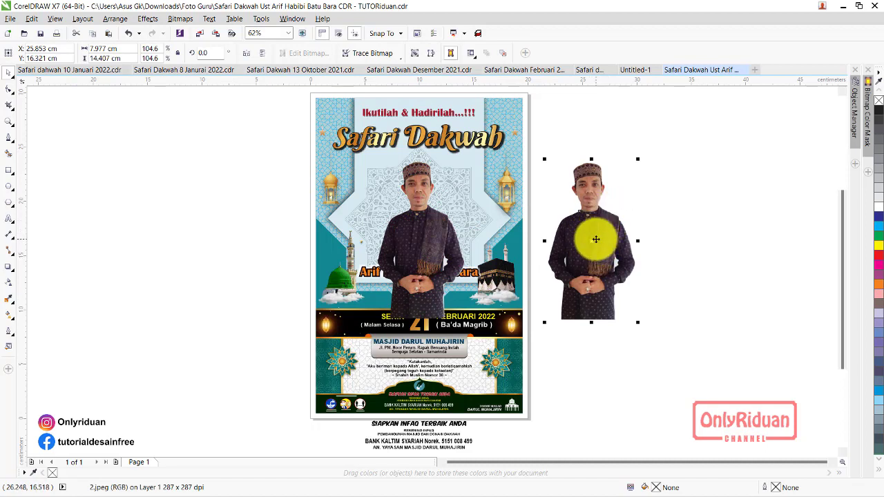
Darken the duplicate into a black silhouette with Intensity -100
key("ctrl+b")
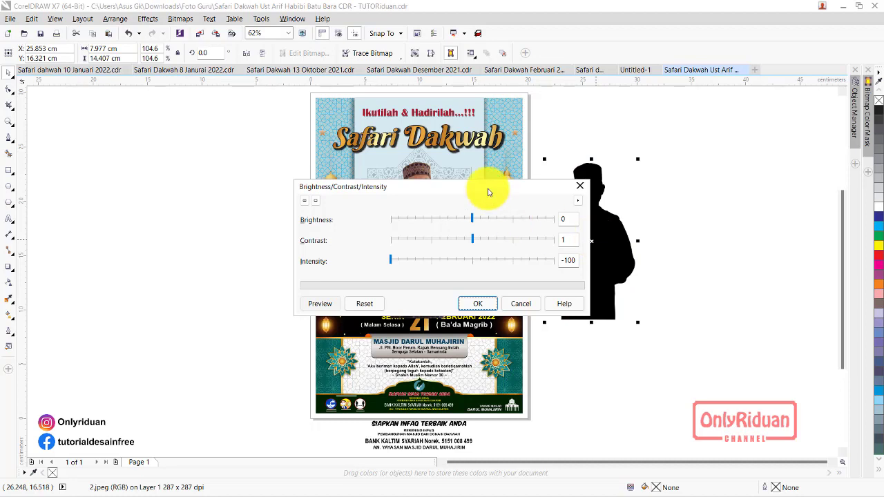
left_click_drag(490, 187, 241, 167)
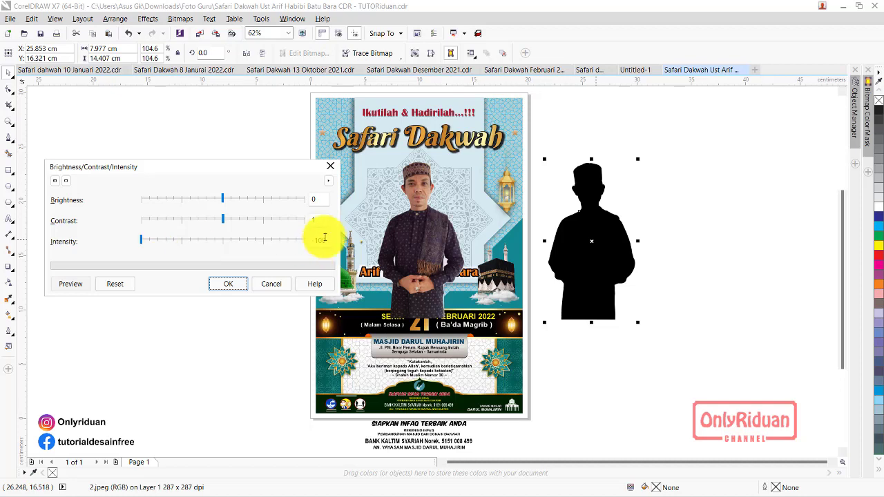
left_click(228, 286)
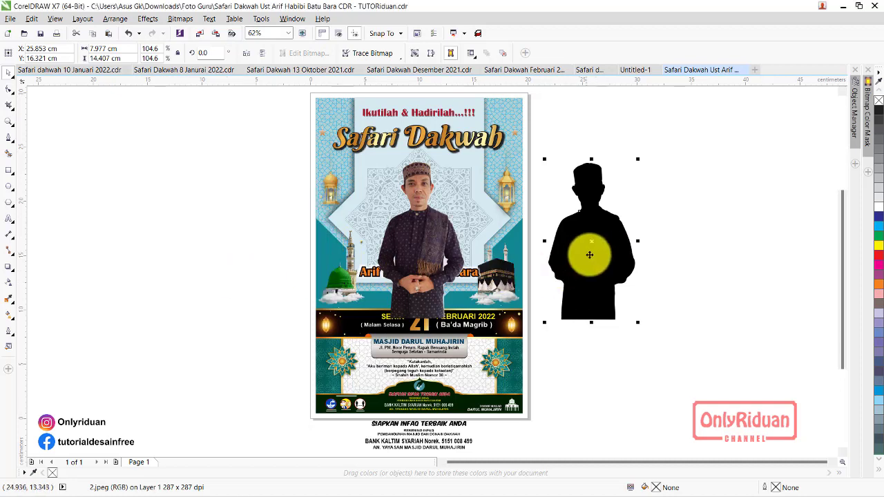
left_click_drag(586, 237, 588, 229)
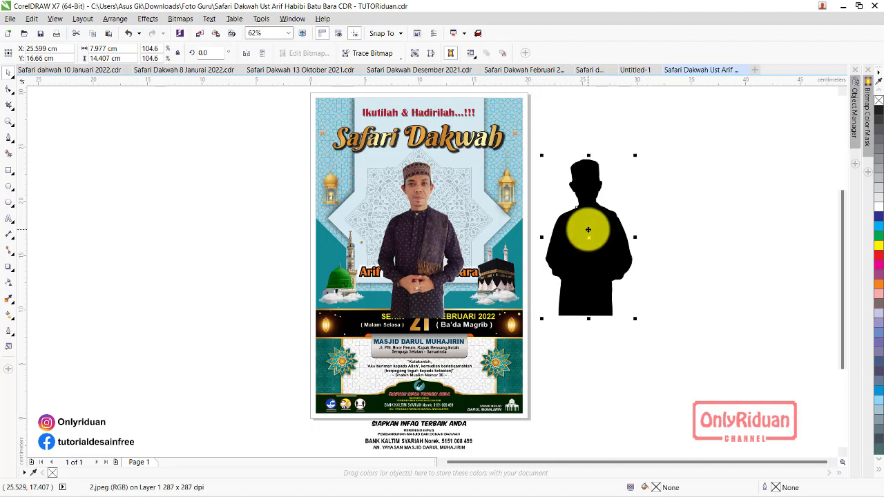
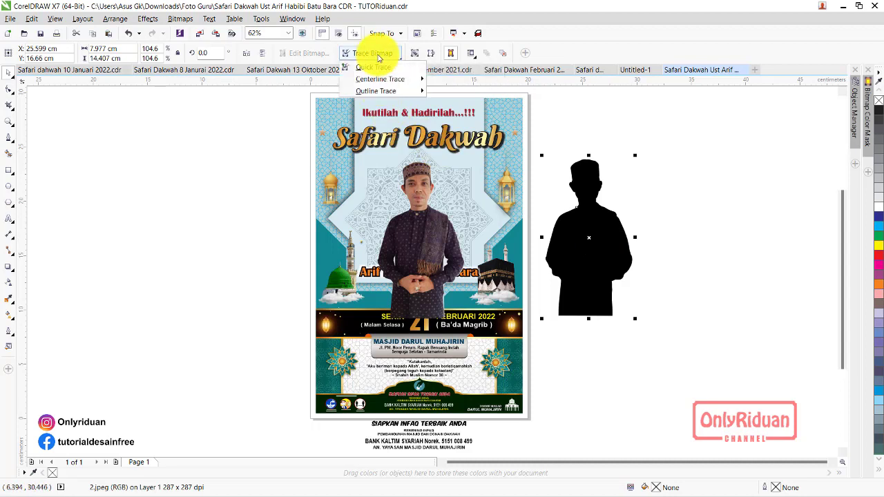
Quick-trace the silhouette bitmap with reduction, then delete the original bitmap, keeping the traced curve
left_click(368, 72)
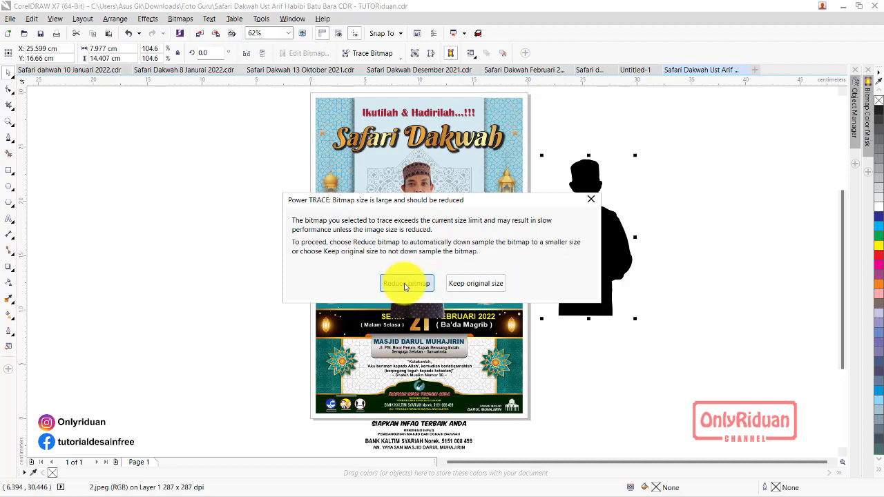
left_click(405, 286)
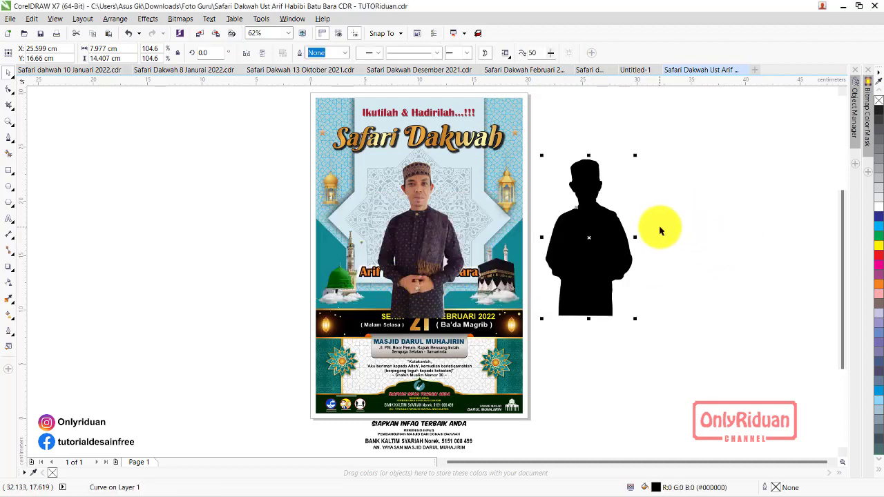
left_click_drag(587, 243, 724, 244)
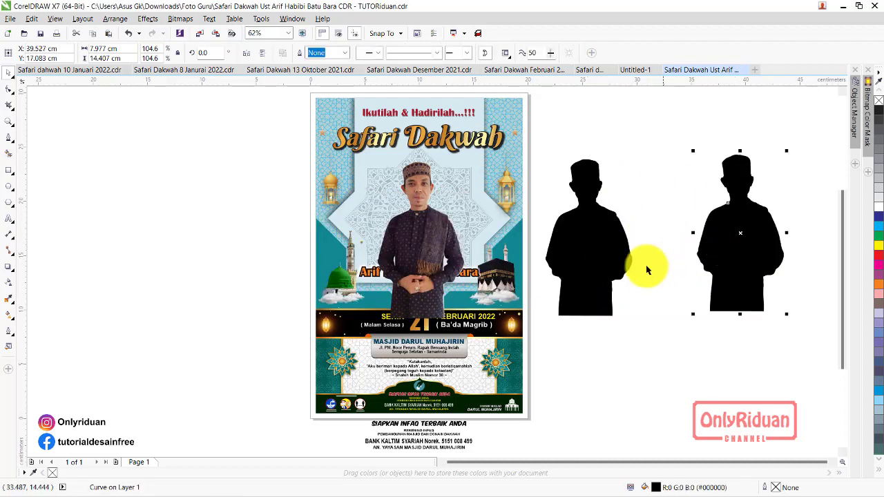
left_click(588, 252)
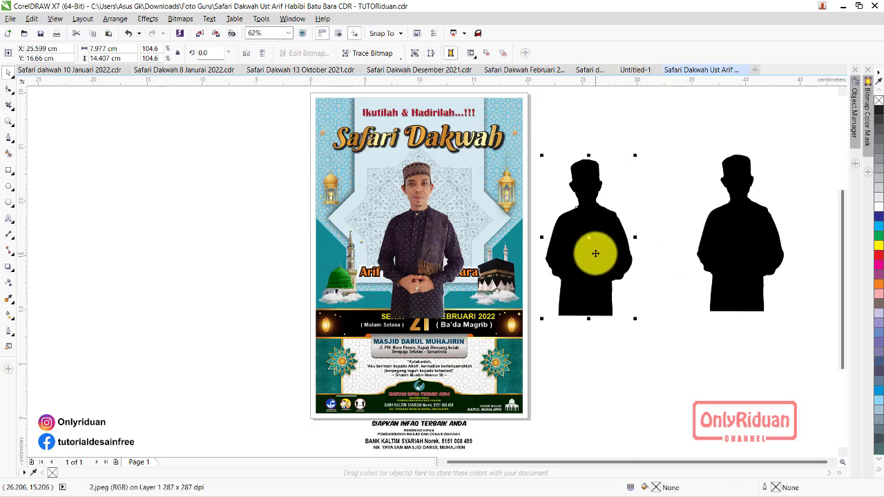
scroll(594, 253, "up", 2)
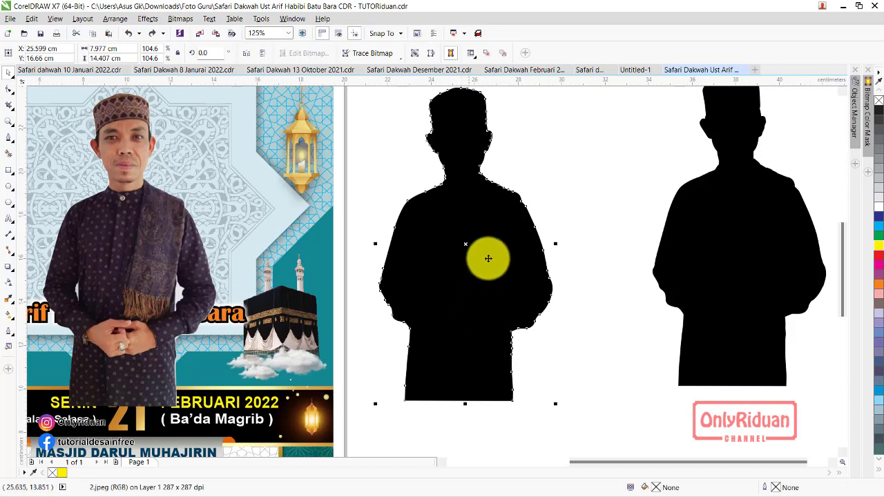
key("Delete")
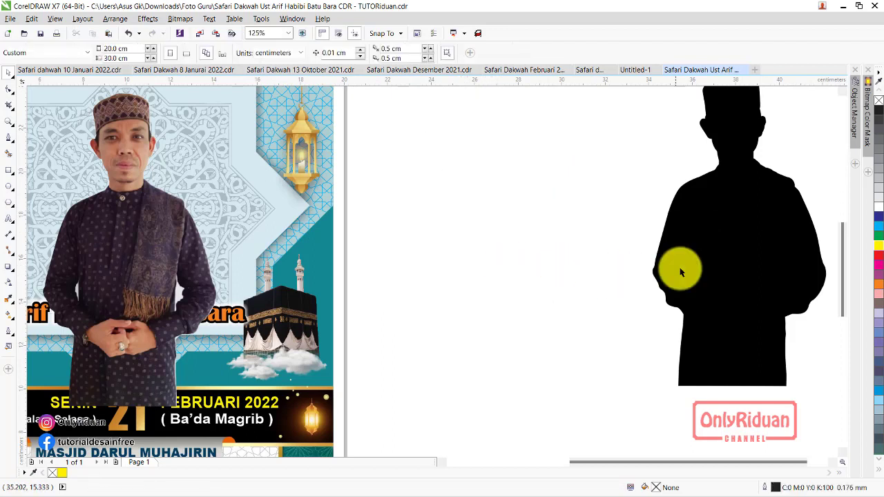
left_click(681, 268)
Give the traced silhouette a yellow 1.0 mm outline and no fill
left_click_drag(744, 224, 480, 252)
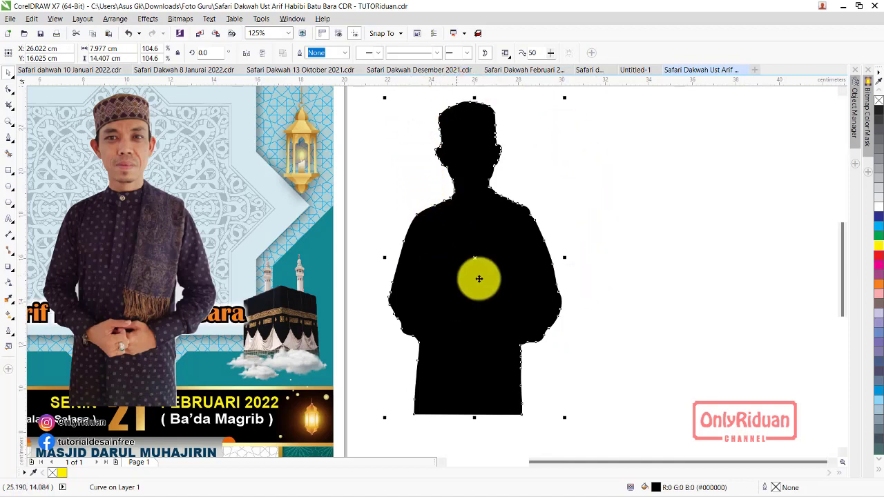
right_click(880, 247)
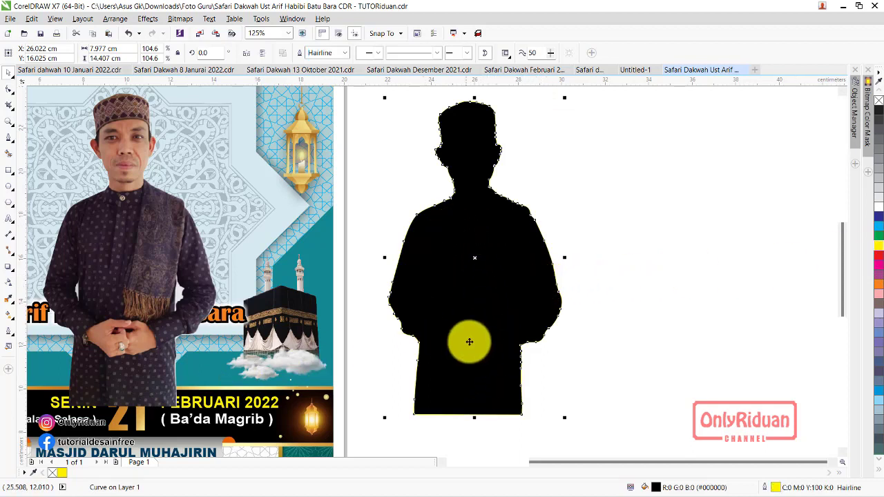
left_click(53, 474)
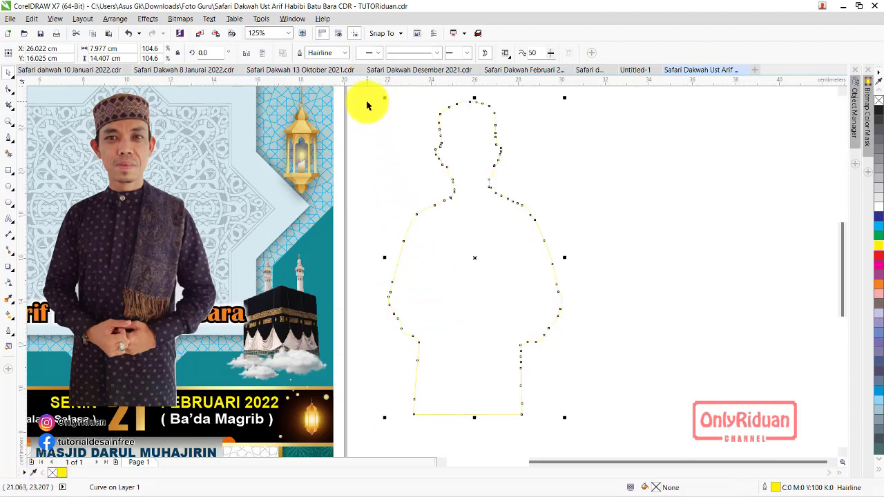
left_click(345, 52)
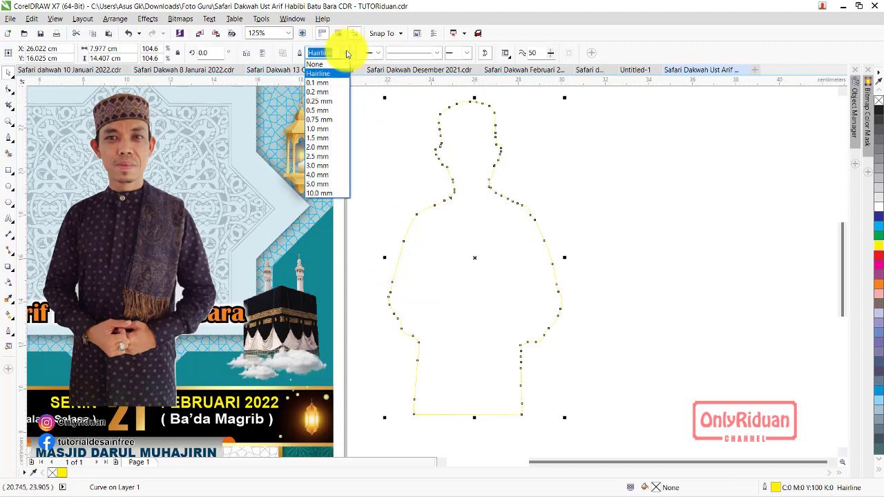
left_click(332, 133)
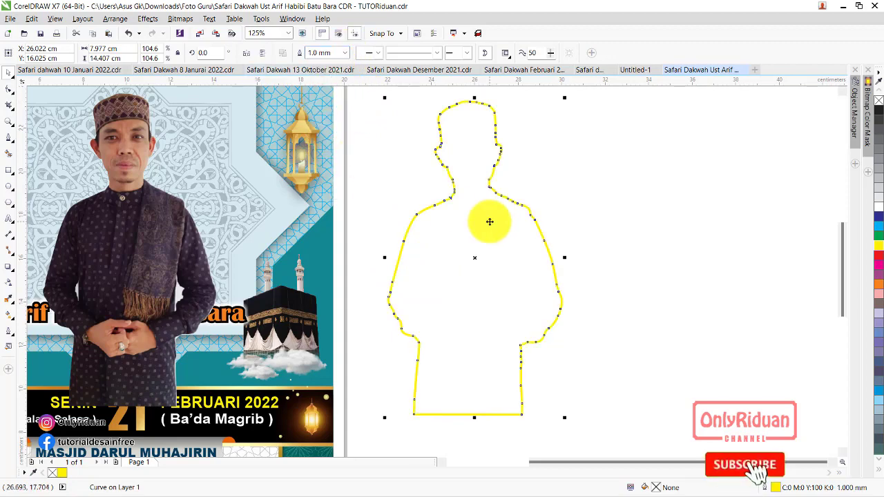
Position the yellow outline around the man in the poster photo
scroll(549, 214, "down", 2)
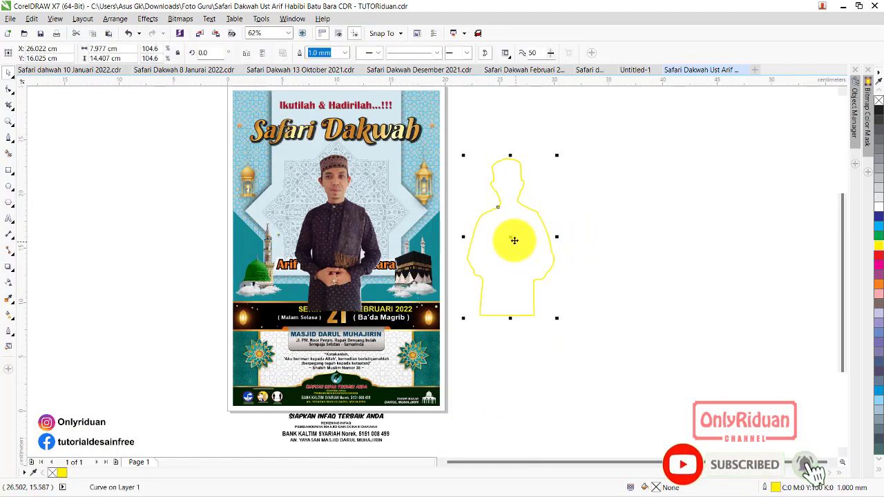
left_click_drag(513, 241, 340, 235)
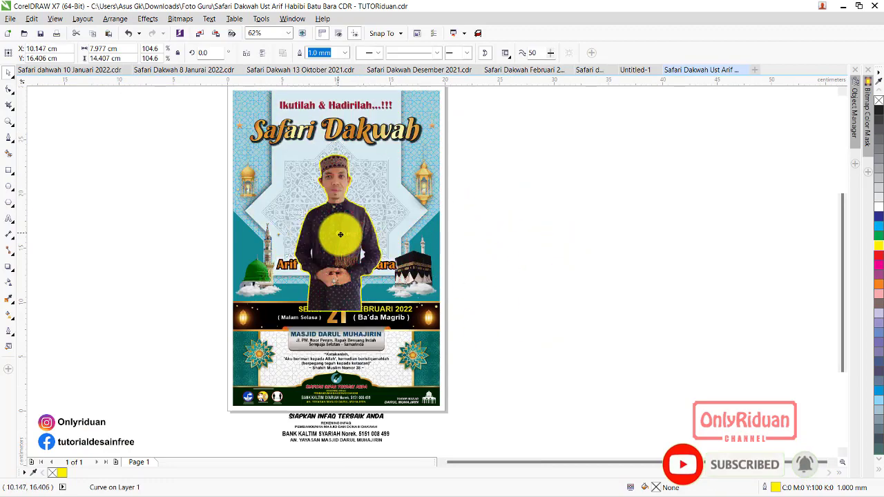
scroll(338, 234, "up", 2)
scroll(339, 155, "up", 2)
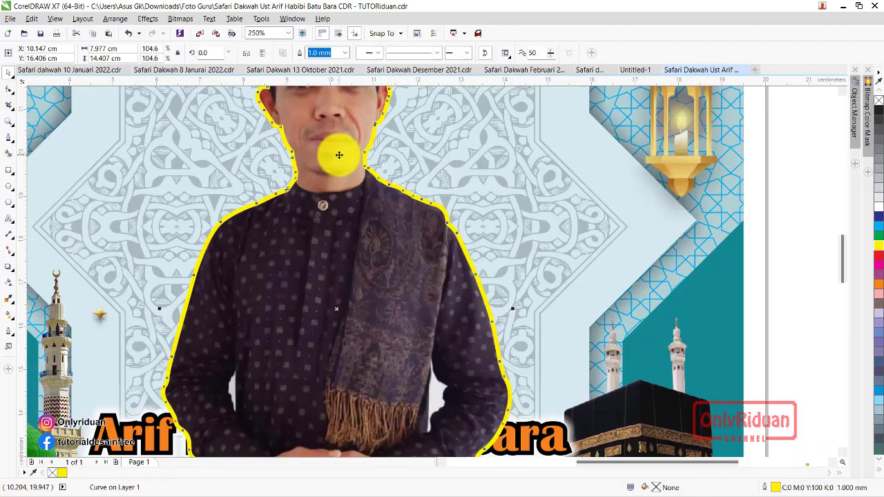
scroll(339, 155, "down", 4)
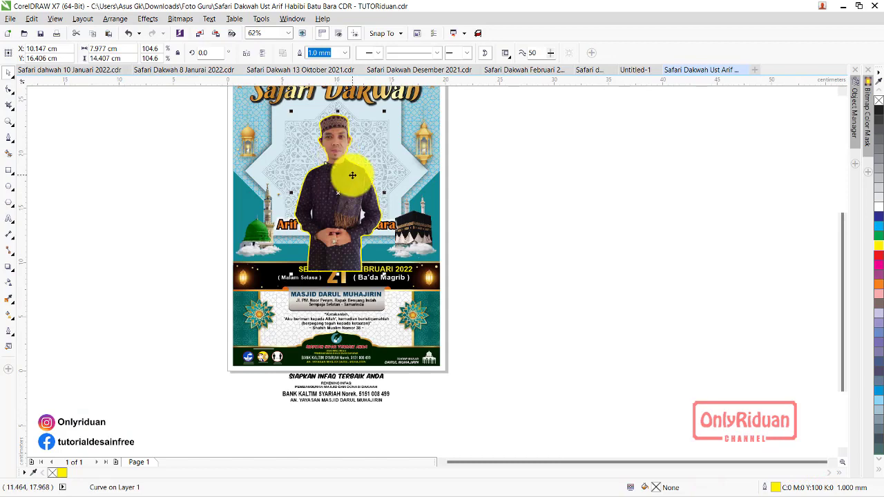
scroll(331, 152, "up", 2)
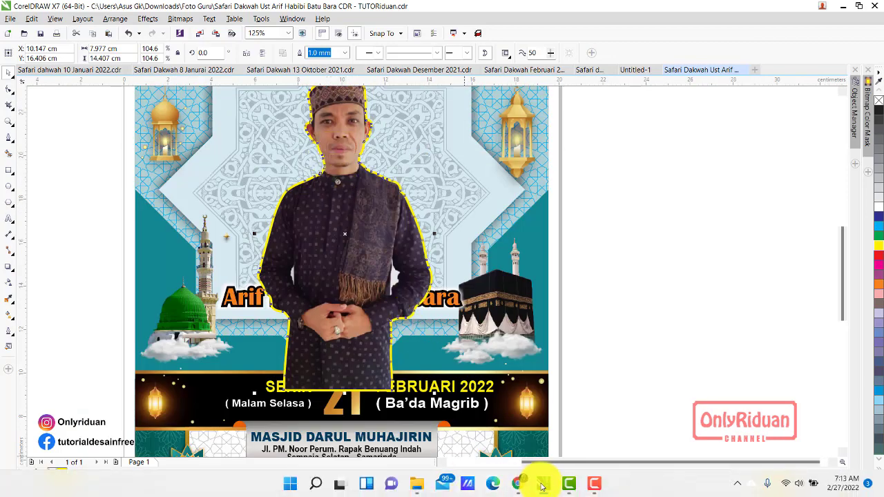
Switch to the TUTORiduan tutorial page in Chrome
left_click(520, 483)
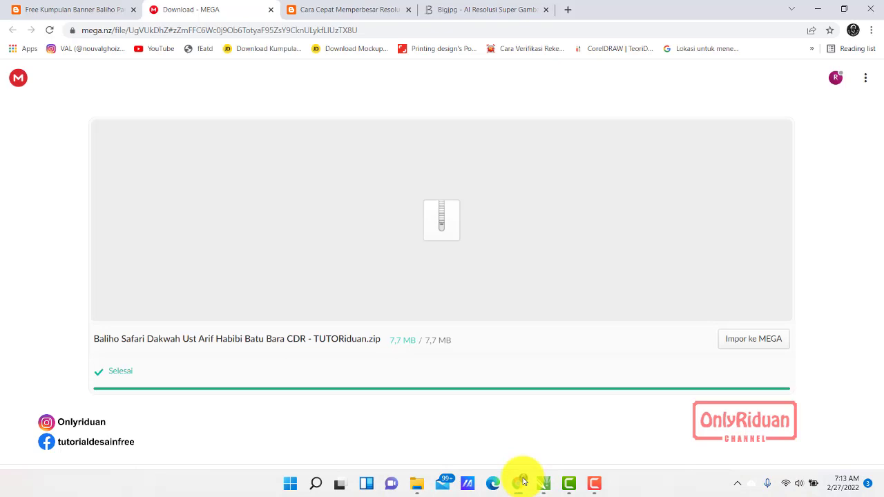
left_click(347, 11)
scroll(385, 159, "up", 3)
scroll(450, 227, "up", 5)
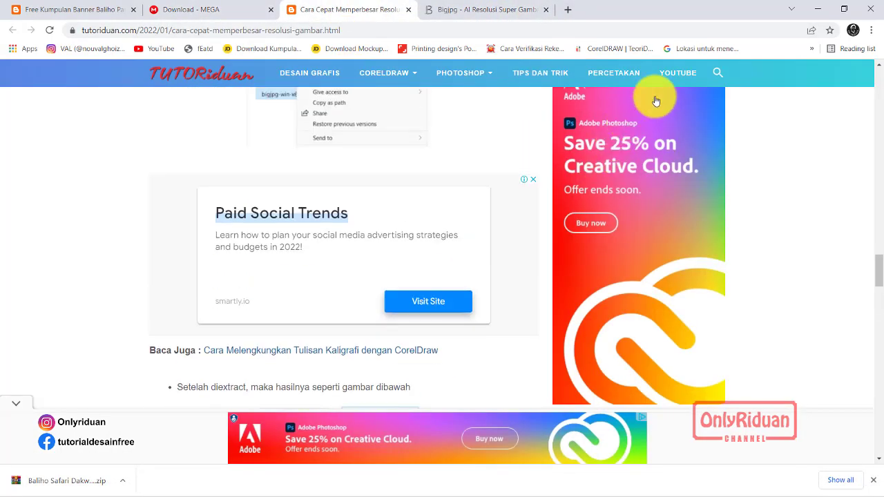
Search the site for 'Membuat garis' and open the Cara Membuat Garis Tepi article in a new tab
left_click(719, 73)
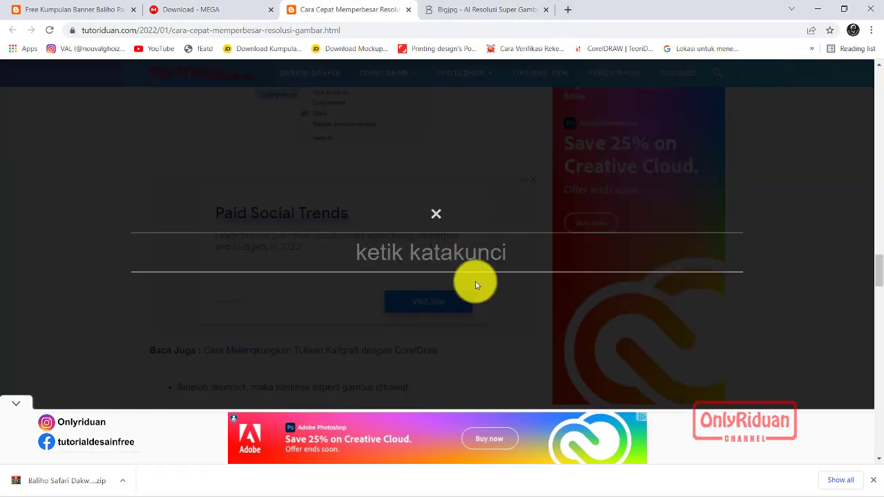
type("M")
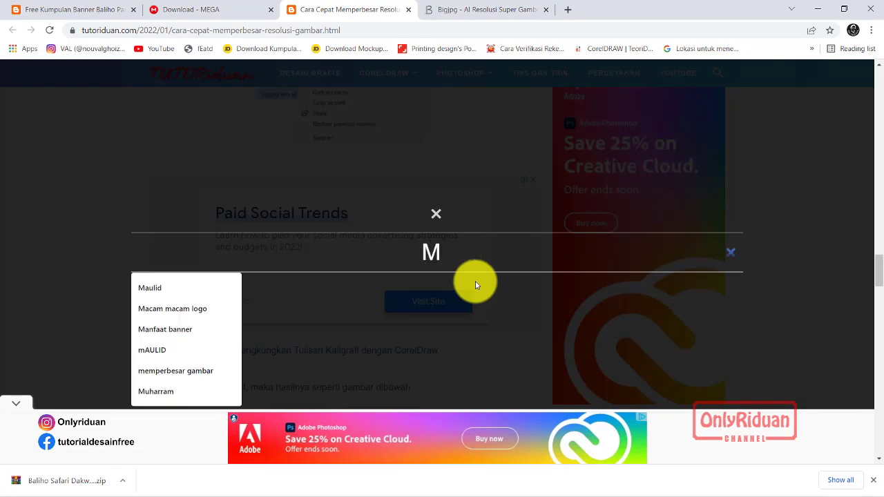
type("emb")
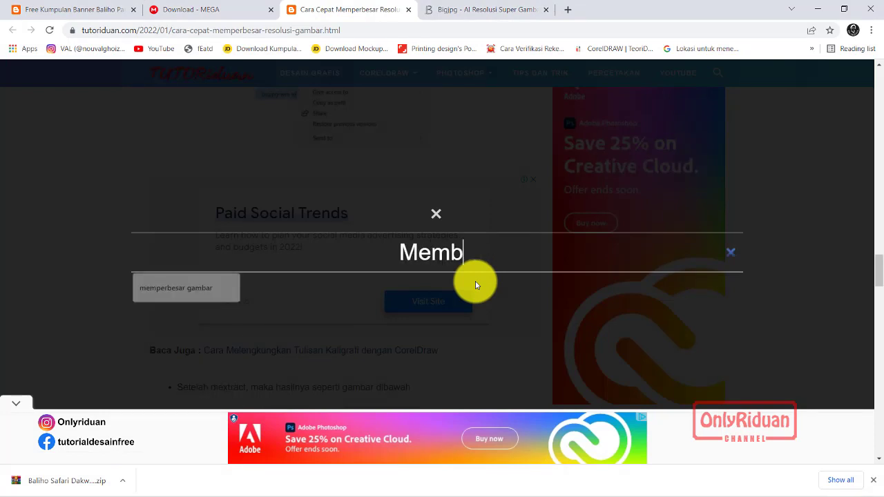
type("uat ga")
type("ris")
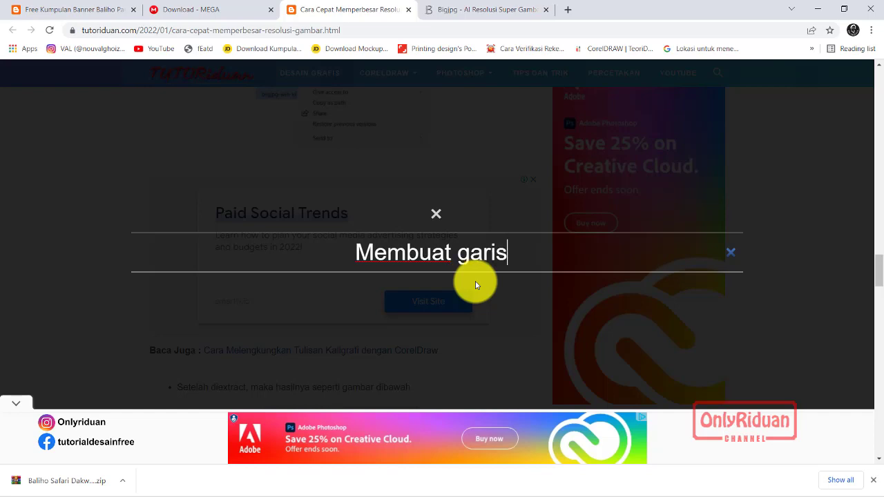
key("Return")
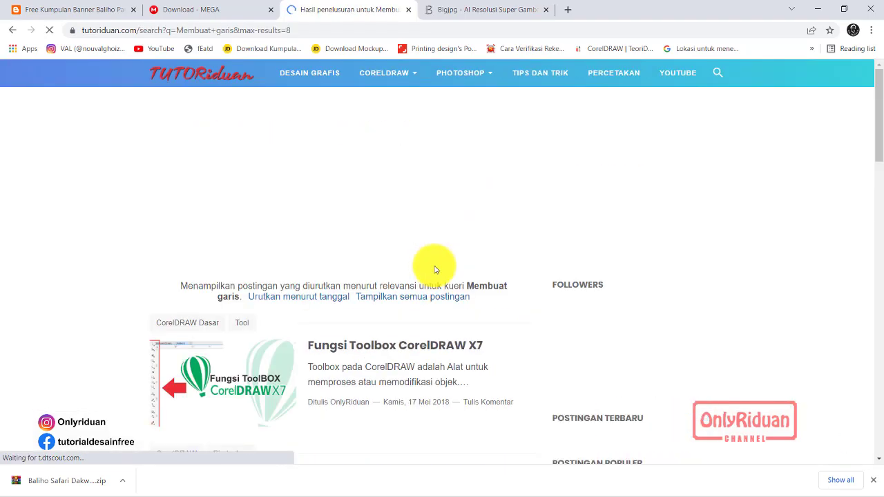
scroll(417, 264, "down", 2)
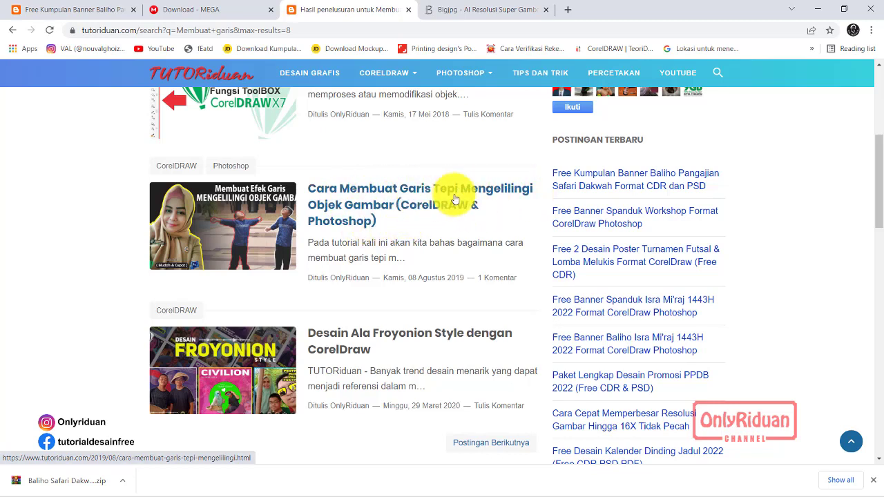
middle_click(374, 192)
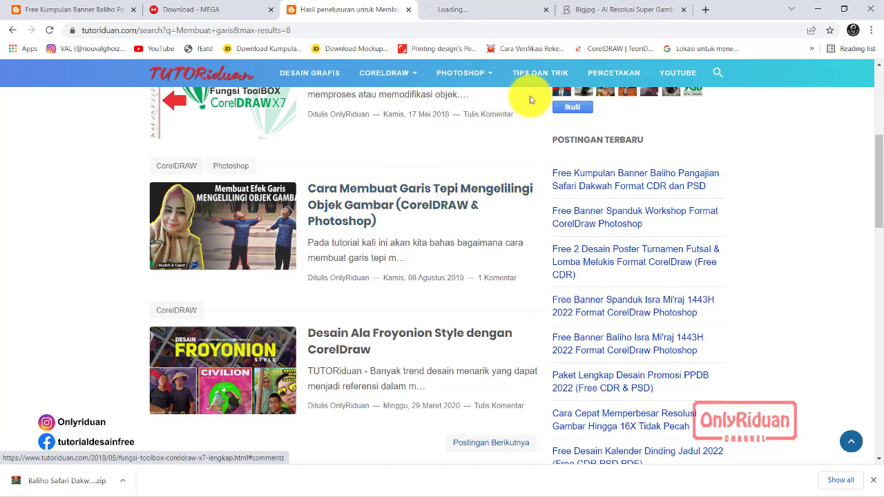
Scroll the new article to its section on outlining an object with Photoshop
left_click(503, 11)
scroll(448, 150, "down", 3)
scroll(434, 197, "down", 2)
scroll(389, 173, "down", 2)
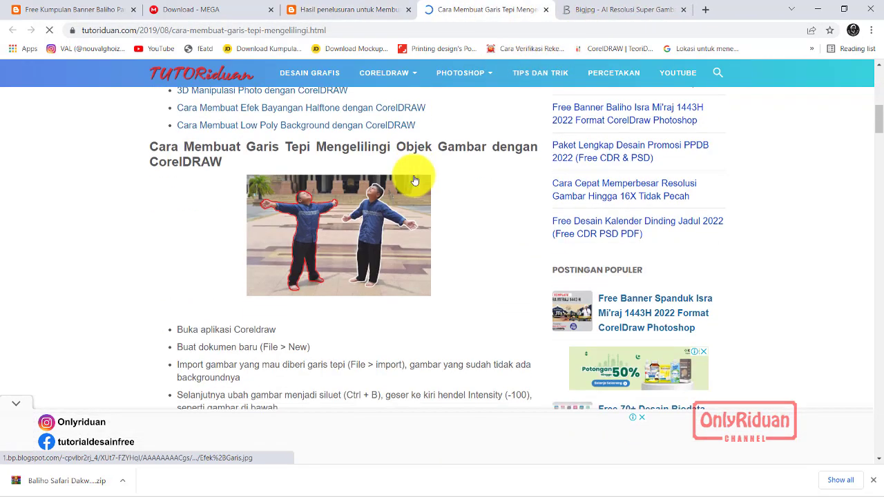
scroll(376, 214, "down", 5)
scroll(369, 194, "down", 2)
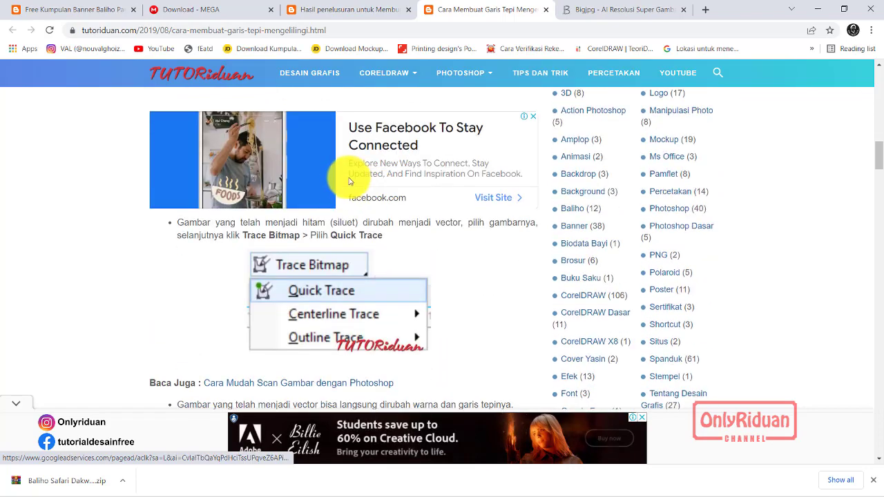
scroll(359, 177, "up", 3)
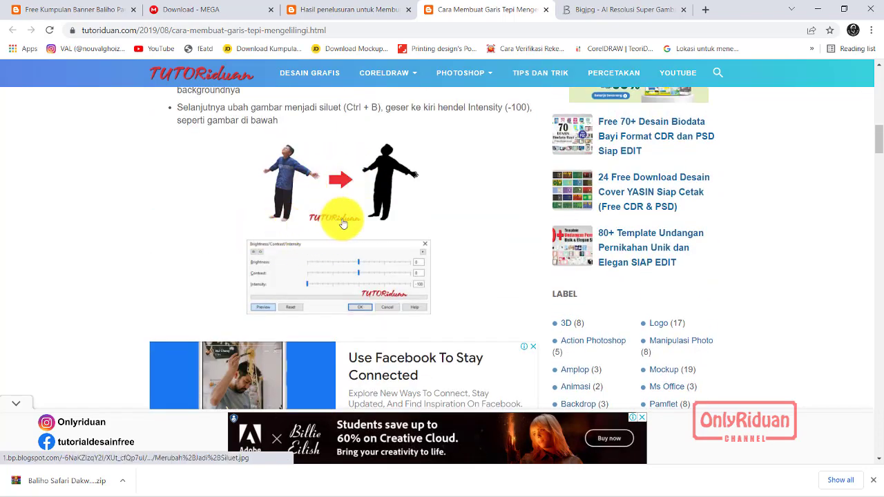
scroll(342, 222, "down", 4)
scroll(345, 222, "down", 2)
scroll(361, 208, "down", 3)
scroll(363, 209, "down", 3)
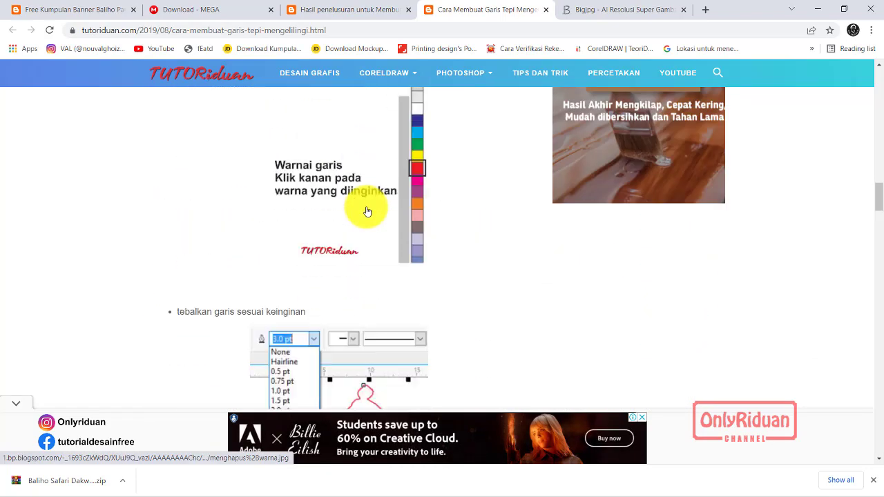
scroll(366, 210, "down", 4)
scroll(365, 207, "down", 3)
scroll(366, 204, "down", 3)
scroll(365, 205, "down", 1)
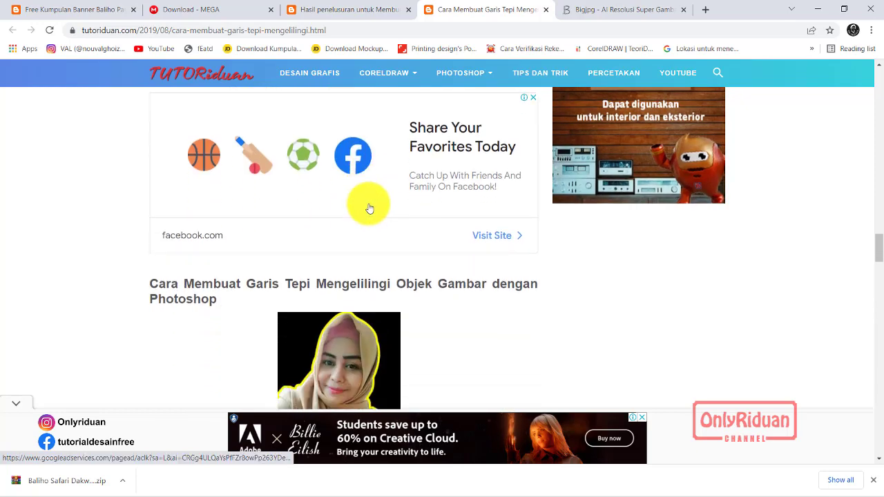
scroll(397, 225, "up", 4)
scroll(373, 217, "down", 5)
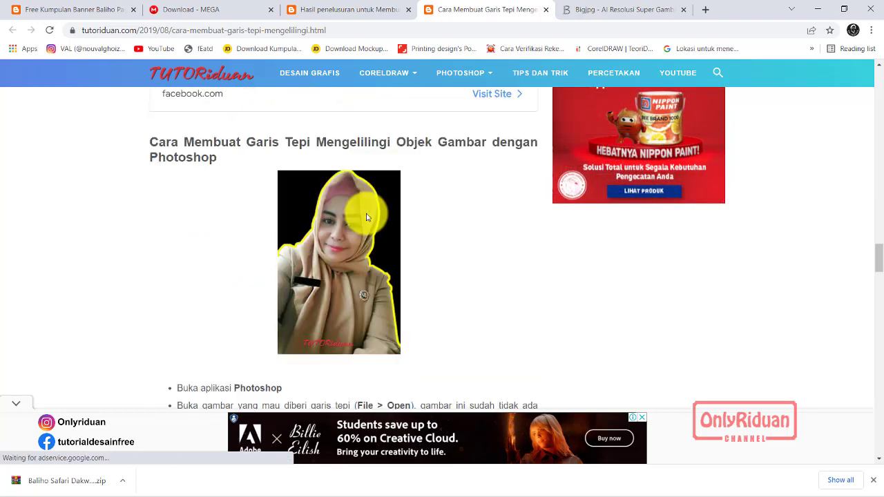
scroll(367, 216, "down", 2)
scroll(368, 213, "down", 3)
scroll(366, 207, "down", 1)
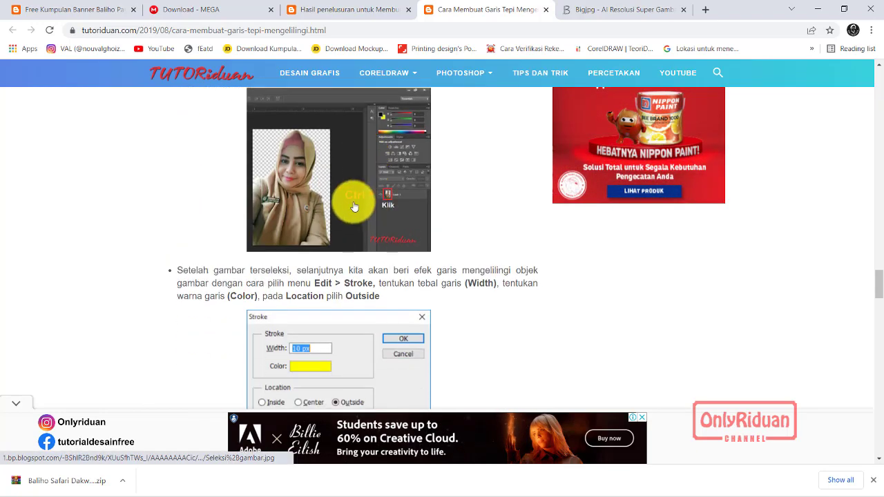
scroll(352, 203, "up", 5)
scroll(353, 221, "up", 1)
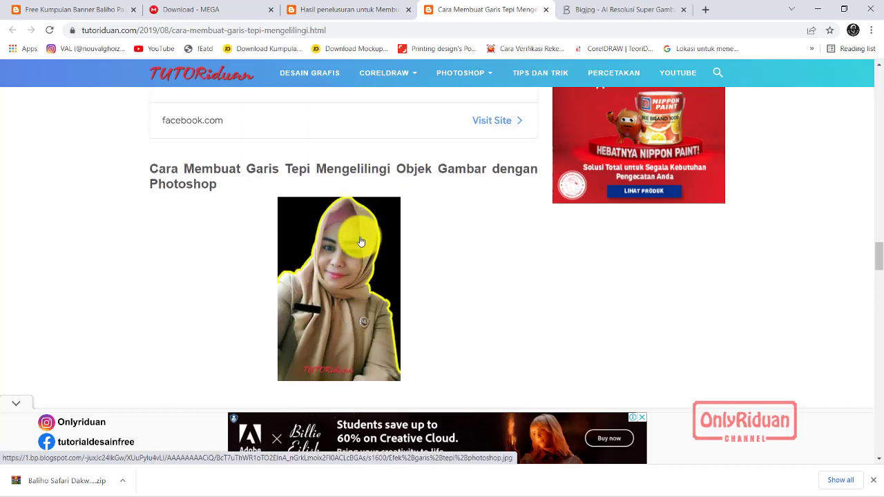
Back in CorelDRAW, reduce the man's yellow outline width to 0.5 mm
left_click(818, 9)
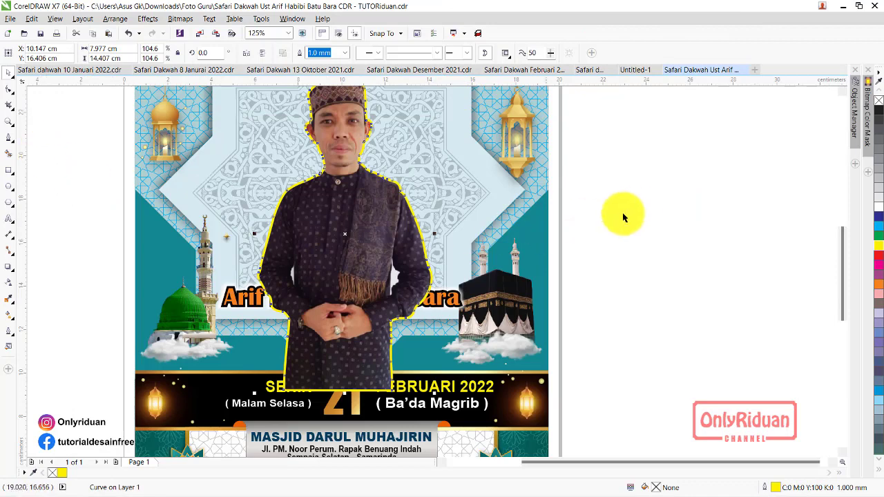
scroll(843, 93, "up", 2)
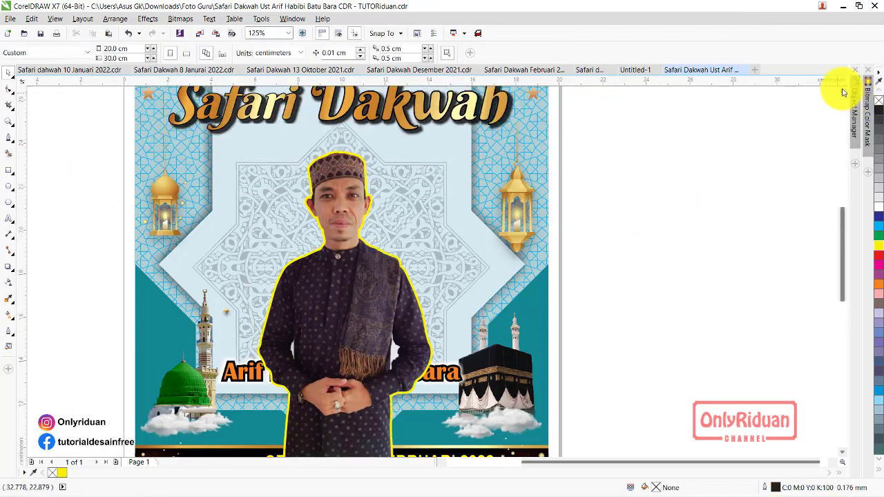
left_click(352, 236)
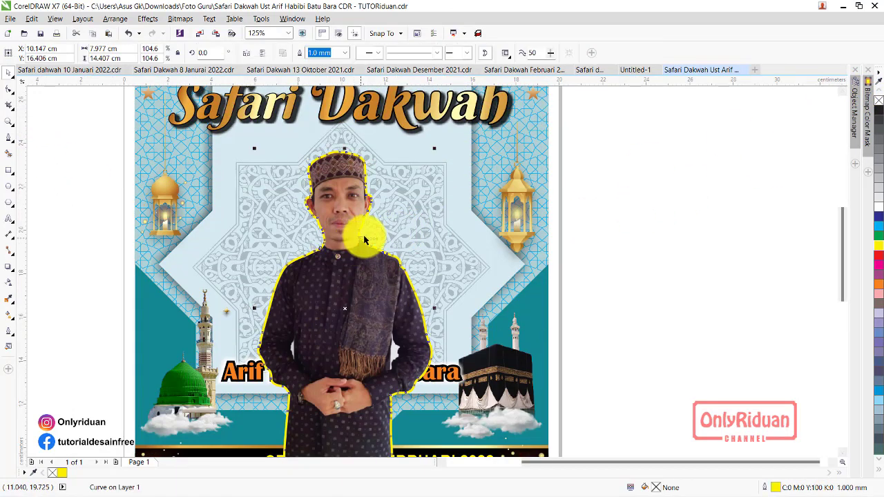
left_click(698, 282)
left_click(400, 261)
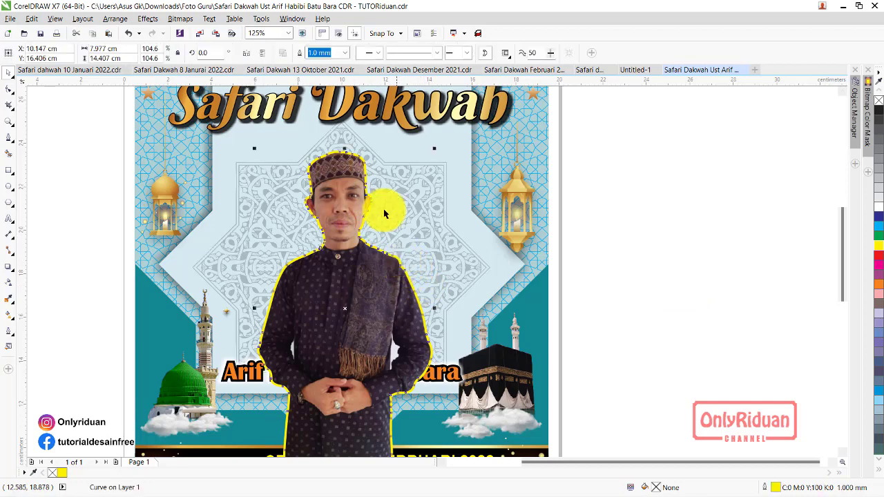
left_click(345, 52)
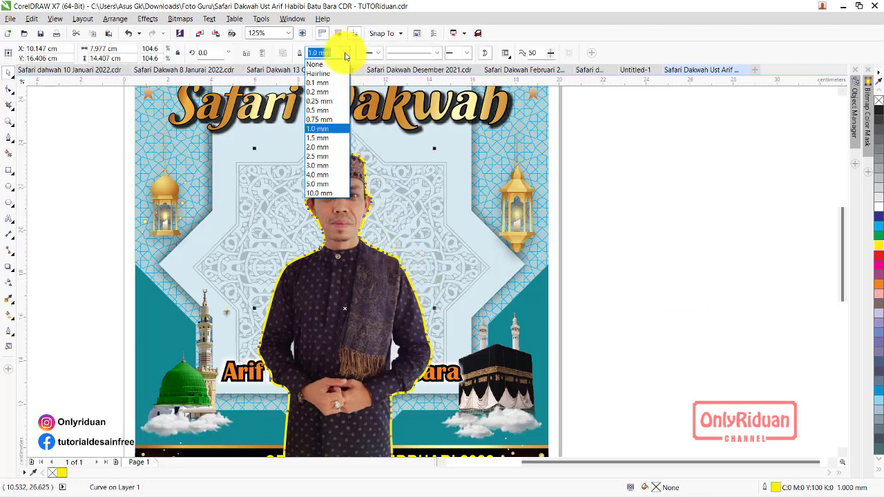
left_click(330, 120)
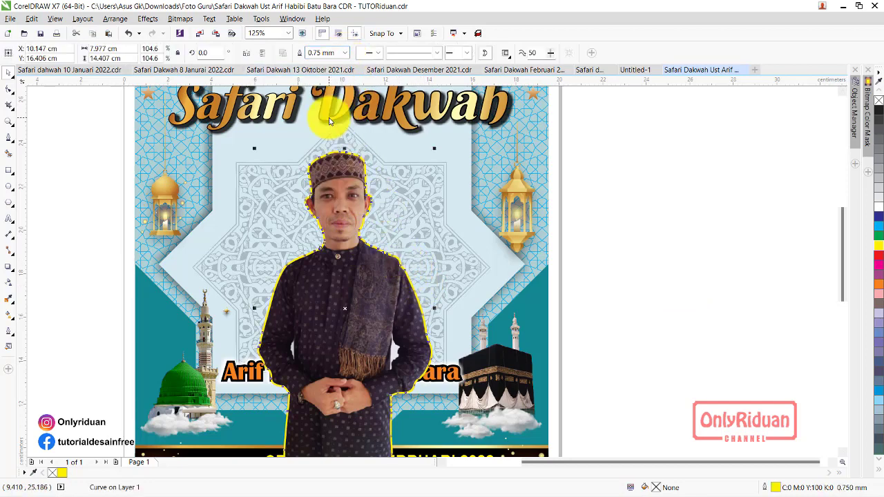
left_click(345, 54)
left_click(331, 111)
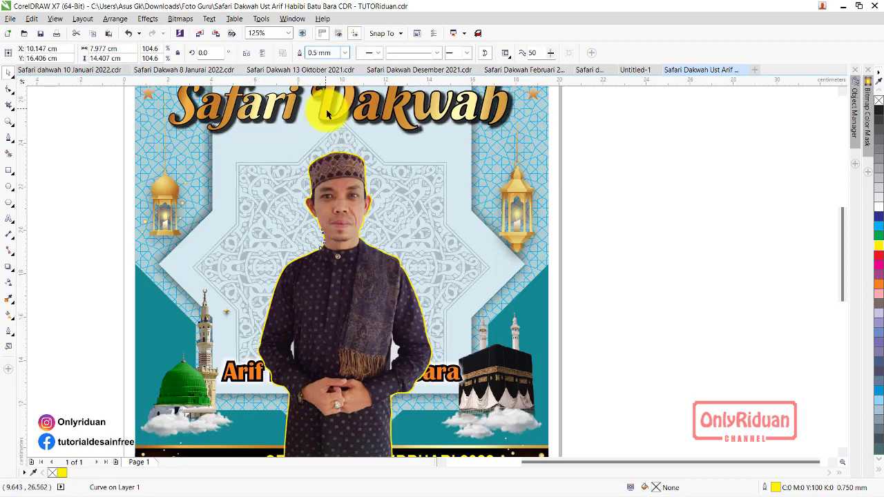
left_click(622, 241)
Move the outline curve and the man's photo off the poster to the right
scroll(358, 201, "down", 2)
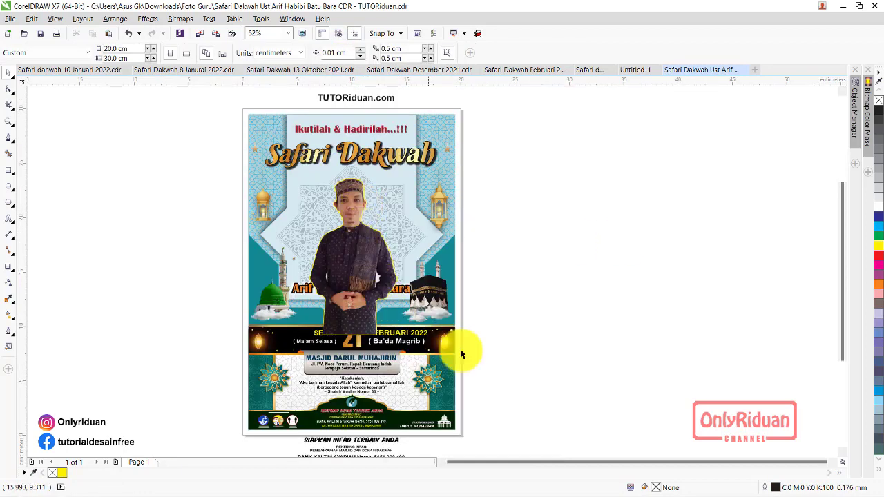
left_click(362, 334)
scroll(521, 299, "up", 3)
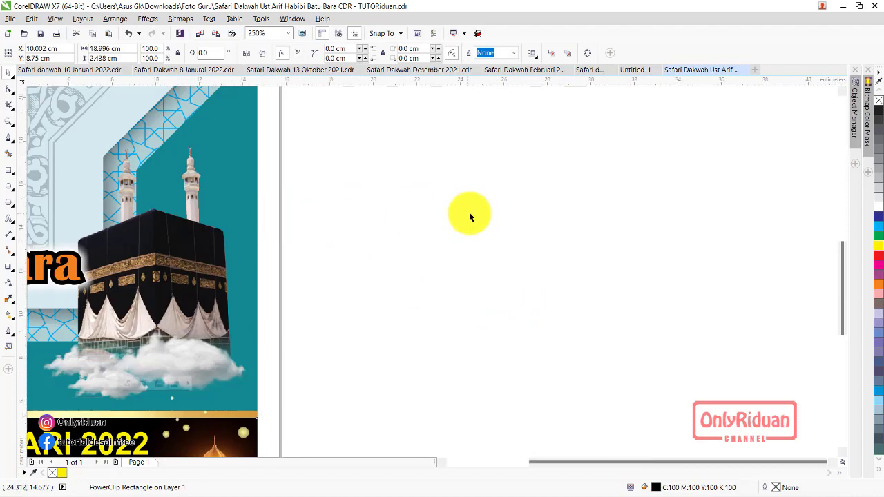
scroll(468, 213, "down", 3)
left_click_drag(339, 183, 502, 186)
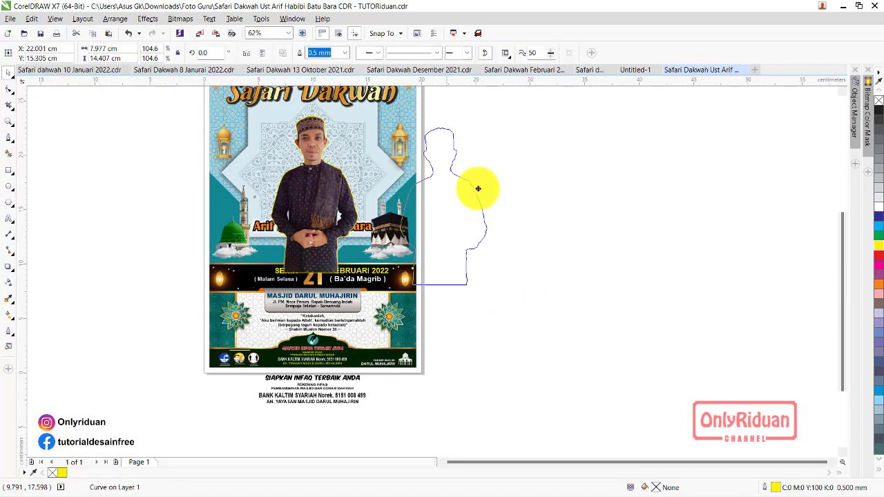
key("Delete")
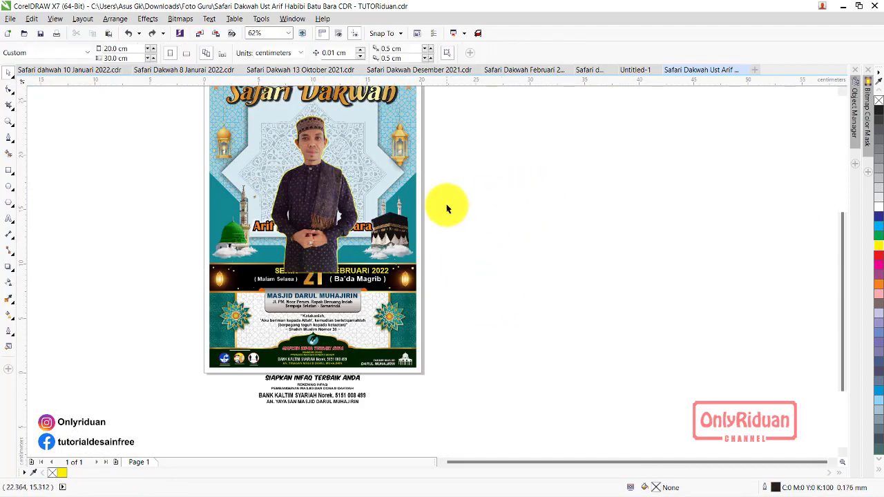
scroll(302, 175, "up", 2)
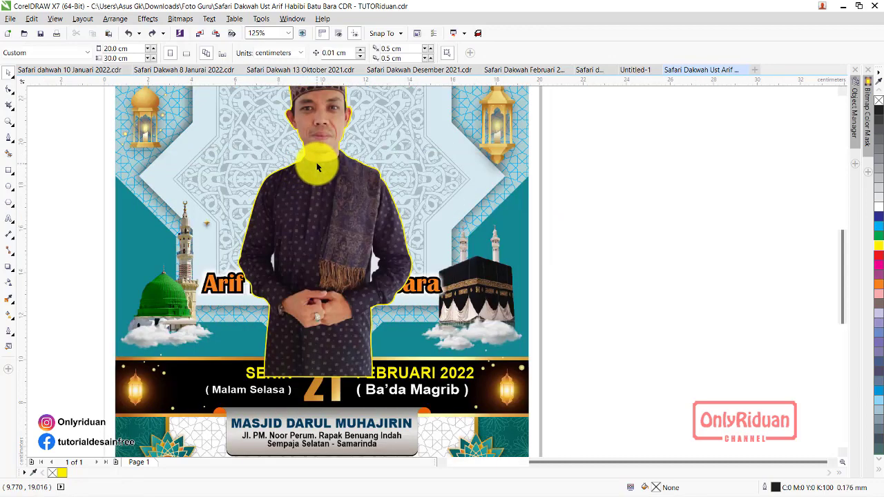
left_click(317, 167)
scroll(332, 173, "down", 2)
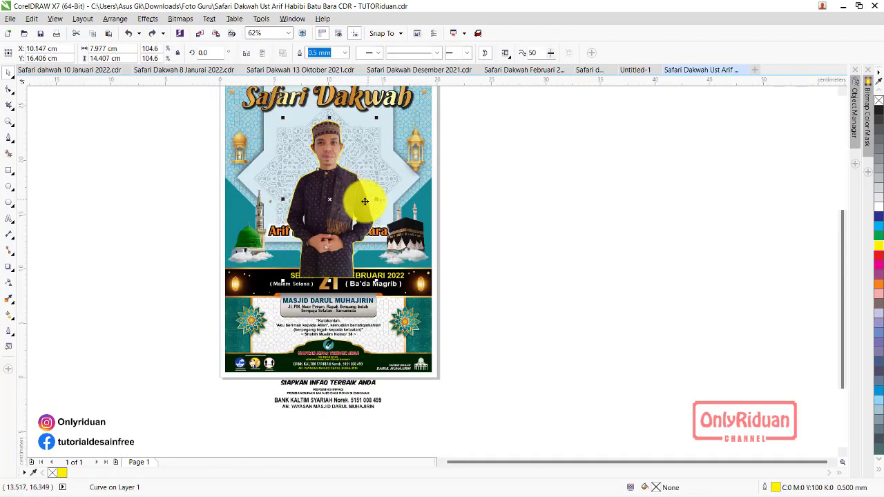
left_click(411, 271)
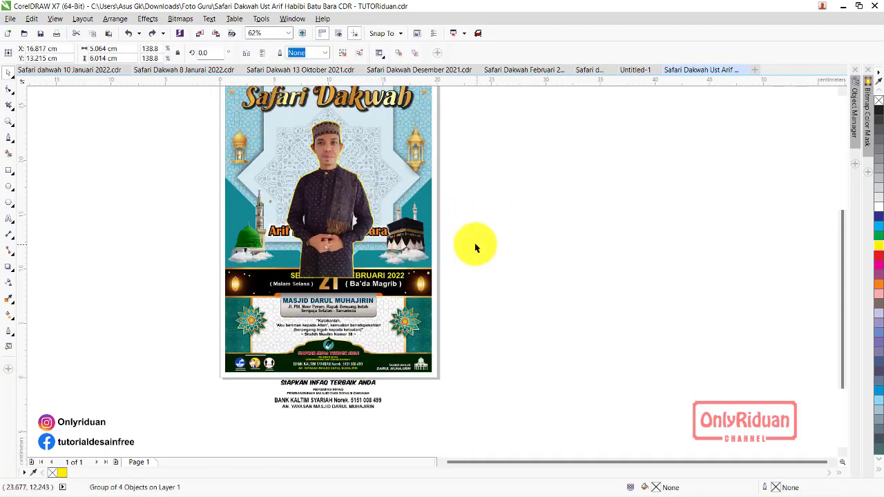
left_click_drag(355, 207, 527, 217)
mouse_move(362, 207)
left_mouse_down()
mouse_move(579, 249)
mouse_move(612, 220)
left_mouse_up()
Group the photo with its outline and move the group back onto the poster
mouse_move(686, 349)
left_mouse_down()
mouse_move(482, 193)
mouse_move(468, 97)
left_mouse_up()
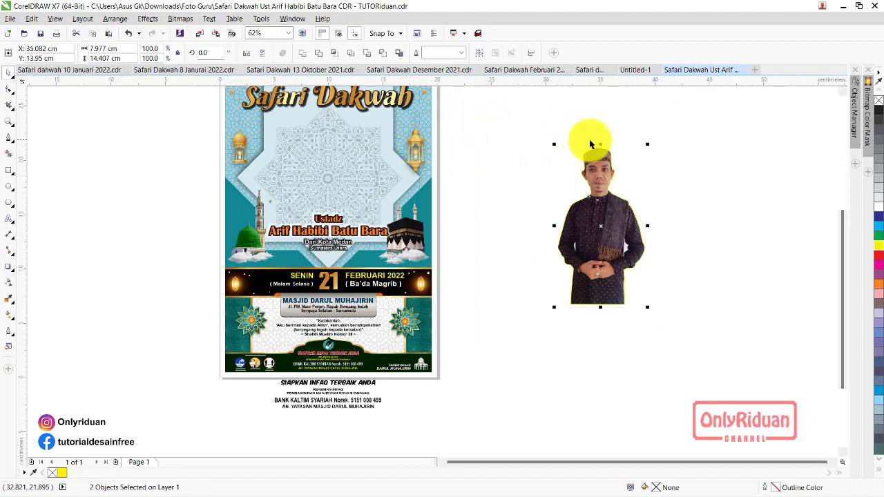
mouse_move(694, 353)
left_mouse_down()
mouse_move(530, 154)
mouse_move(502, 134)
left_mouse_up()
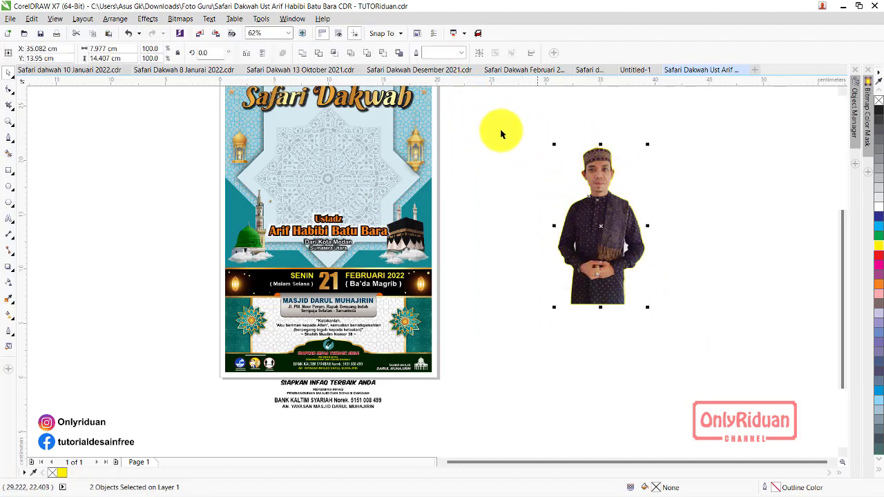
left_click(492, 52)
mouse_move(615, 228)
left_mouse_down()
mouse_move(396, 245)
mouse_move(342, 203)
mouse_move(345, 194)
left_mouse_up()
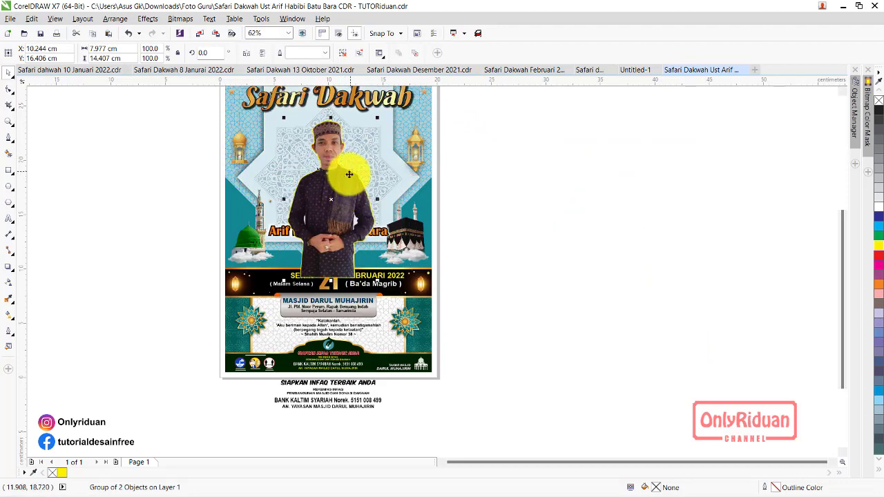
PowerClip the photo group inside the poster's background frame
scroll(360, 143, "up", 3)
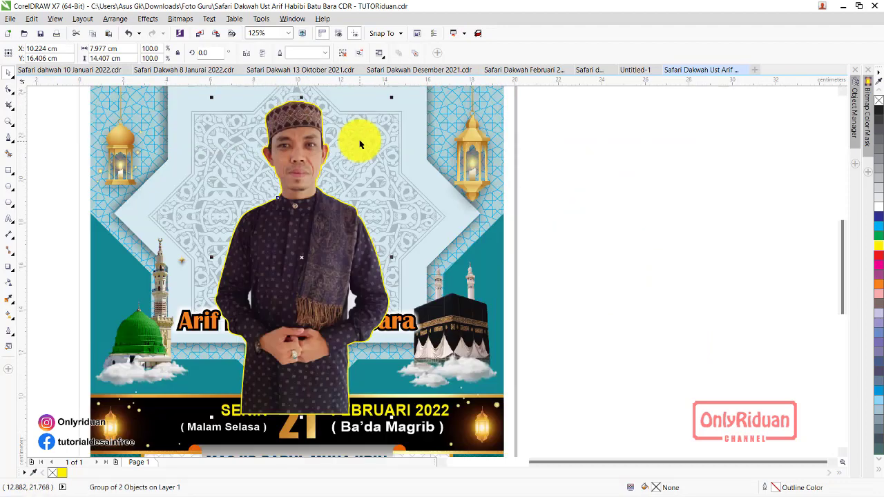
right_click(305, 215)
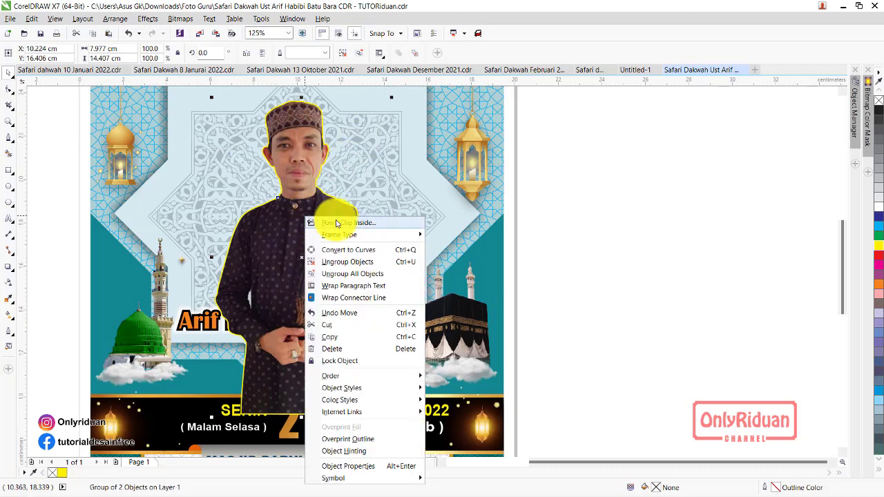
left_click(336, 223)
left_click(439, 198)
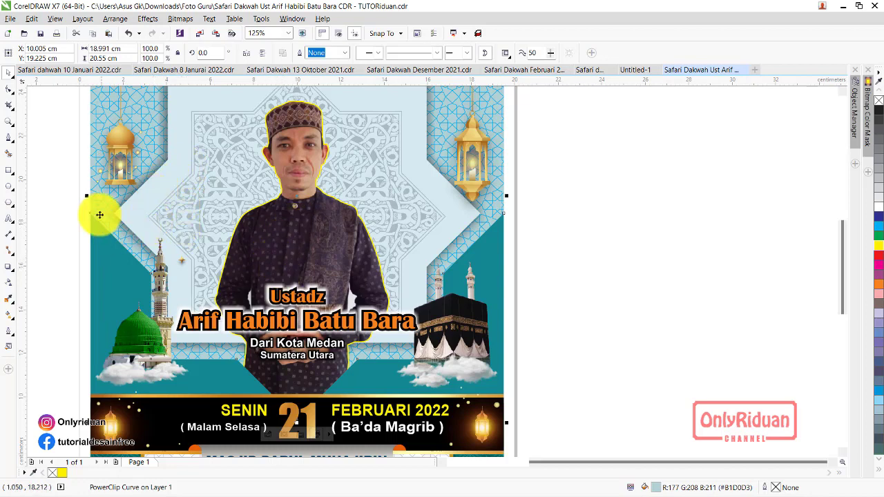
Edit the PowerClip contents to adjust the photo, then finish editing
right_click(321, 225)
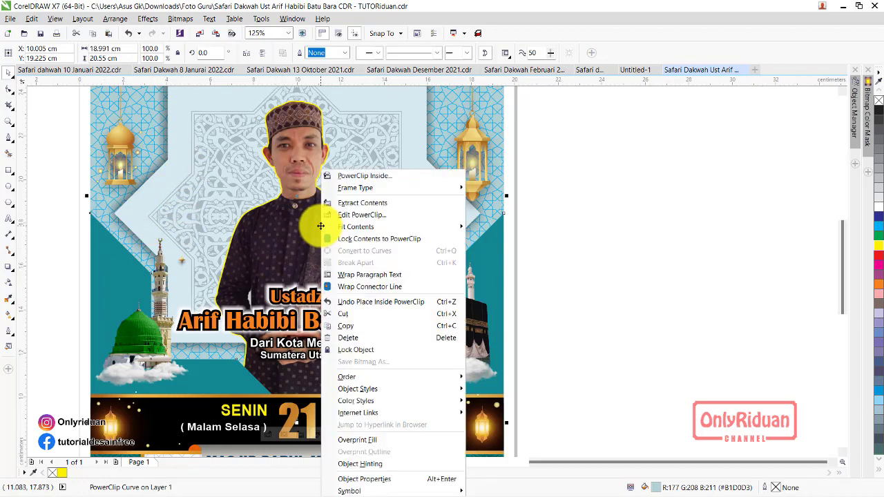
left_click(351, 215)
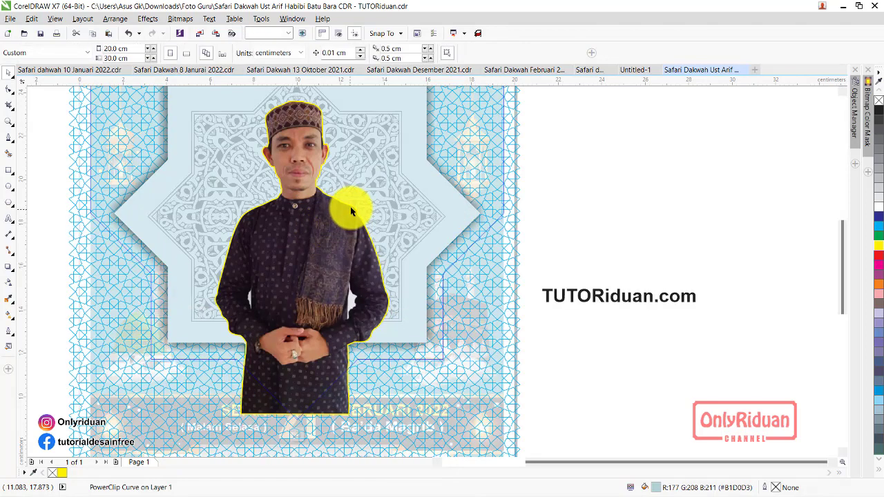
left_click(274, 271)
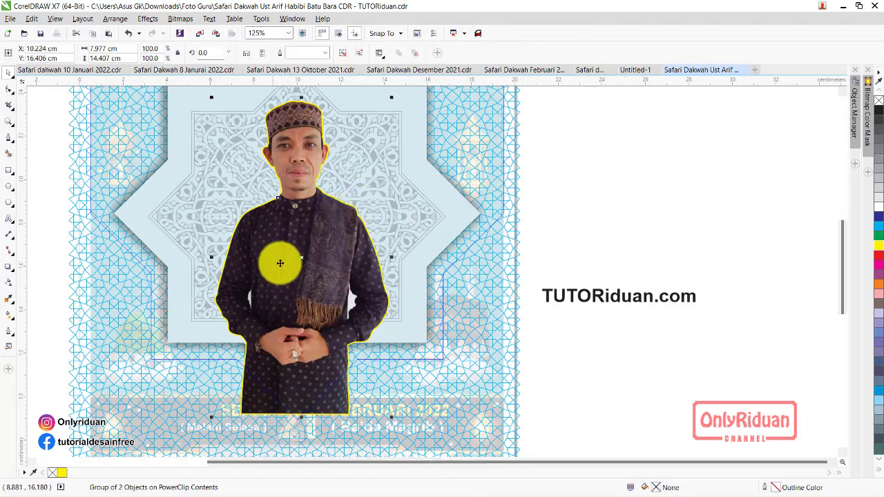
right_click(292, 220)
left_click(433, 202)
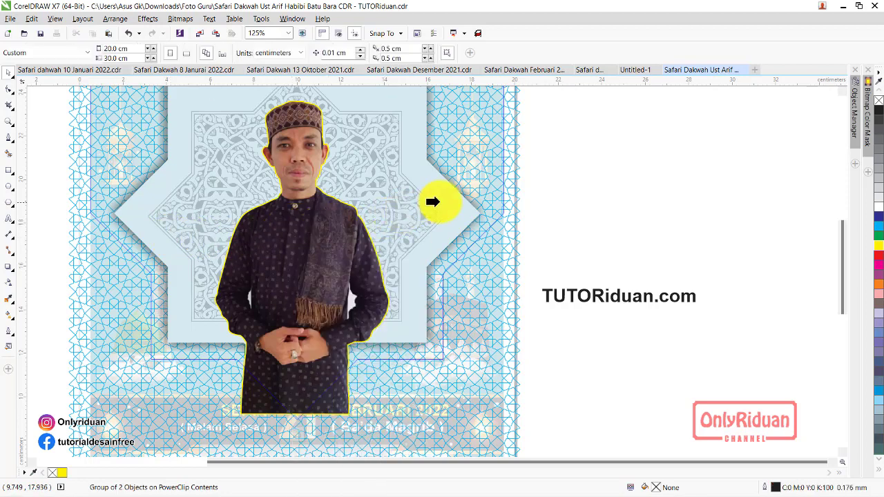
left_click(441, 199)
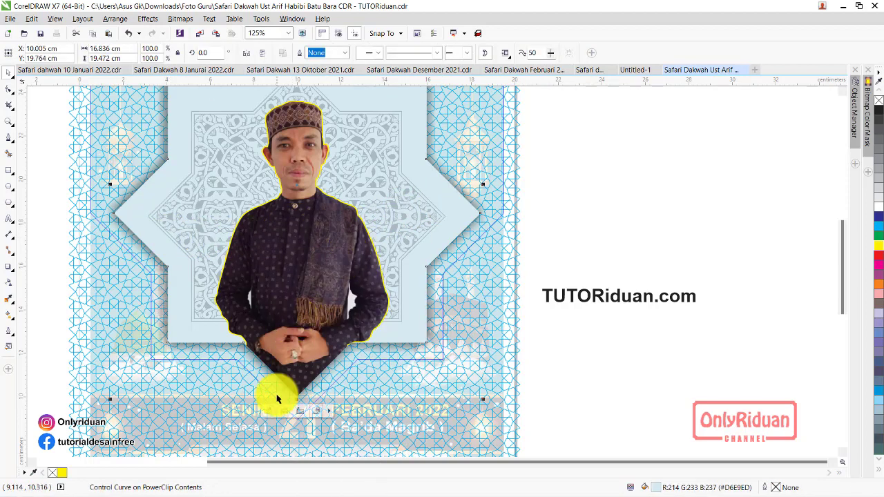
right_click(331, 237)
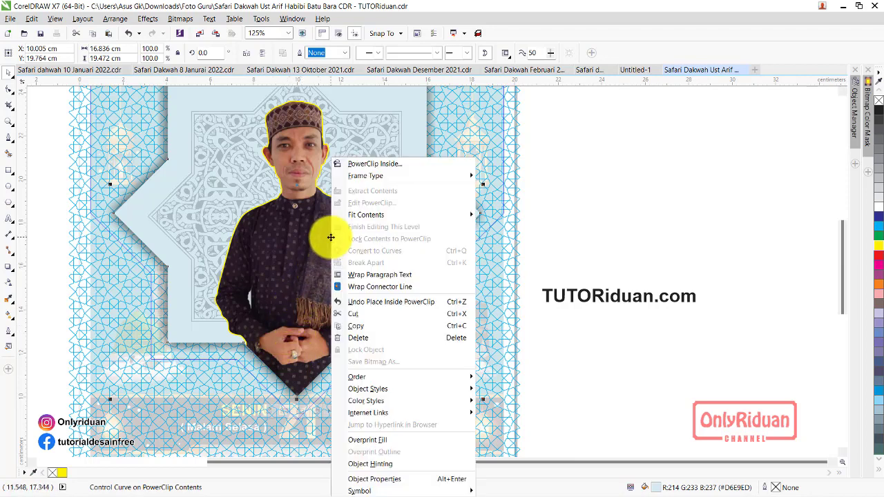
left_click(356, 226)
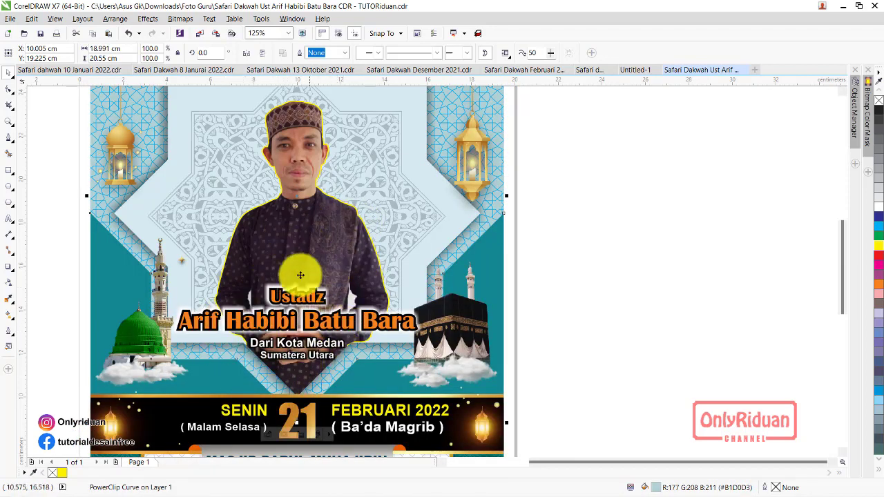
Zoom out to the full page and marquee-select all 68 poster objects
scroll(368, 222, "down", 2)
scroll(331, 199, "up", 2)
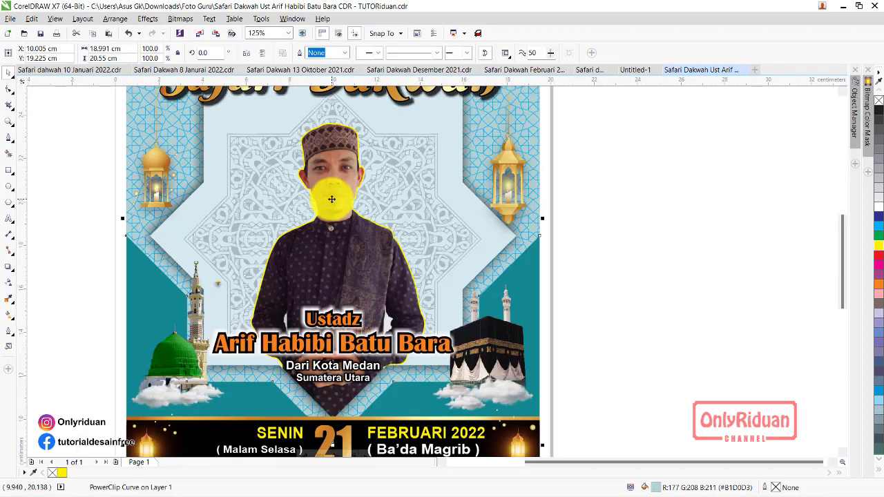
left_click(618, 275)
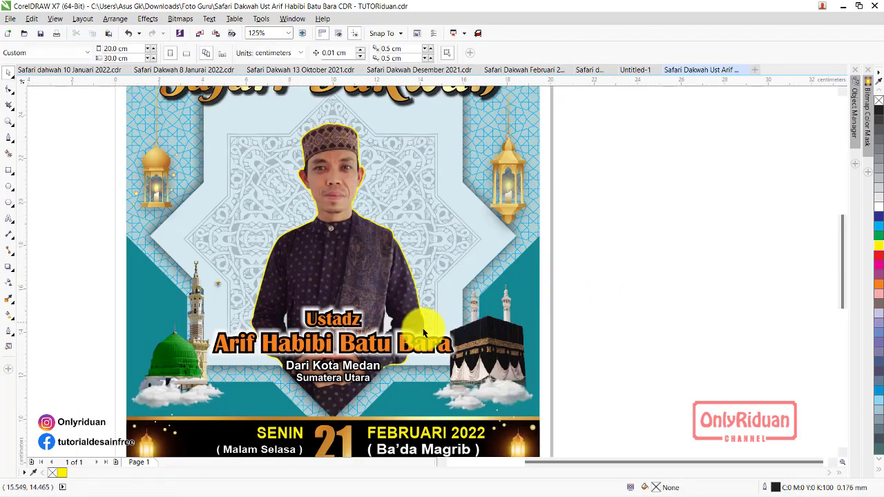
left_click(378, 350)
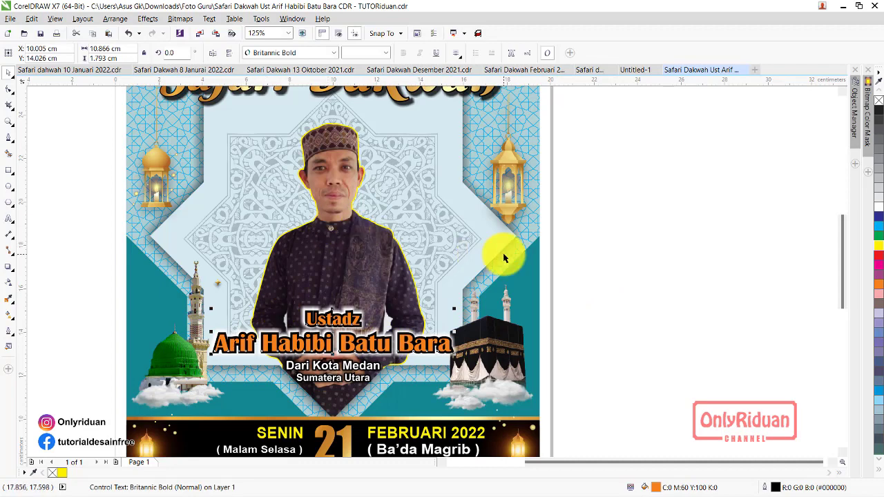
scroll(443, 226, "down", 1)
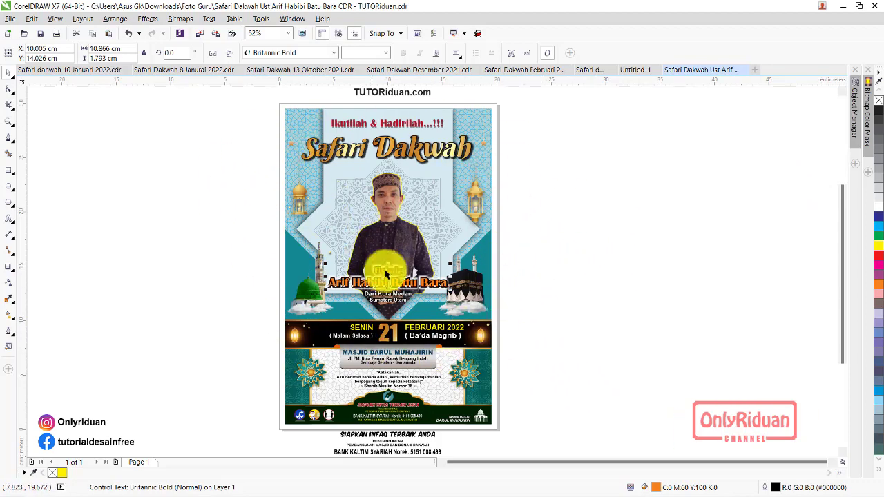
left_click(536, 173)
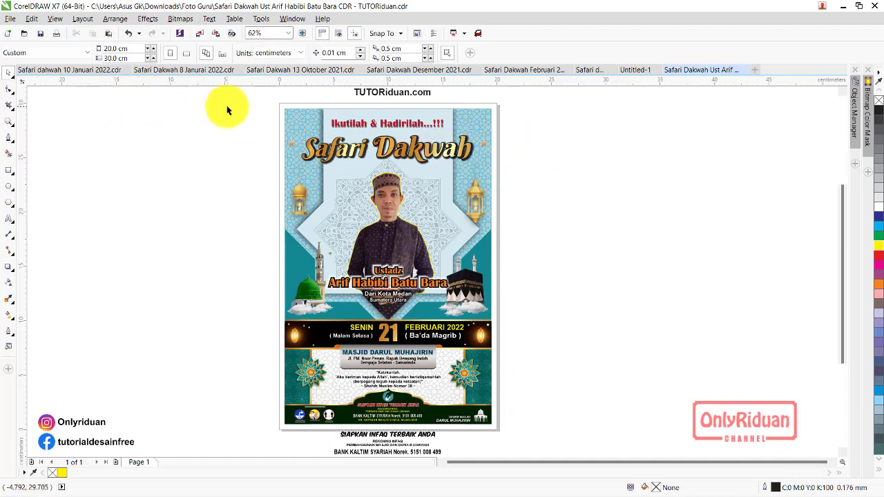
mouse_move(274, 106)
left_mouse_down()
mouse_move(555, 437)
mouse_move(553, 430)
left_mouse_up()
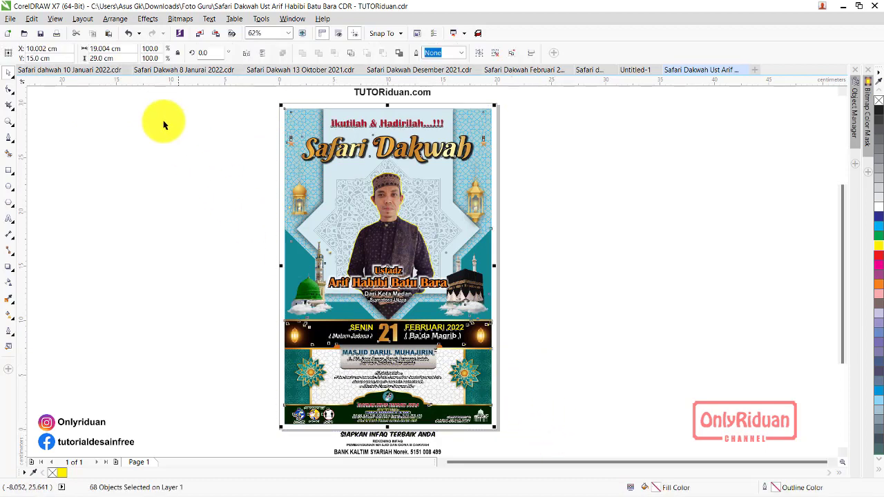
mouse_move(69, 70)
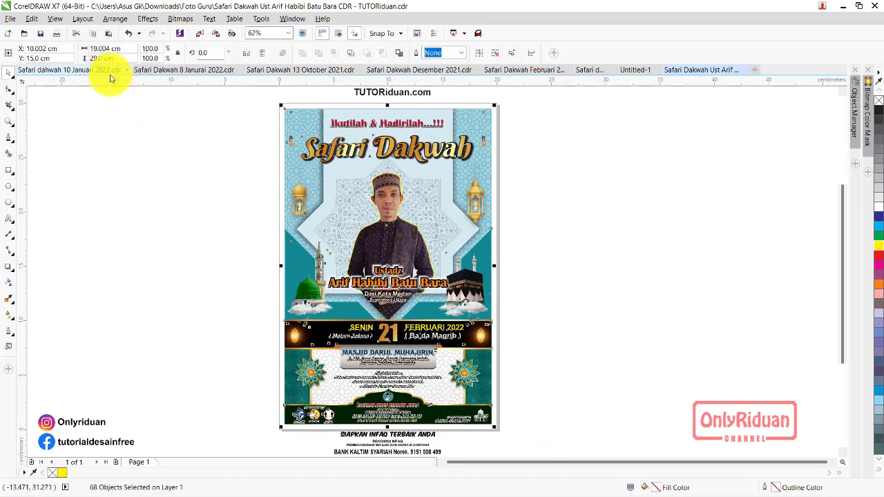
Group the 68 reselected poster objects and resize the group to 20 × 30 cm
left_click(185, 131)
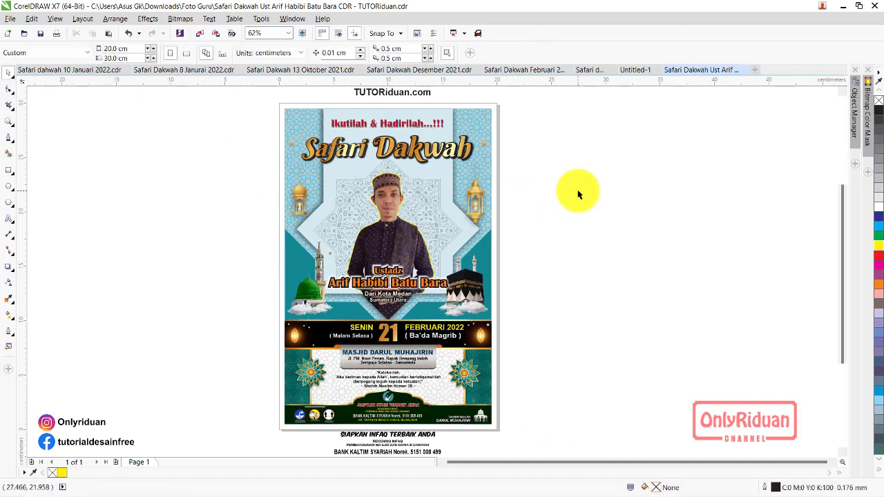
left_click_drag(275, 107, 505, 430)
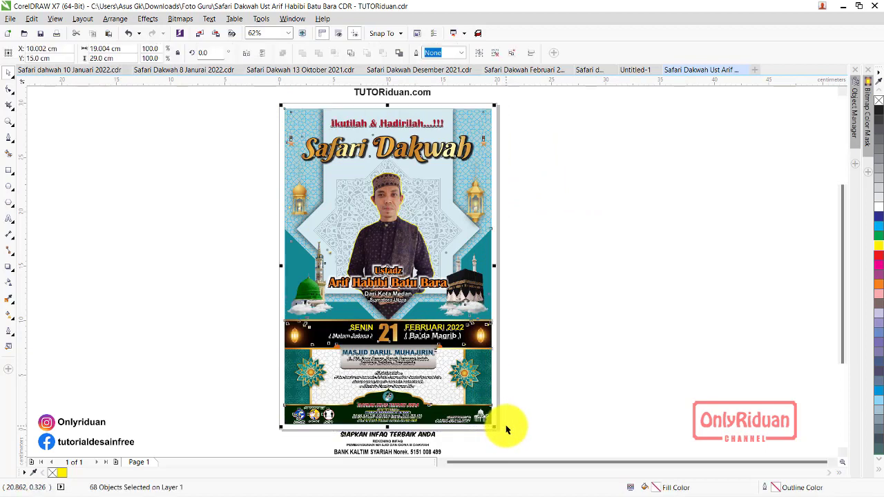
left_click(483, 53)
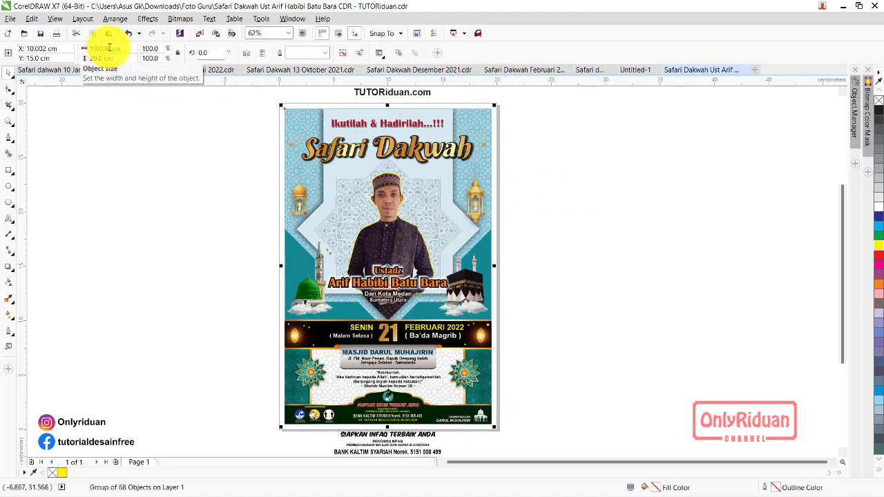
left_click_drag(110, 47, 86, 47)
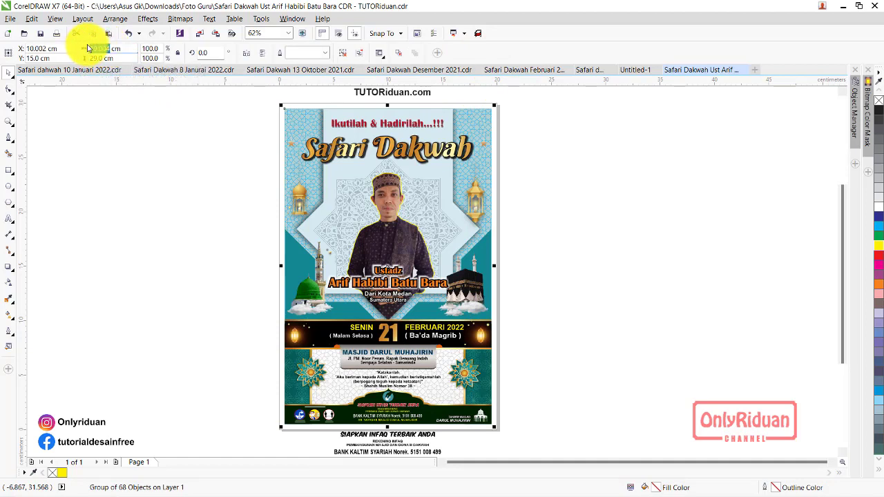
type("20")
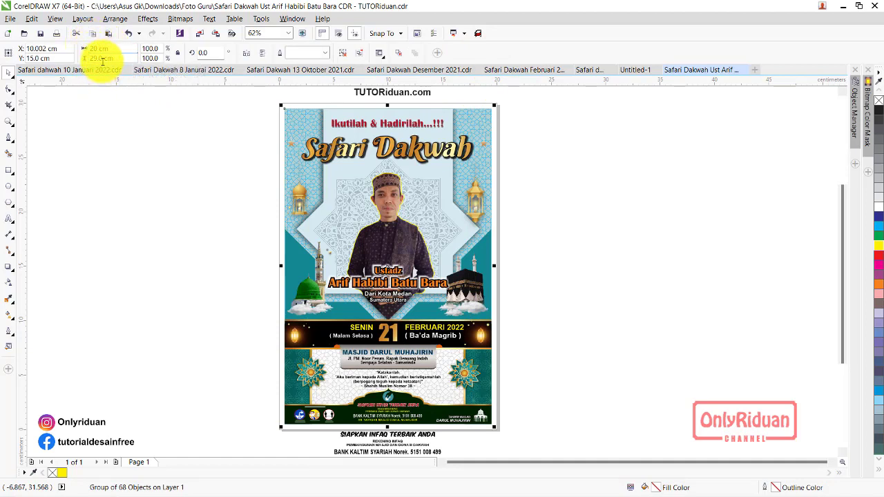
left_click_drag(102, 58, 86, 58)
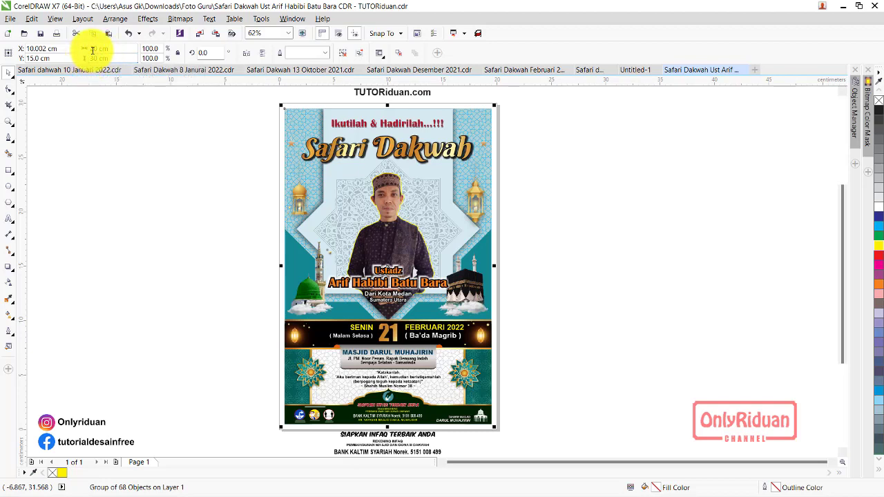
key("Return")
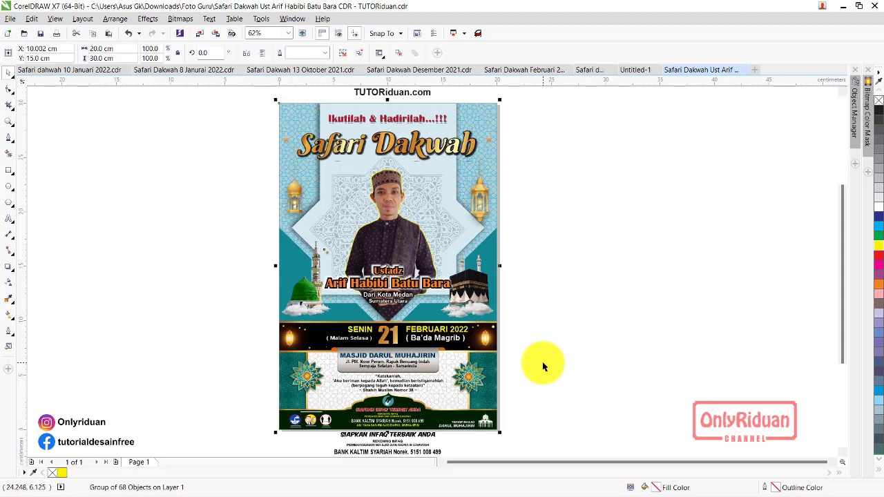
Switch across the document tabs to the Safari dahwah 10 Januari 2022 document
left_click(514, 71)
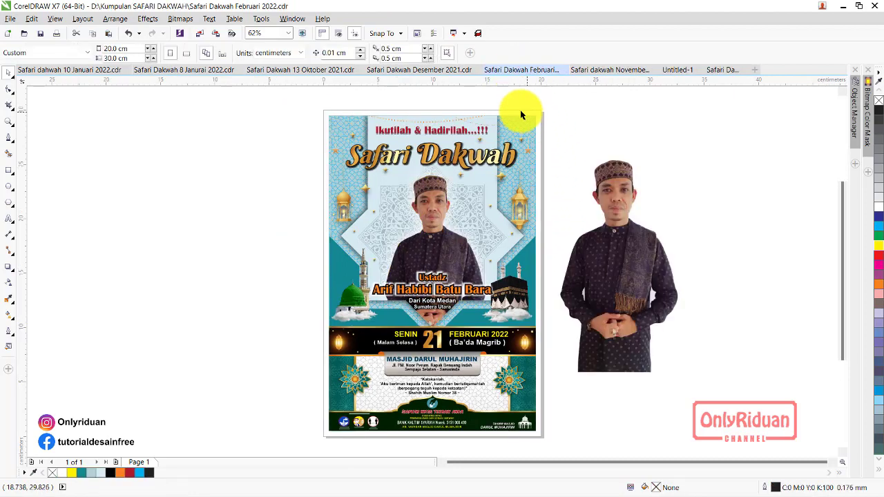
left_click(442, 70)
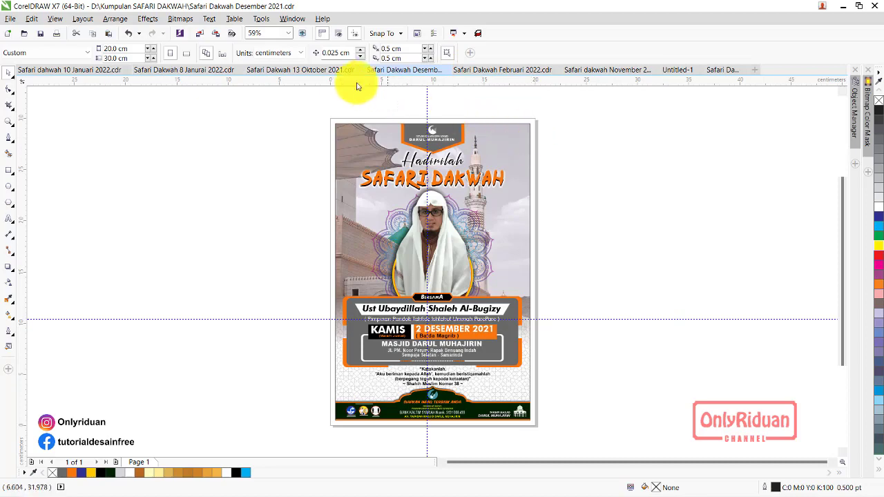
left_click(325, 69)
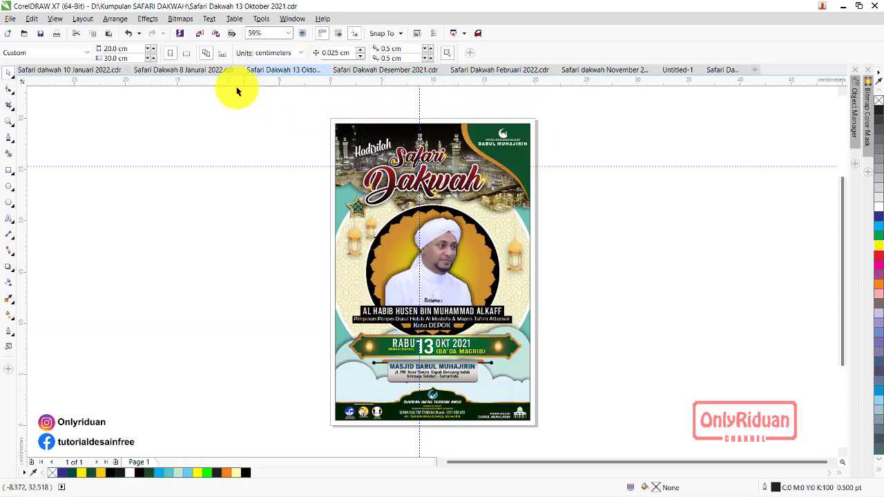
left_click(193, 72)
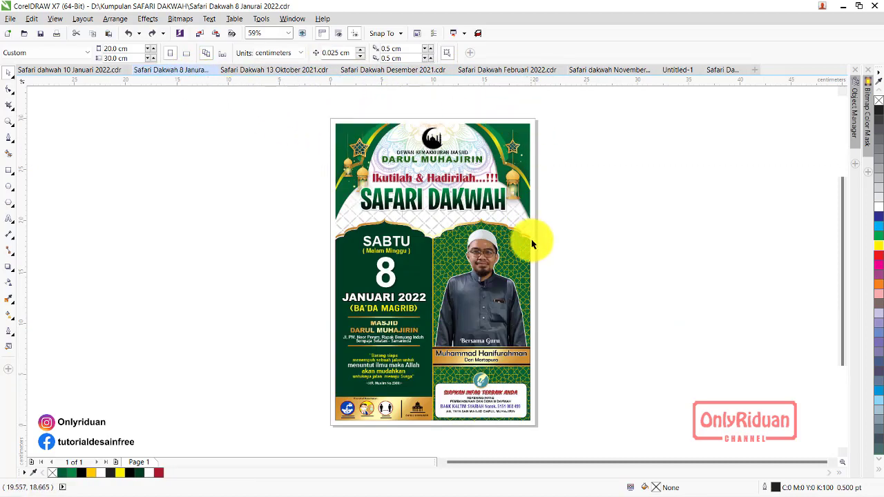
left_click(103, 69)
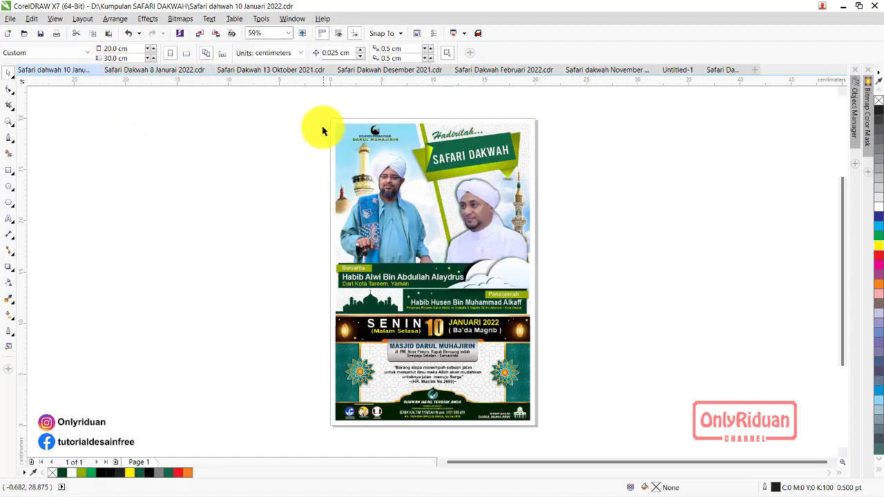
Group that poster's 100 objects and resize the group to 20 × 30 cm
left_click(384, 165)
left_click(326, 138)
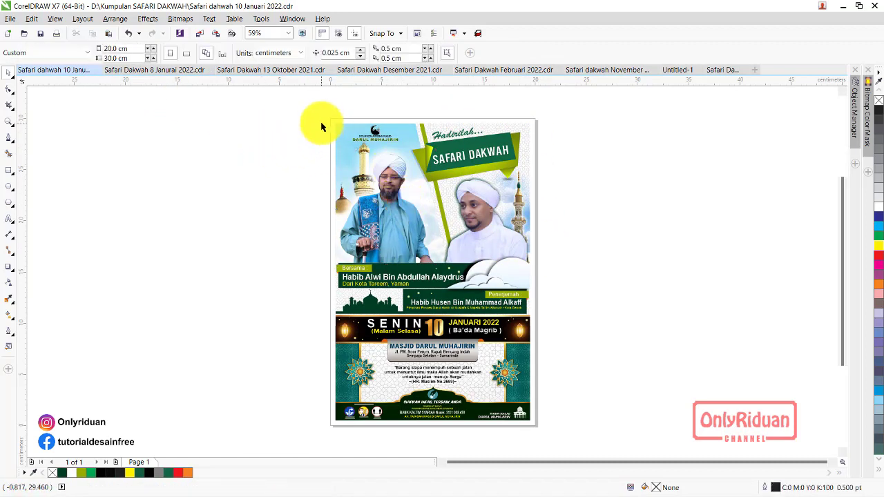
left_click_drag(322, 127, 566, 424)
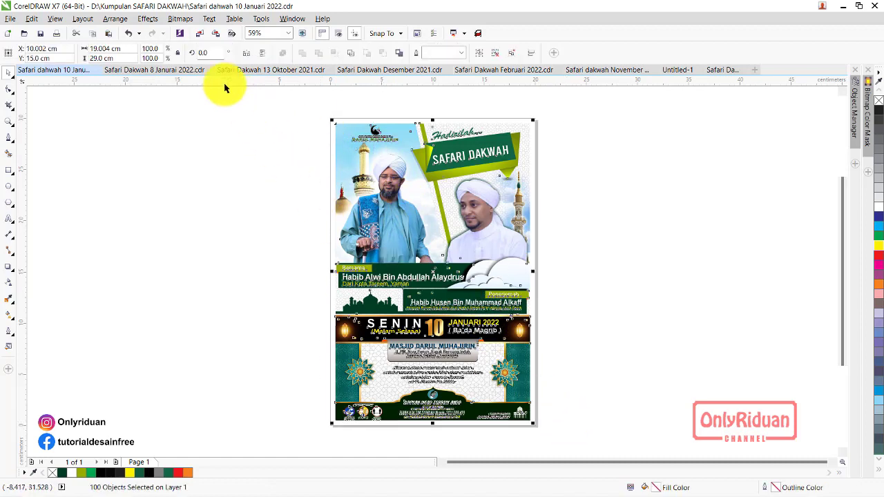
left_click(476, 53)
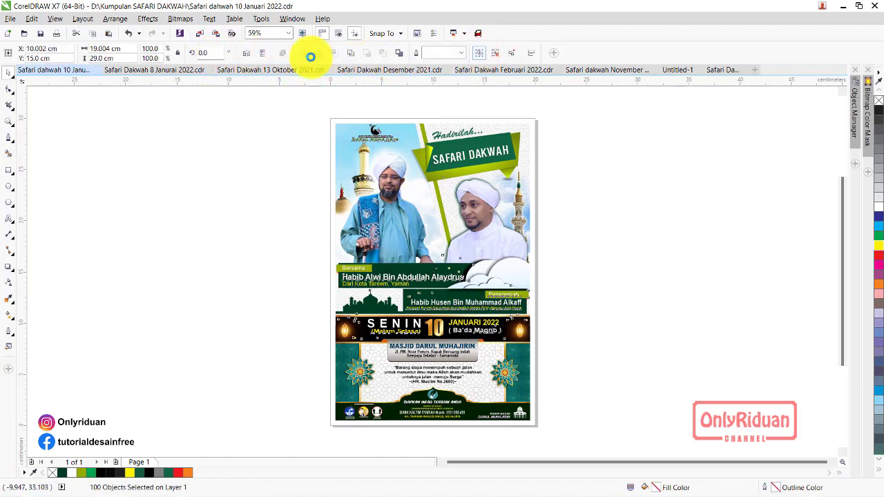
left_click(109, 47)
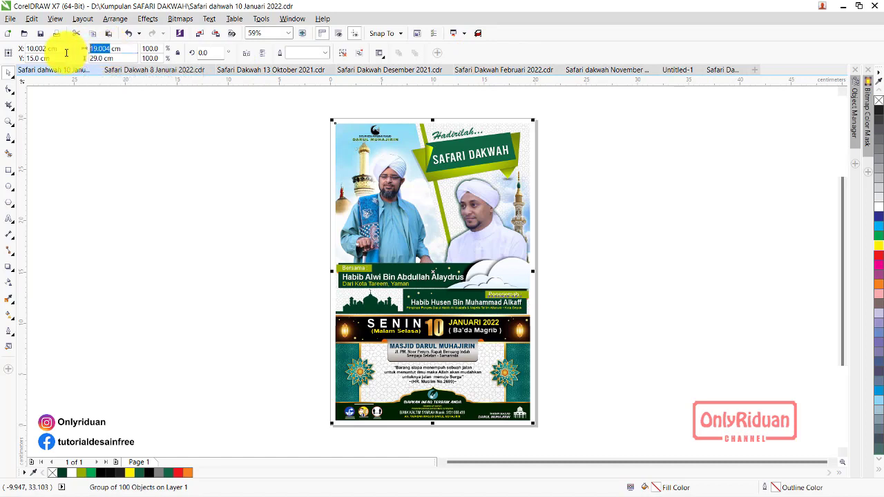
left_click(100, 58)
type("30")
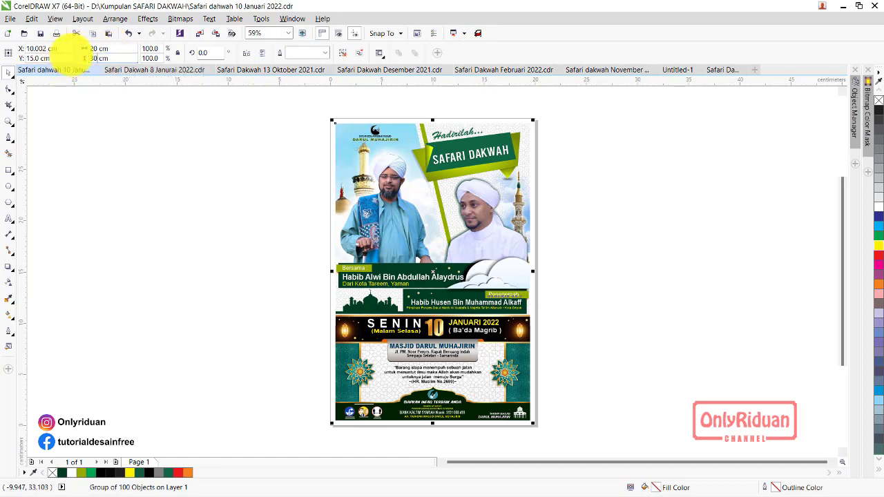
key("Return")
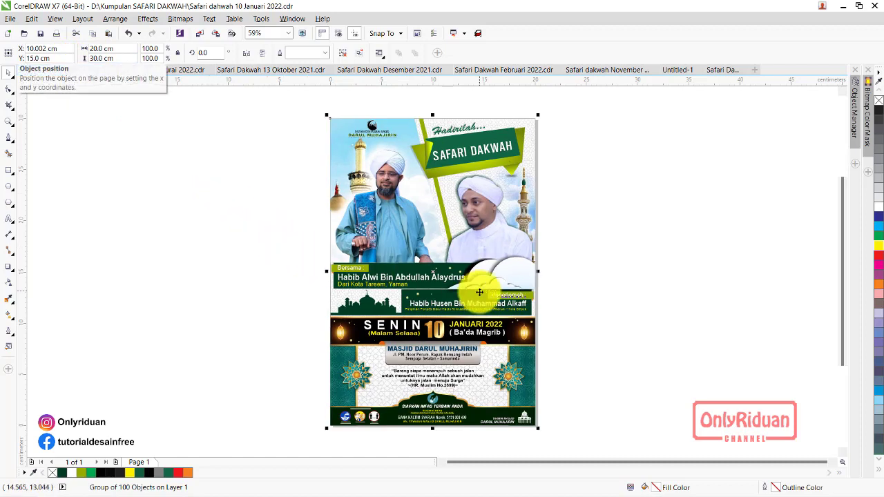
left_click(259, 205)
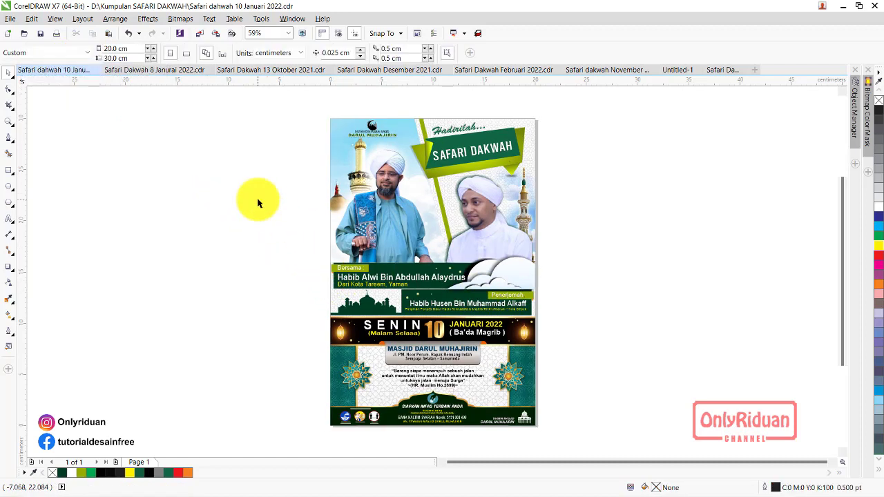
Return to the Ust Arif poster and select its whole group
left_click(725, 70)
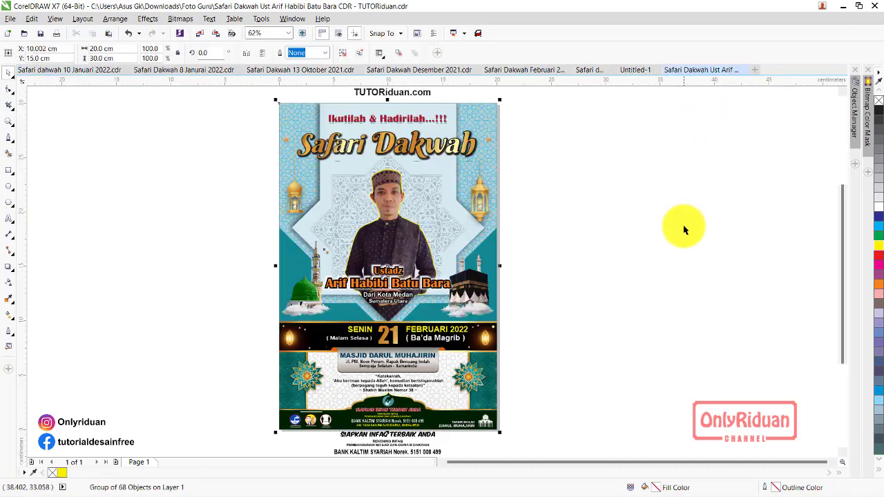
left_click(573, 247)
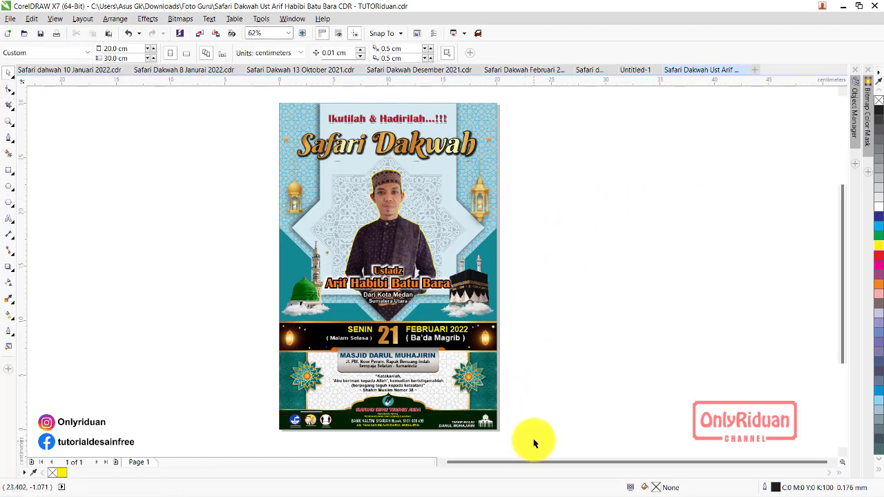
mouse_move(534, 440)
left_mouse_down()
mouse_move(268, 171)
mouse_move(231, 93)
left_mouse_up()
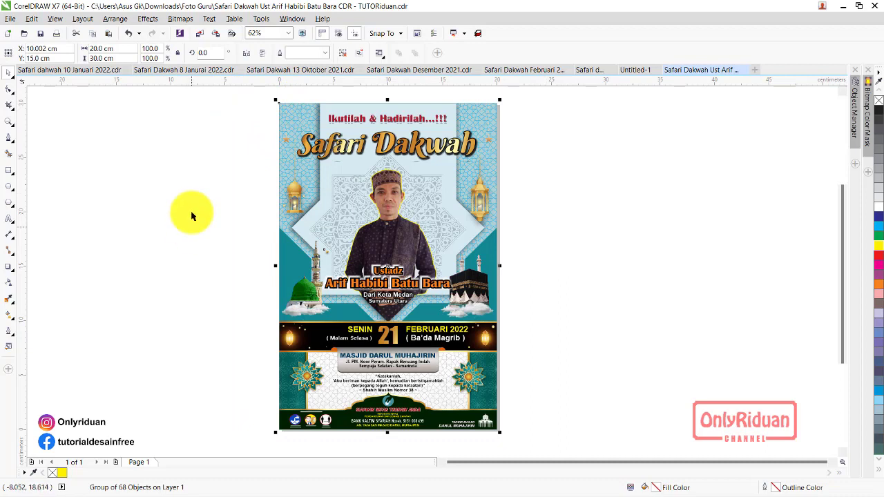
Open the Export dialog for the selected poster group
left_click(10, 18)
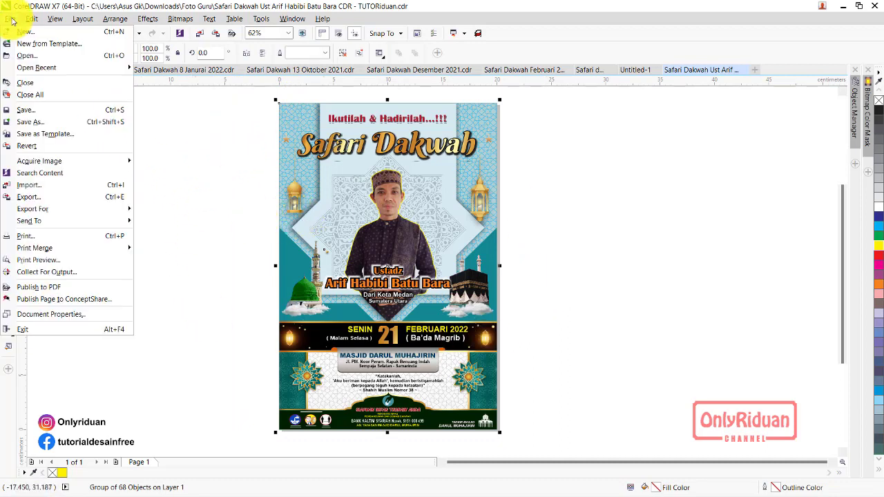
left_click(35, 197)
left_click_drag(192, 14, 519, 102)
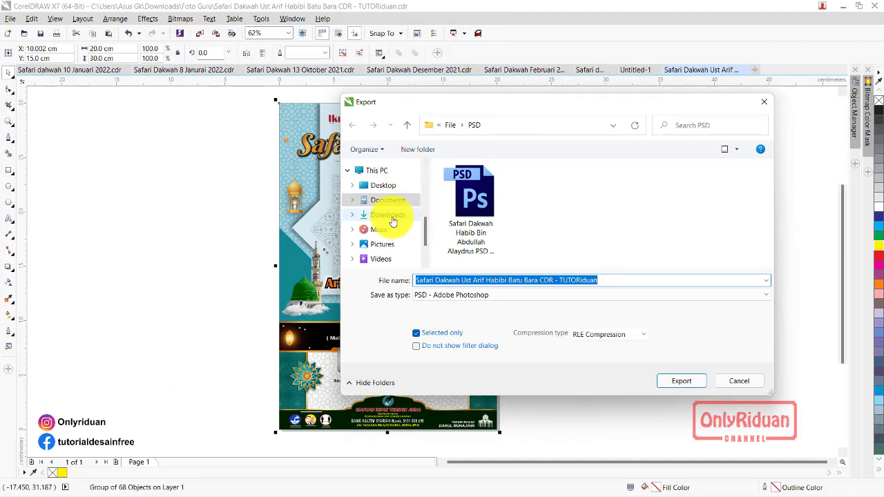
Browse to Downloads > Foto Guru, create a CETAK folder and open it
left_click(385, 199)
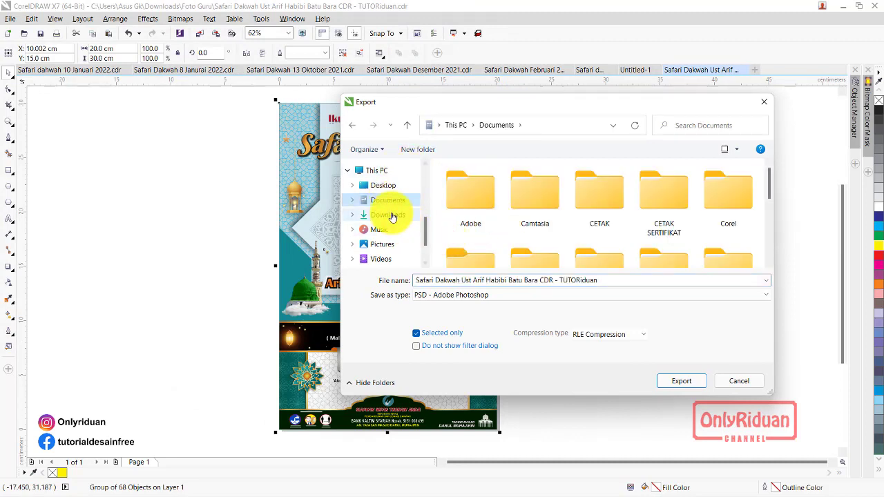
left_click(388, 215)
double_click(477, 214)
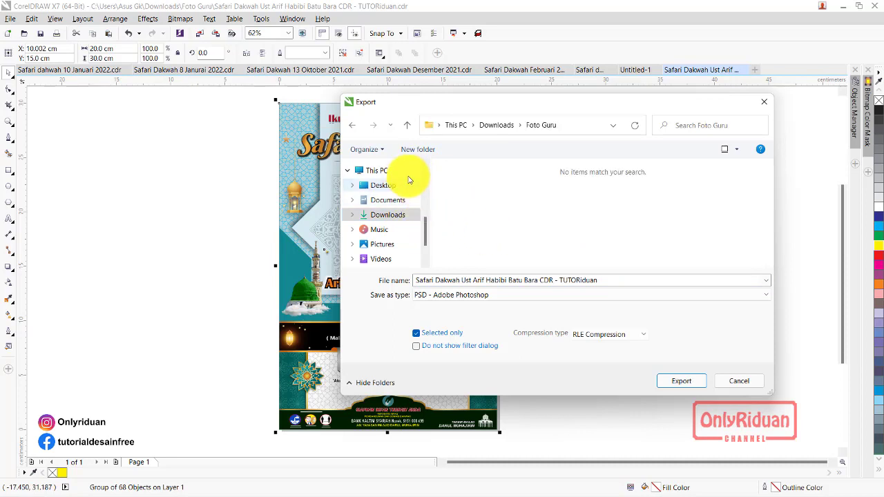
left_click(415, 150)
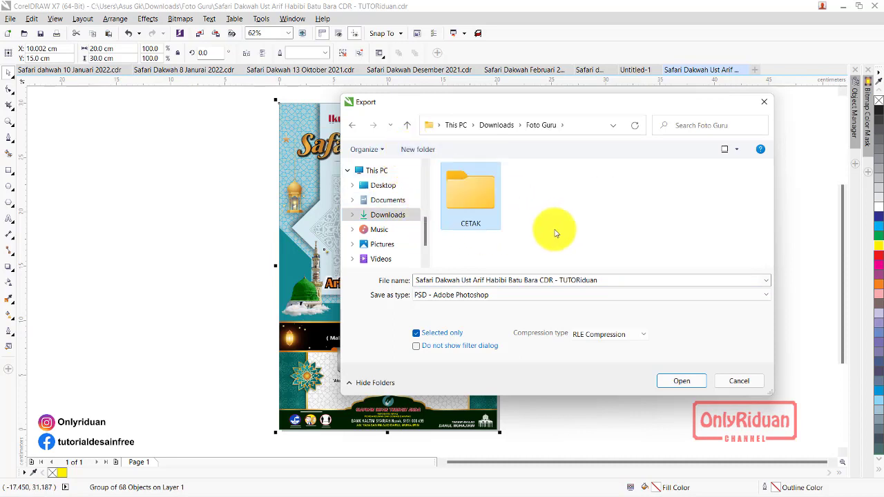
left_click_drag(518, 103, 434, 94)
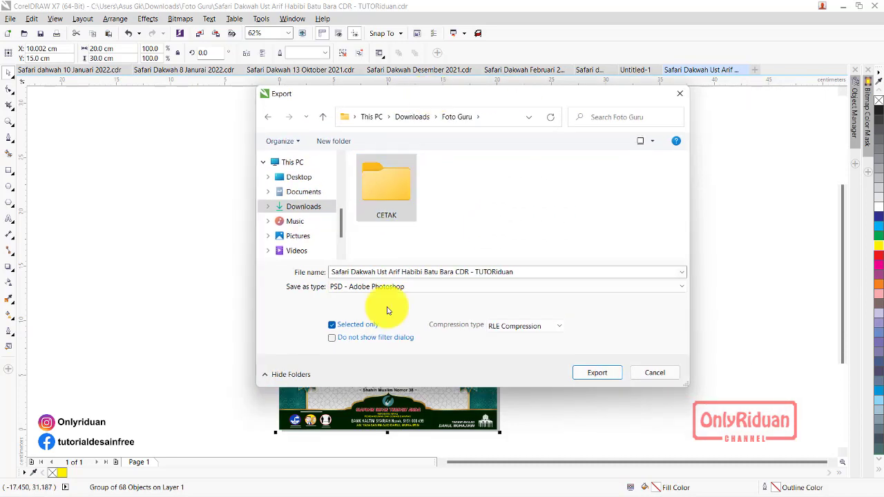
double_click(394, 198)
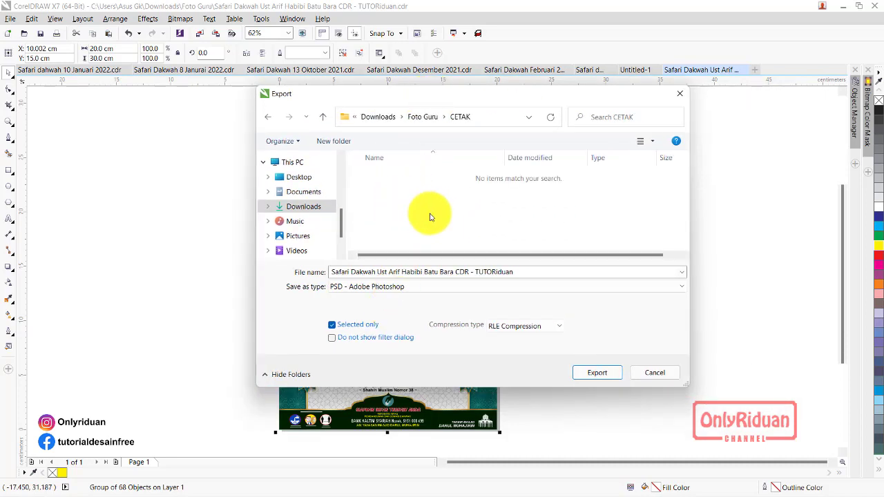
Set the export type to JPG - JPEG Bitmaps and name the file 'Baliho 2x3M 1 Lembar MA'
left_click(409, 291)
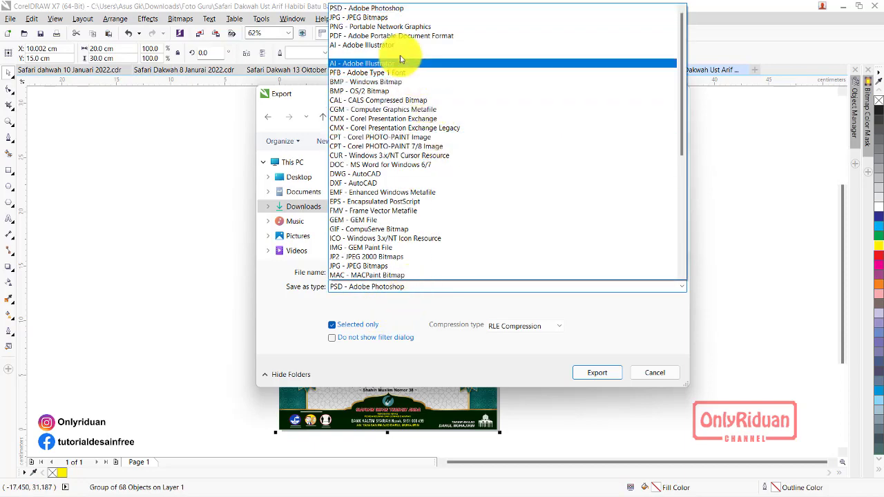
left_click(382, 16)
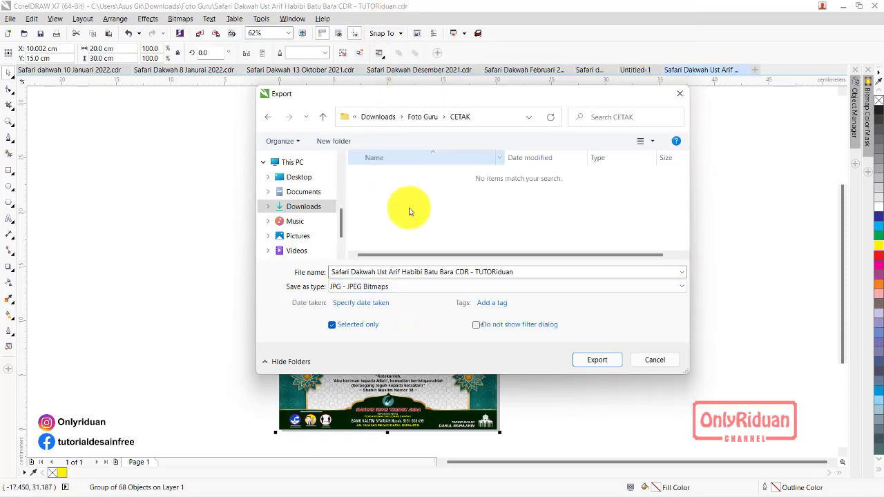
left_click(476, 273)
left_click(507, 274)
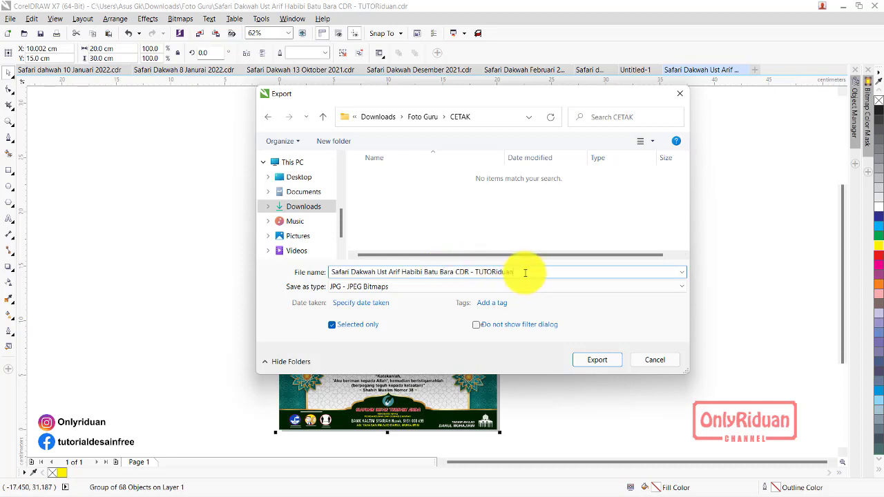
left_click_drag(526, 271, 301, 280)
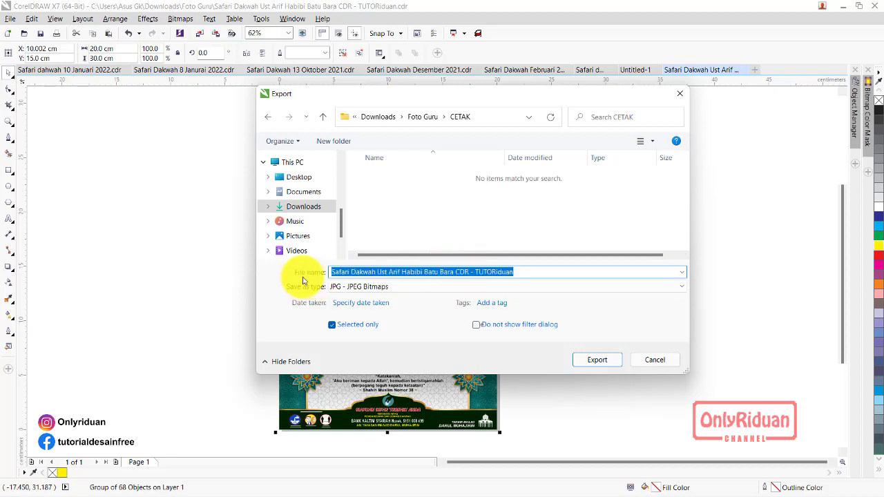
type("Baliho 2x3M 1 Lembar MA")
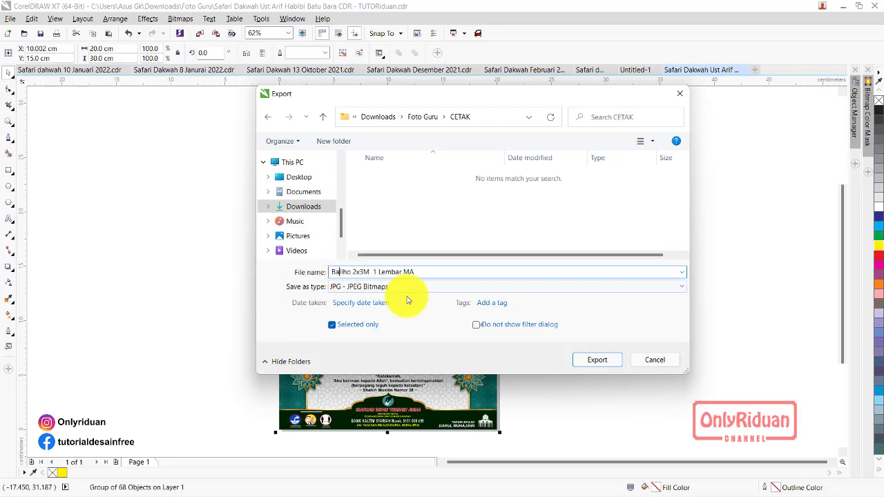
left_click(368, 271)
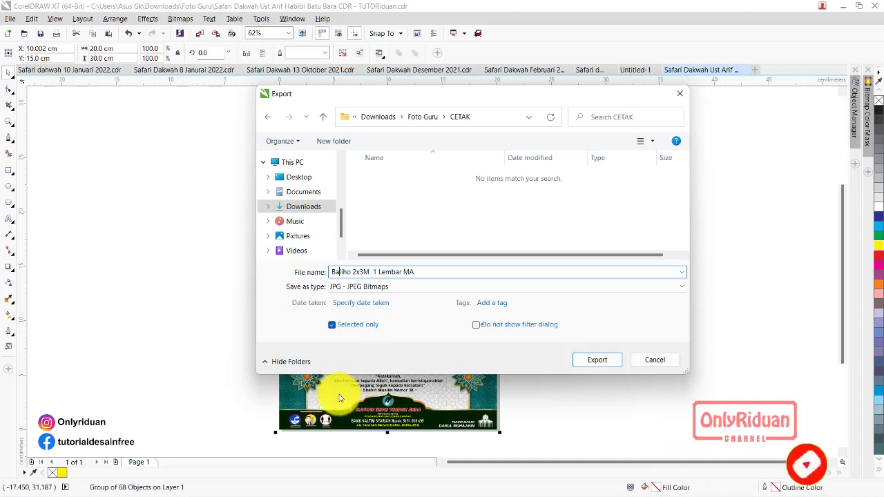
In Export to JPEG, set resolution to 100 dpi and width to 200 cm, giving 300 cm height
left_click(593, 358)
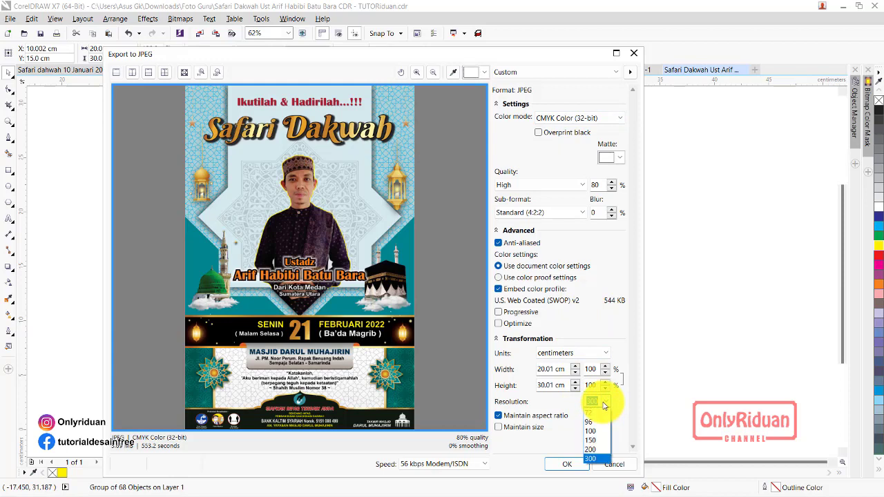
left_click(591, 431)
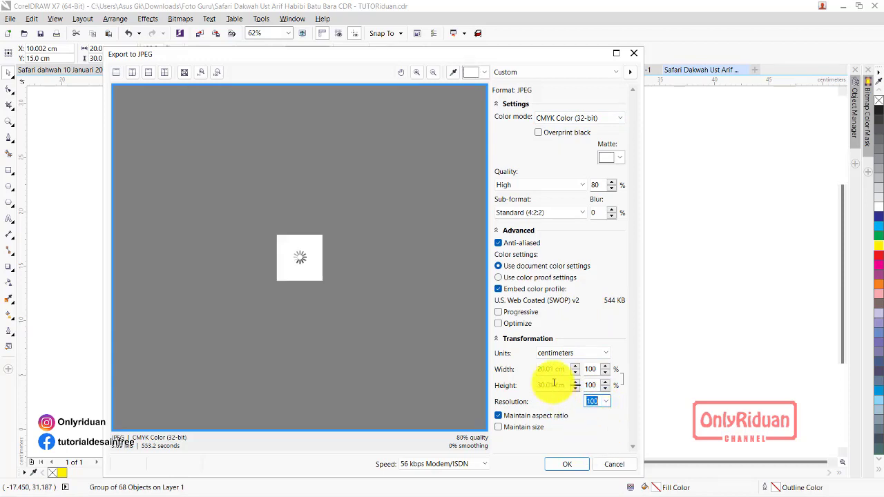
left_click_drag(553, 370, 530, 368)
type("200")
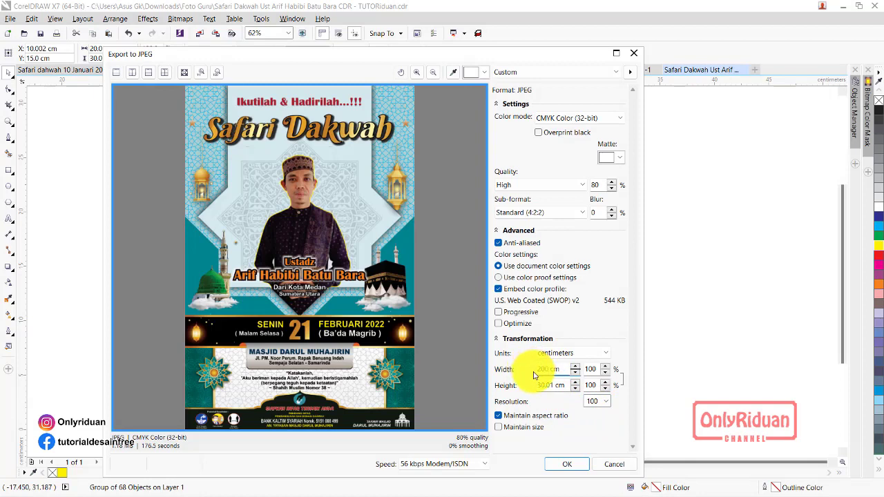
left_click(545, 386)
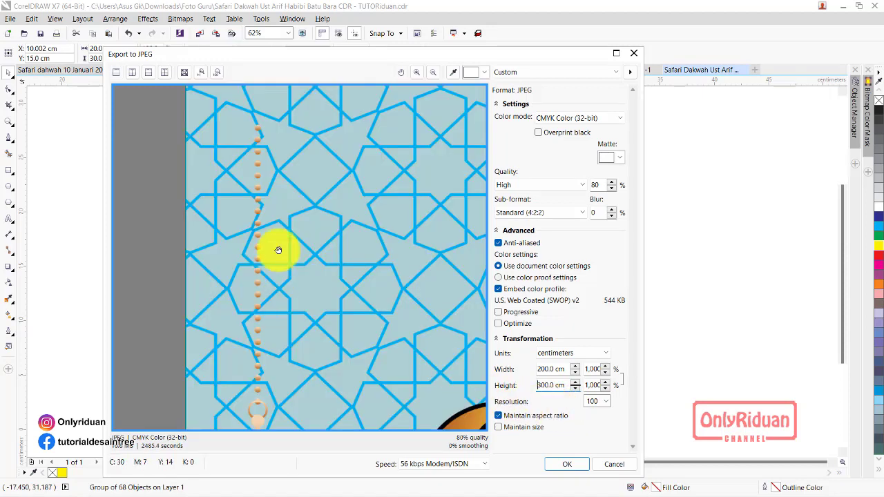
mouse_move(126, 452)
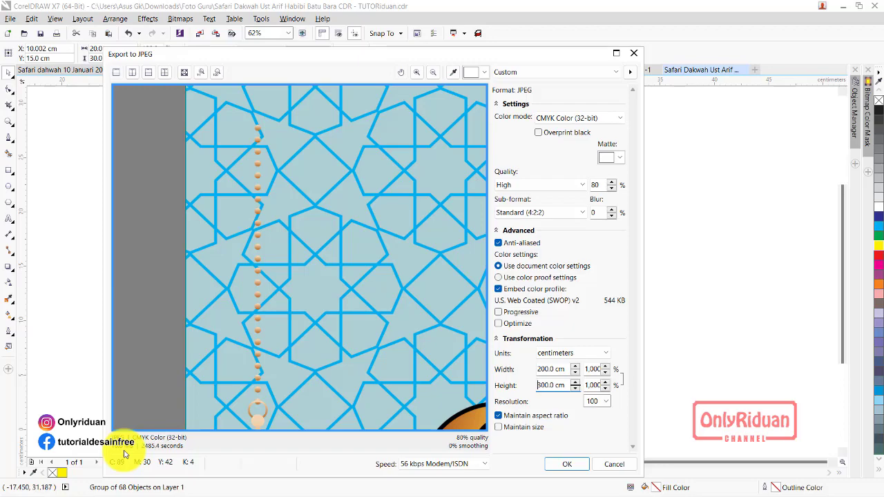
Zoom the Export to JPEG preview in and out to inspect the poster
scroll(270, 283, "down", 2)
scroll(235, 186, "up", 3)
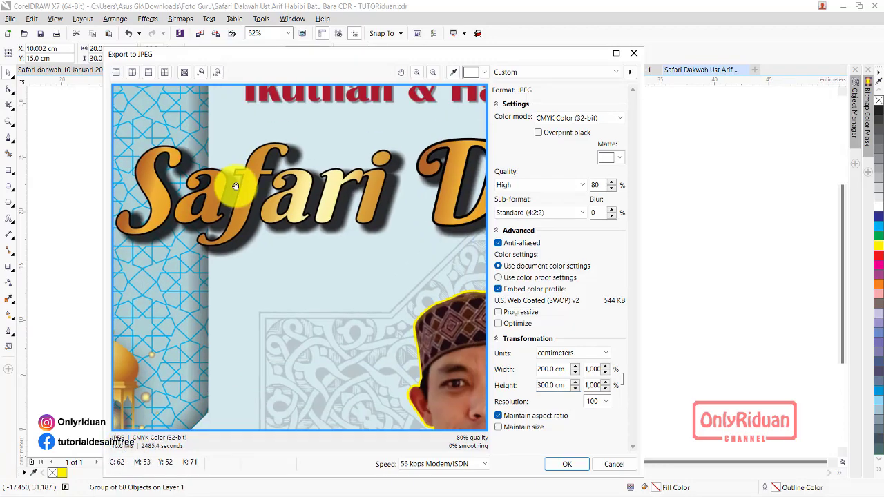
scroll(246, 200, "down", 2)
scroll(296, 349, "down", 1)
scroll(293, 148, "up", 2)
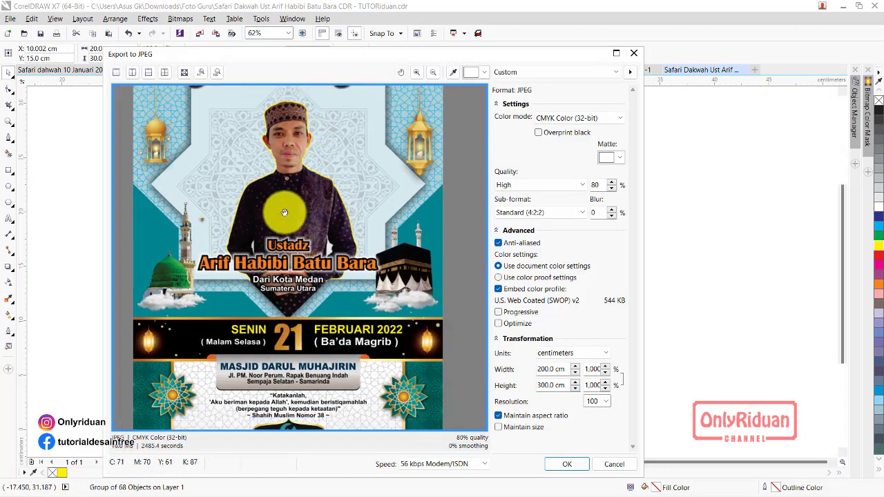
scroll(290, 221, "down", 1)
scroll(291, 221, "up", 3)
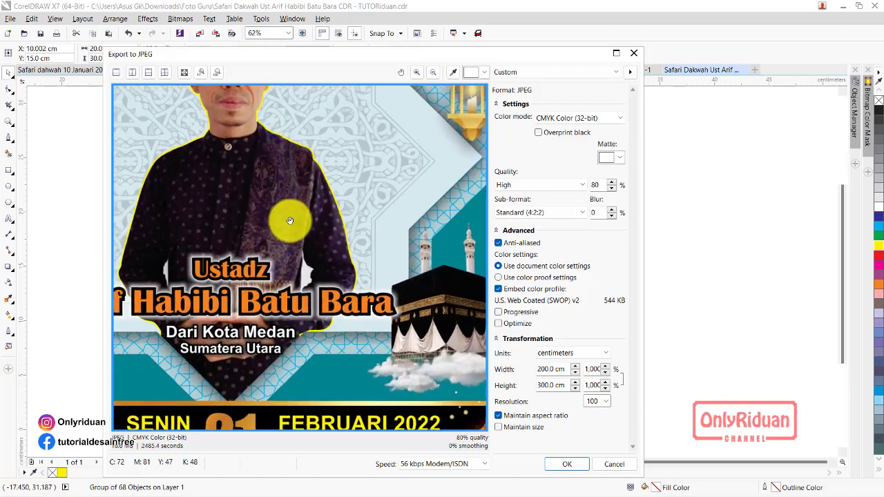
scroll(325, 297, "down", 1)
scroll(320, 233, "up", 1)
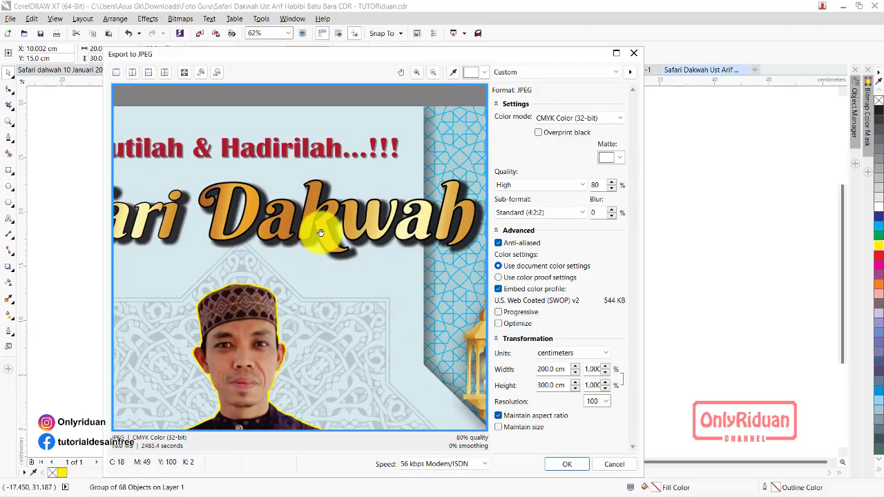
scroll(320, 233, "down", 1)
scroll(326, 290, "up", 1)
scroll(321, 297, "down", 1)
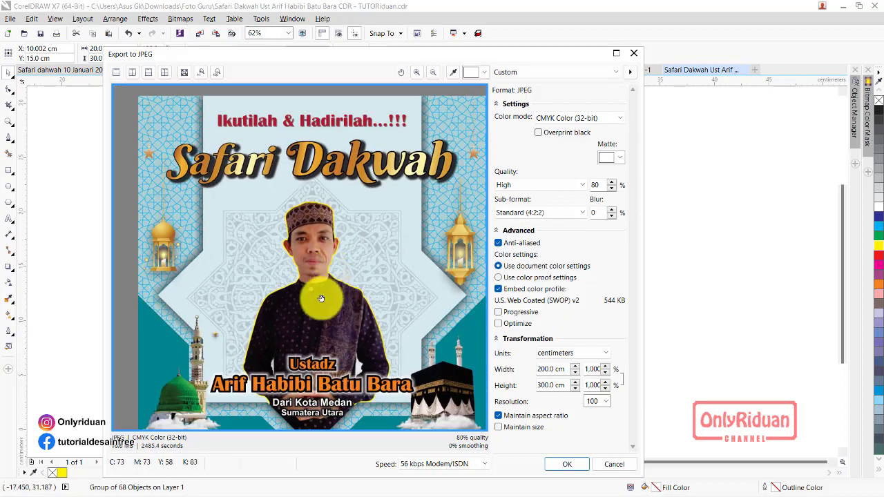
scroll(321, 298, "down", 2)
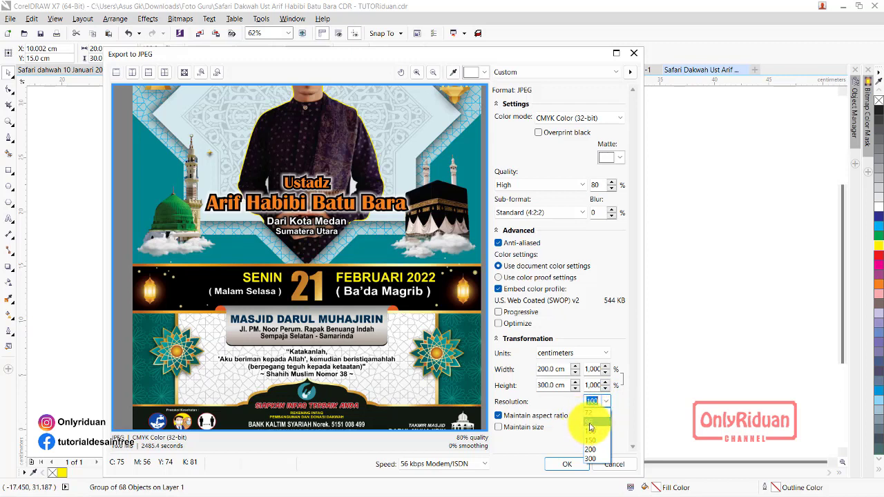
Lower the resolution to 96 dpi and confirm the 200 × 300 cm JPEG export
left_click(590, 423)
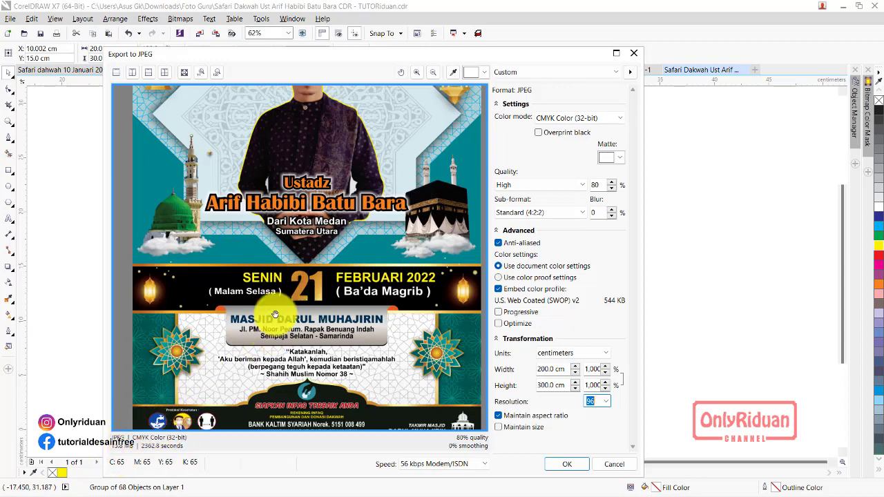
mouse_move(316, 183)
left_mouse_down()
mouse_move(312, 316)
mouse_move(321, 239)
left_mouse_up()
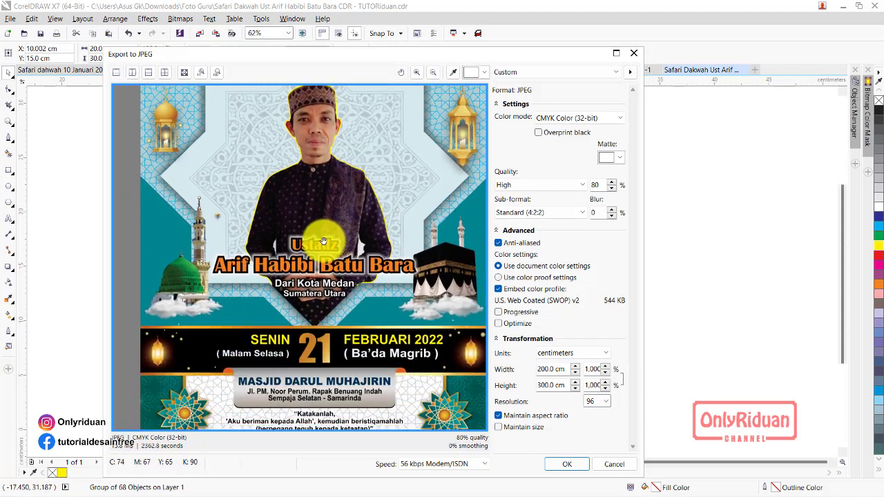
left_click(513, 428)
left_click(566, 464)
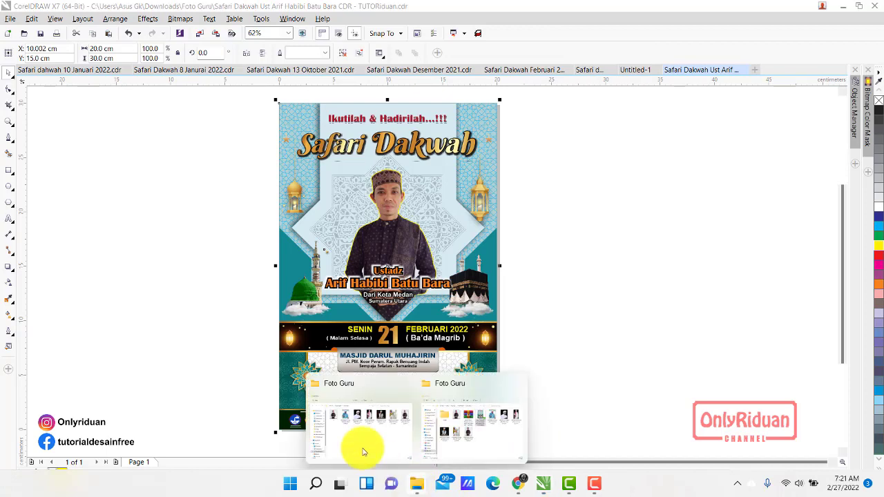
Switch to the Foto Guru Explorer window and open CETAK to find the exported JPG
left_click(364, 453)
left_click(331, 197)
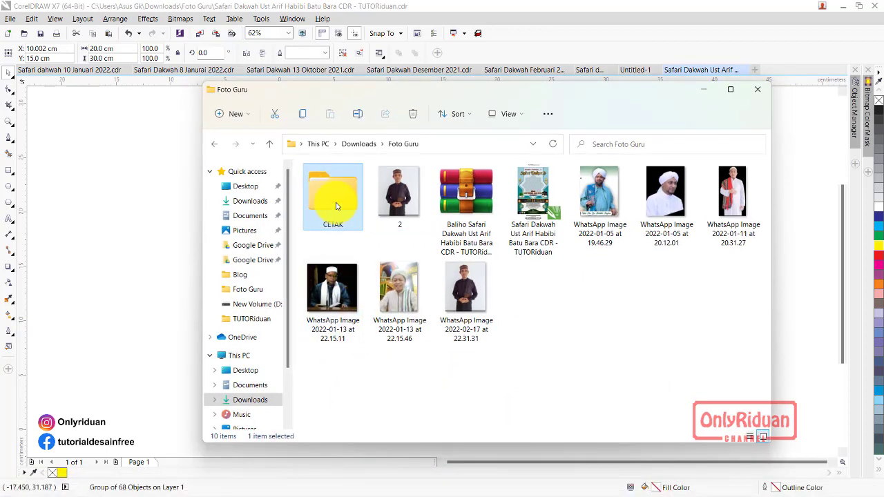
double_click(337, 205)
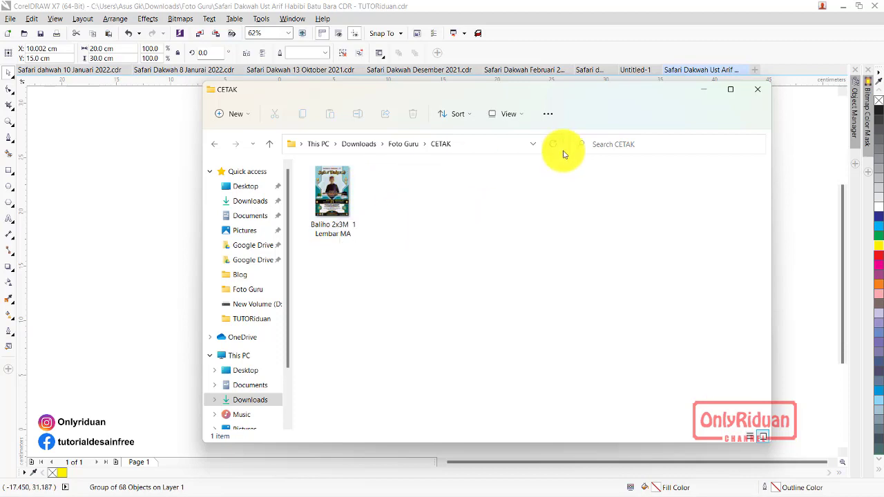
Close the CETAK window and cycle through the document tabs, ending on Safari dahwah 10 Januari 2022
left_click(701, 91)
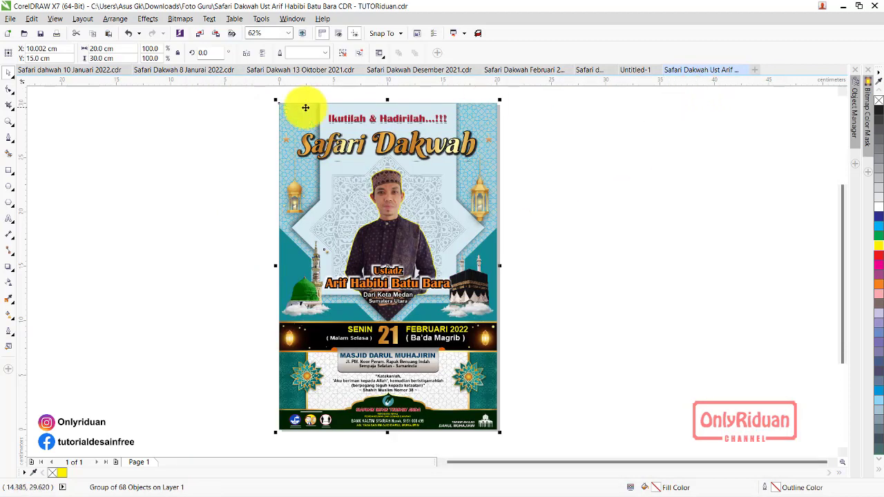
left_click(79, 72)
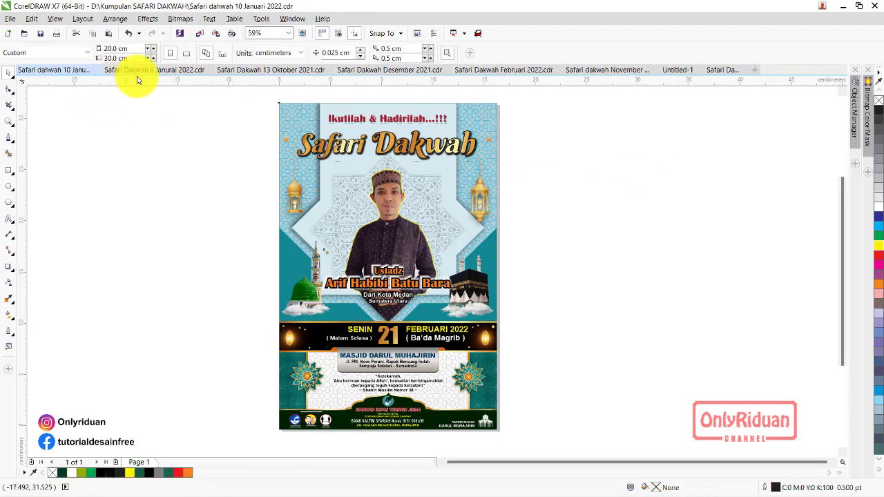
left_click(153, 71)
left_click(507, 70)
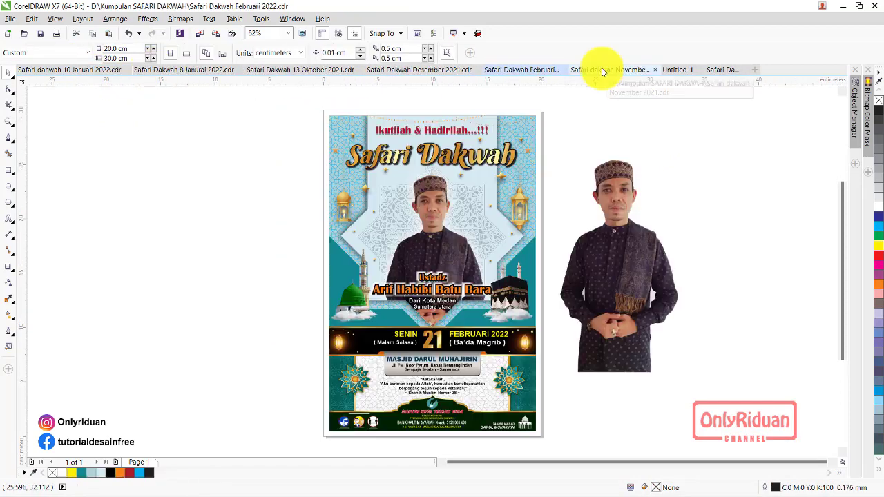
left_click(404, 69)
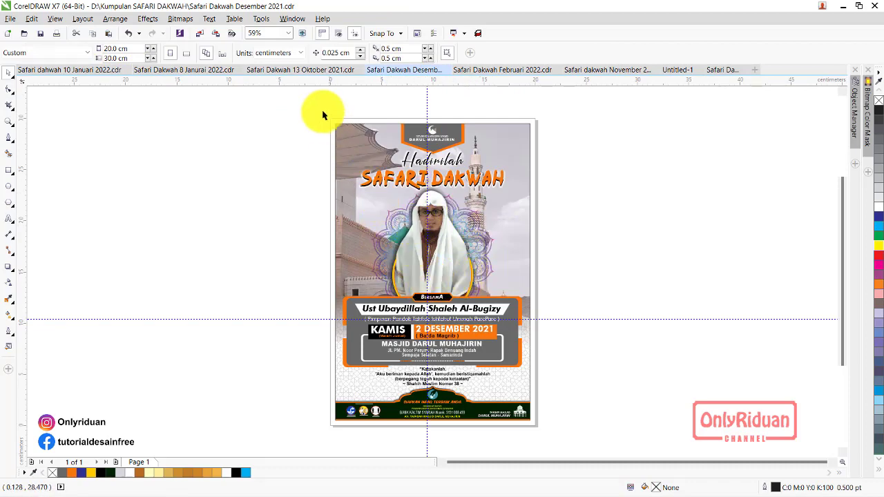
left_click(311, 70)
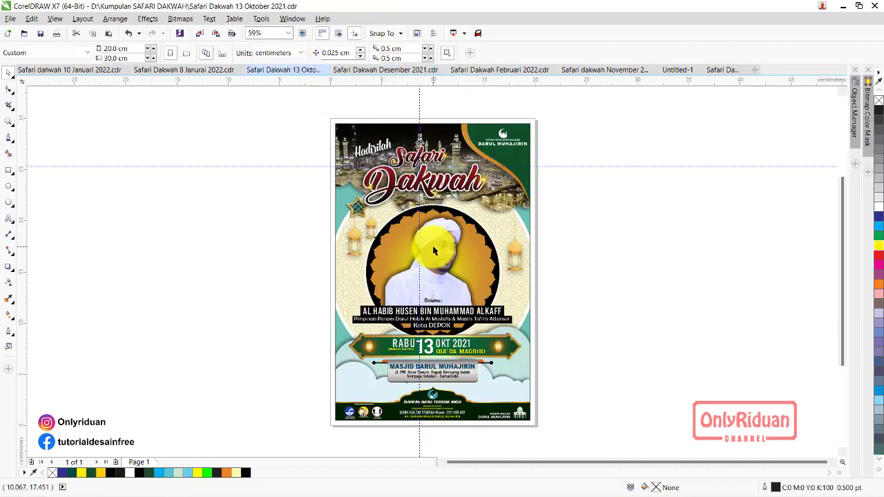
left_click(179, 70)
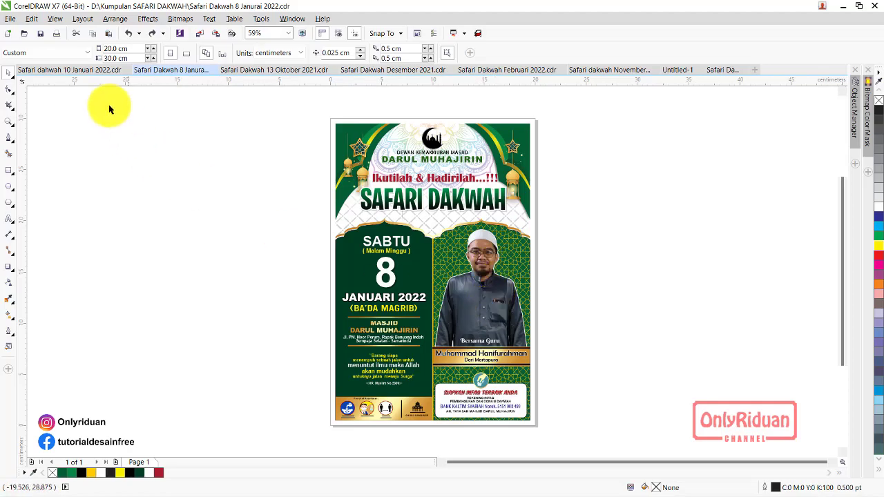
left_click(79, 69)
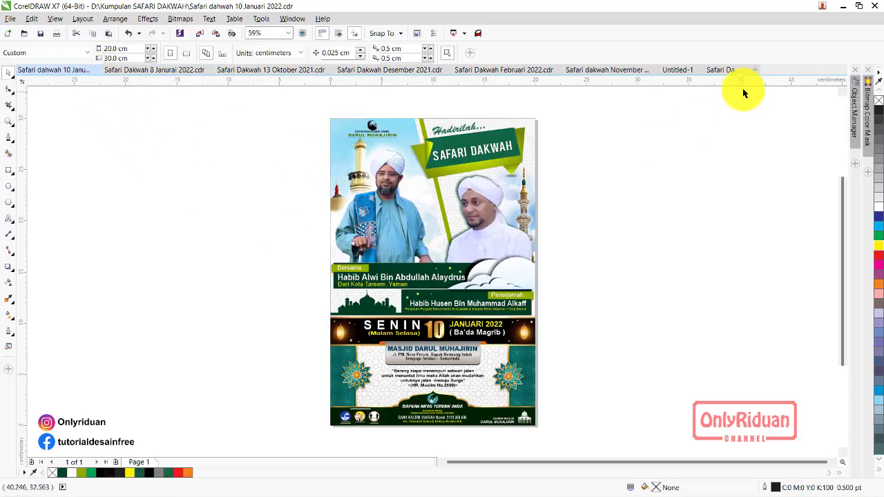